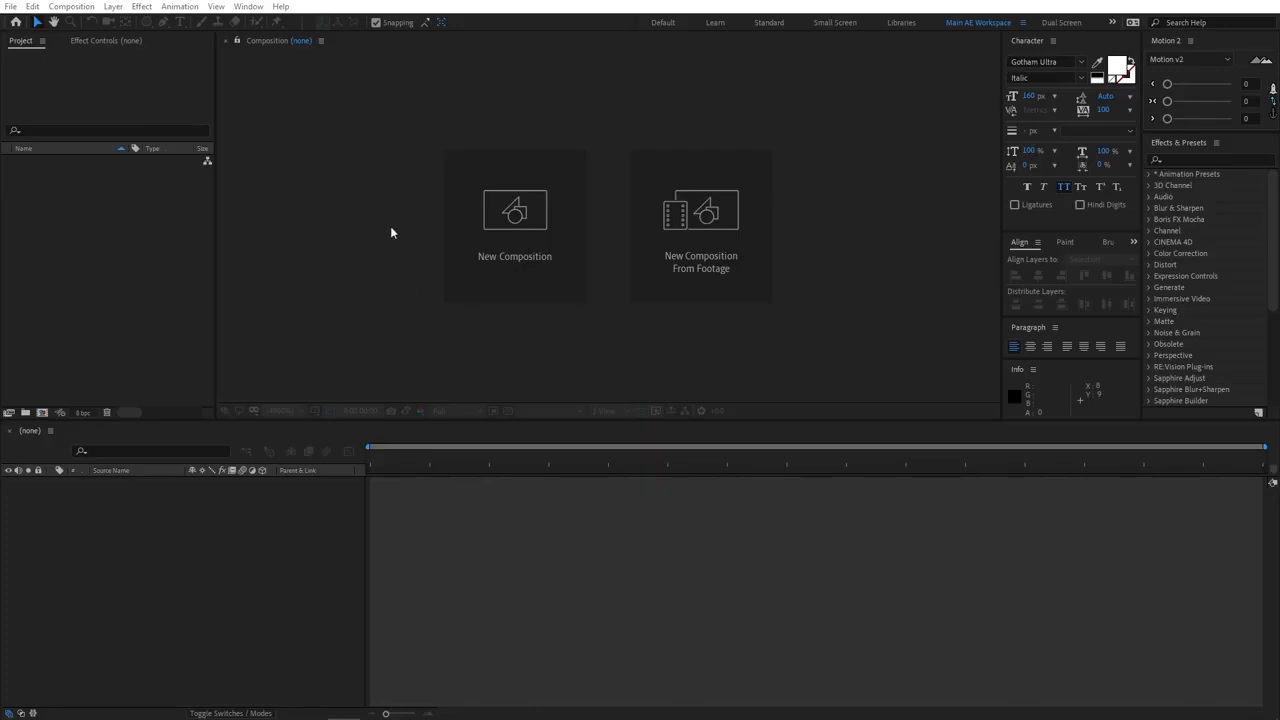
Create a new composition named Patterns at 1920 x 1080 px and 30 frames per second.
{"action": "left_click", "coordinate": [514, 234]}
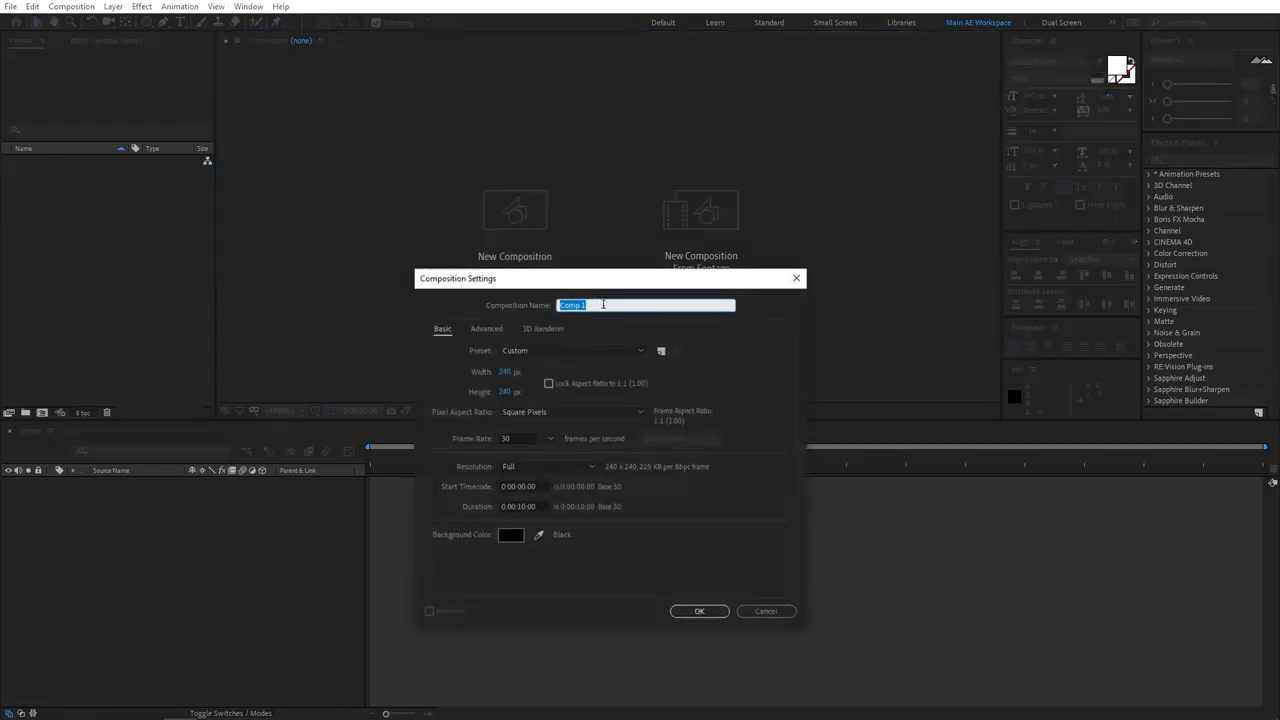
{"action": "type", "text": "Patterns"}
{"action": "left_click", "coordinate": [508, 372]}
{"action": "type", "text": "1920"}
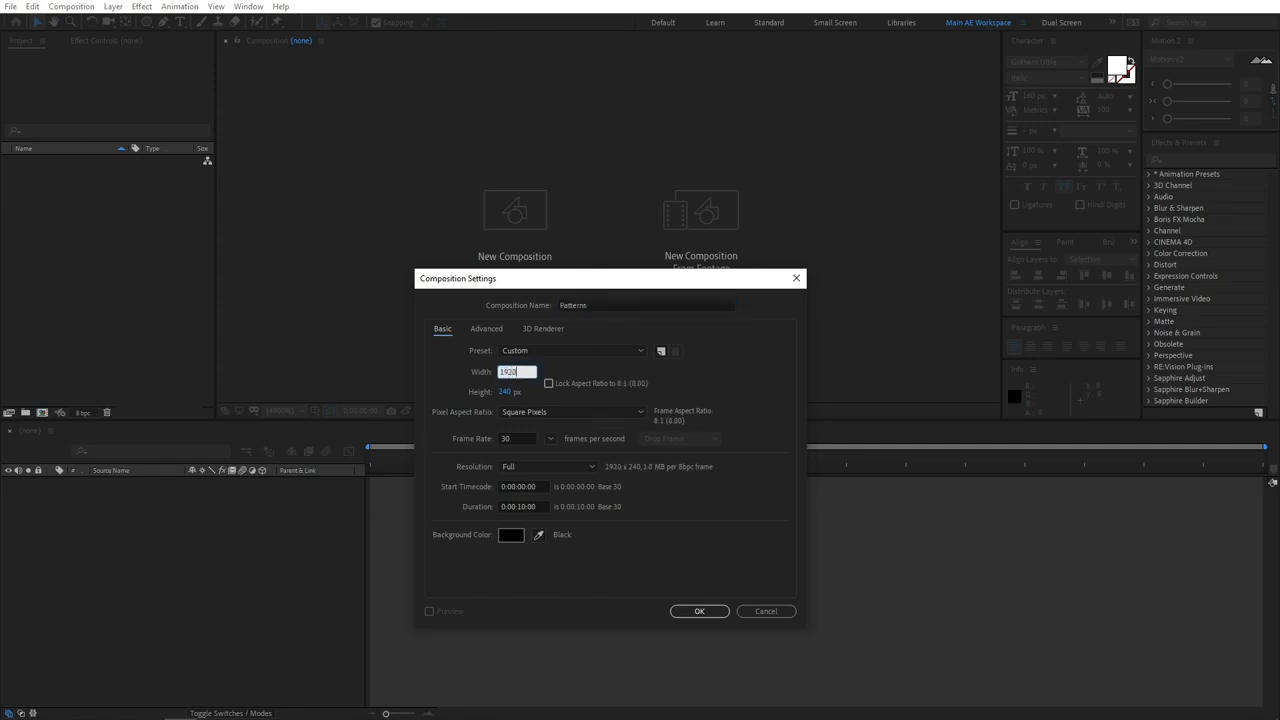
{"action": "key", "text": "Tab"}
{"action": "type", "text": "1080"}
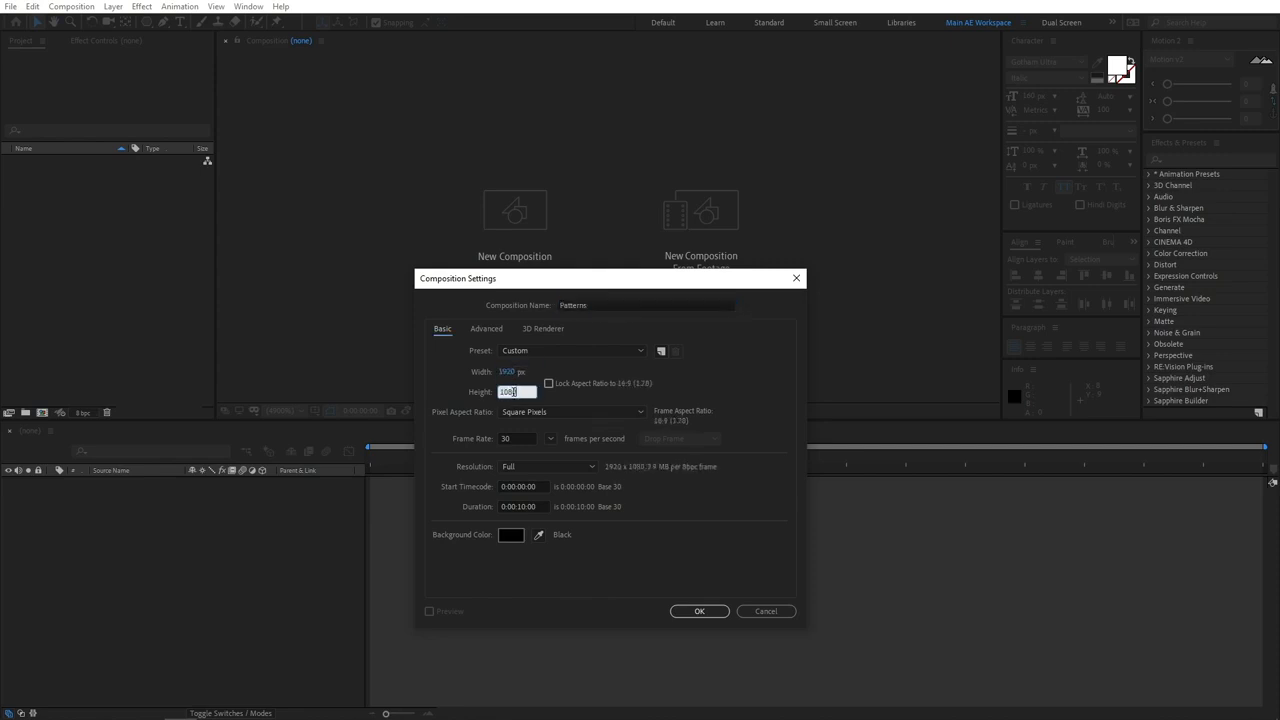
{"action": "left_click", "coordinate": [624, 395]}
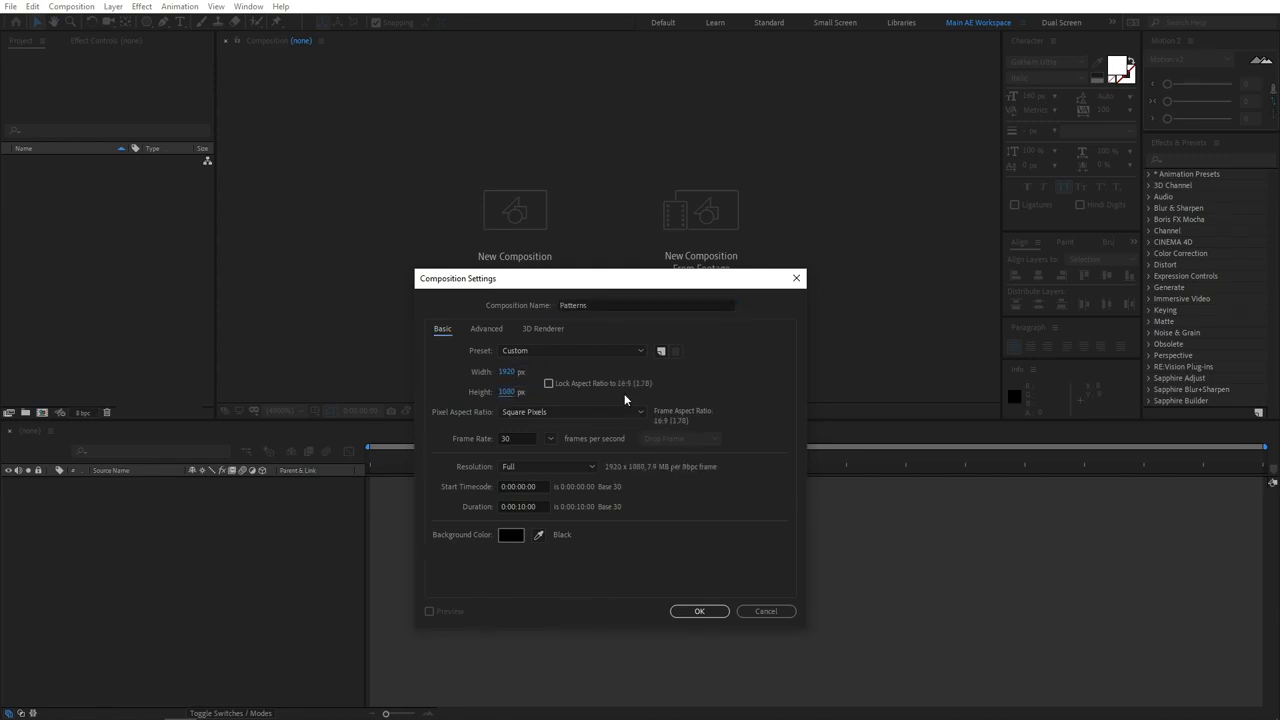
{"action": "double_click", "coordinate": [519, 439]}
{"action": "left_click", "coordinate": [598, 530]}
{"action": "left_click", "coordinate": [702, 610]}
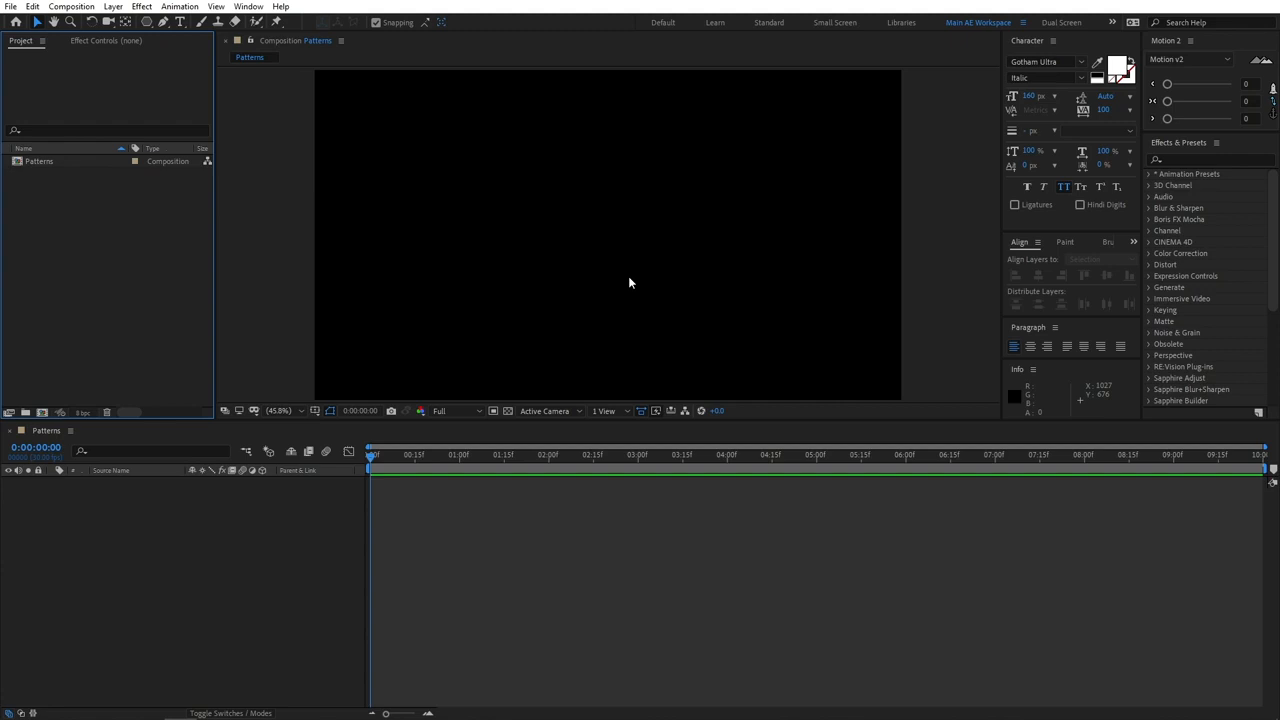
Create a second composition named Shape with a width and height of 240 px.
{"action": "left_click", "coordinate": [41, 414]}
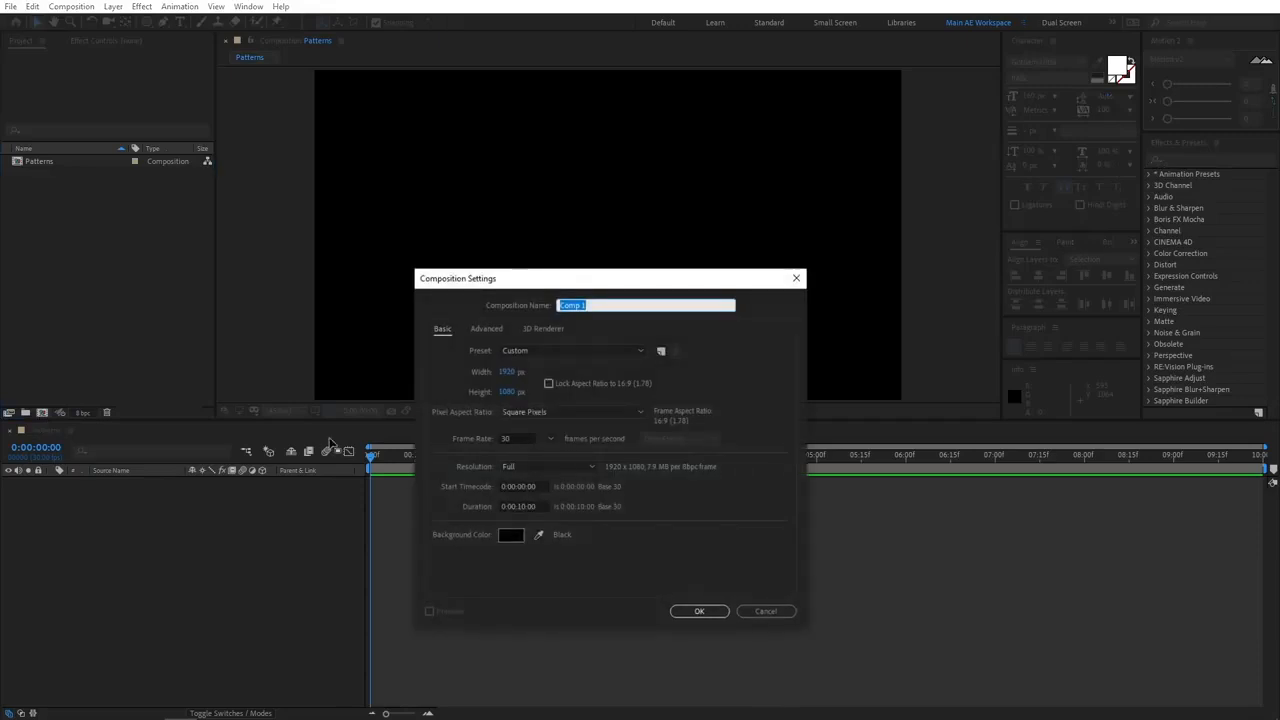
{"action": "type", "text": "Shape"}
{"action": "left_click", "coordinate": [506, 370]}
{"action": "type", "text": "240"}
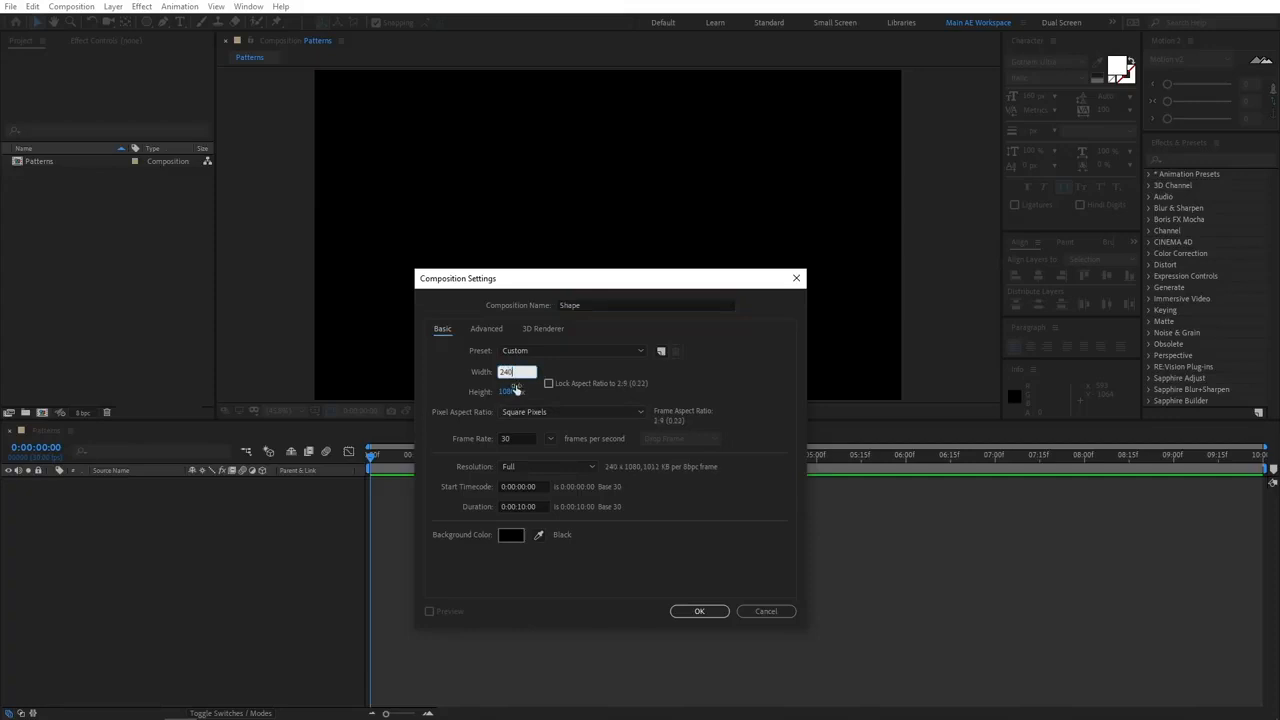
{"action": "left_click", "coordinate": [511, 391]}
{"action": "type", "text": "2"}
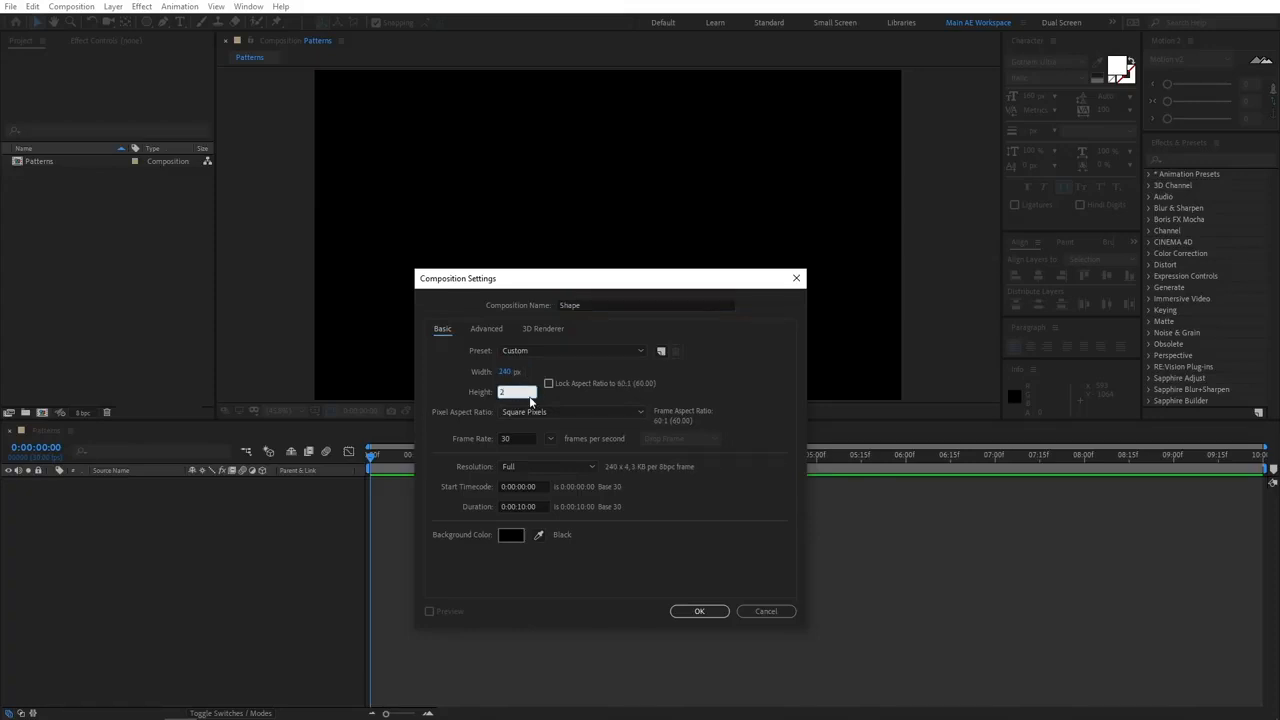
{"action": "type", "text": "40"}
{"action": "left_click", "coordinate": [571, 394]}
{"action": "left_click", "coordinate": [713, 612]}
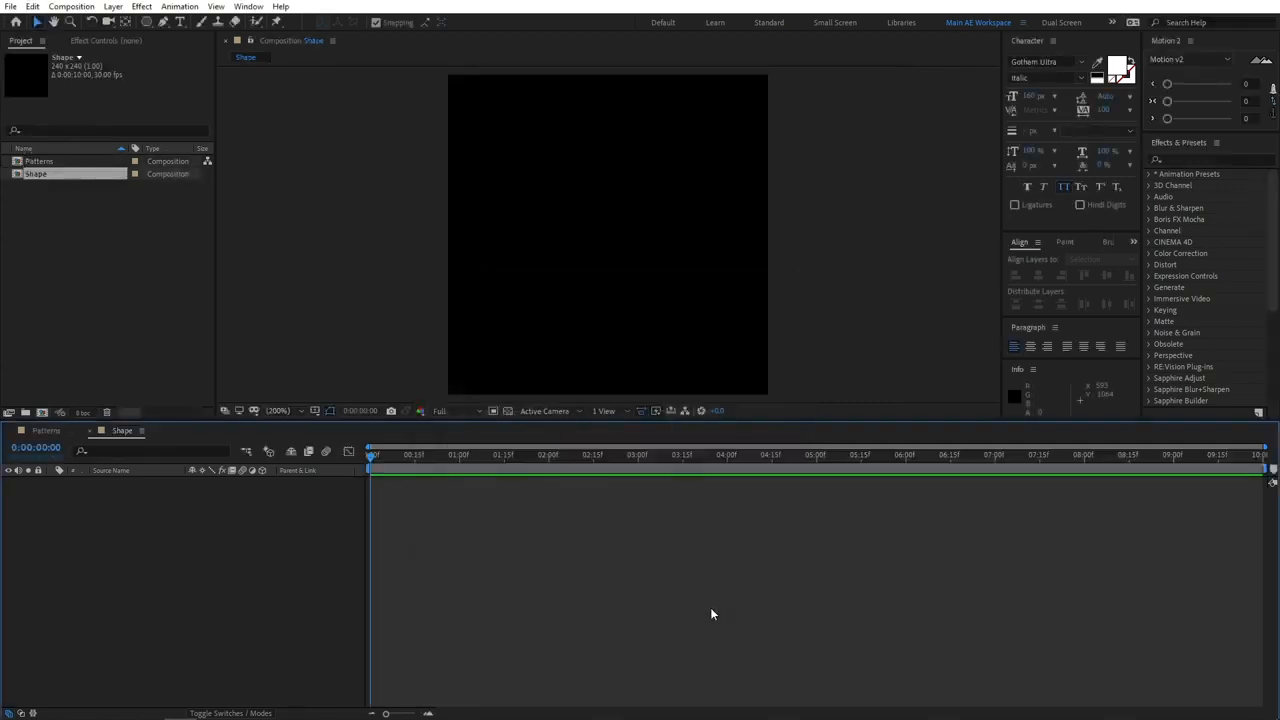
Show the grid overlay in the Shape composition's viewer.
{"action": "left_click", "coordinate": [315, 412]}
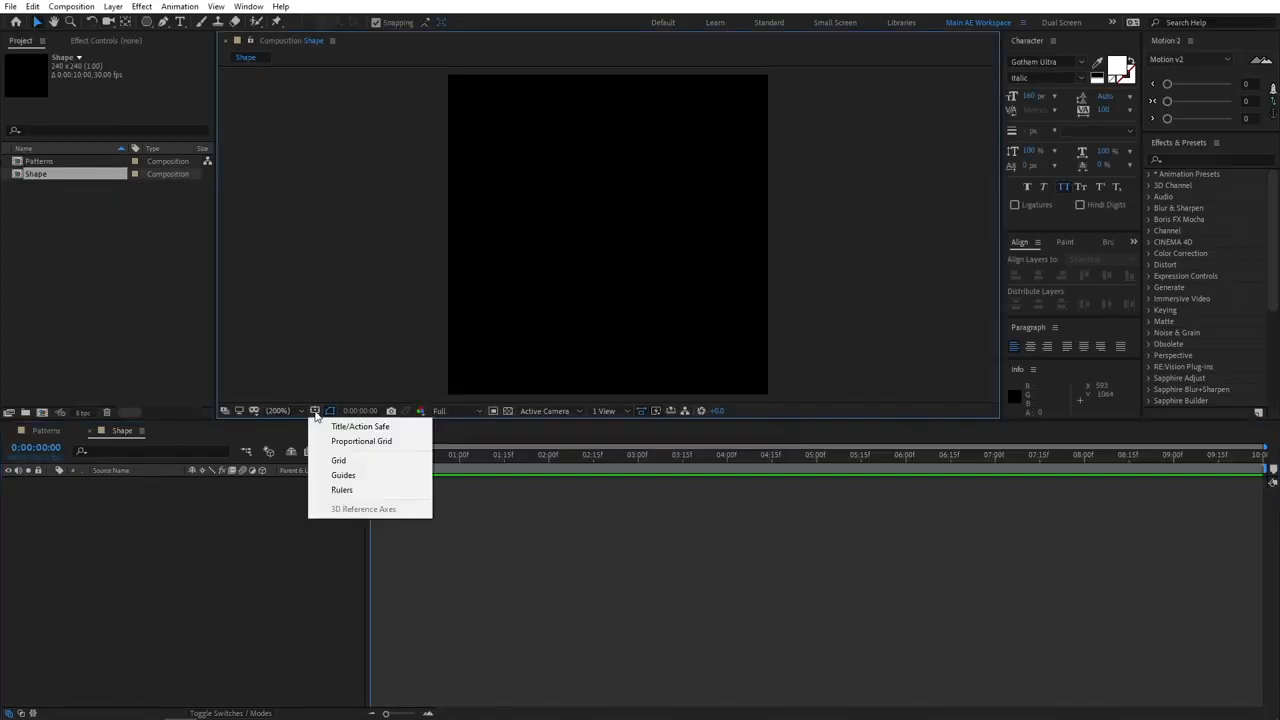
{"action": "left_click", "coordinate": [340, 461]}
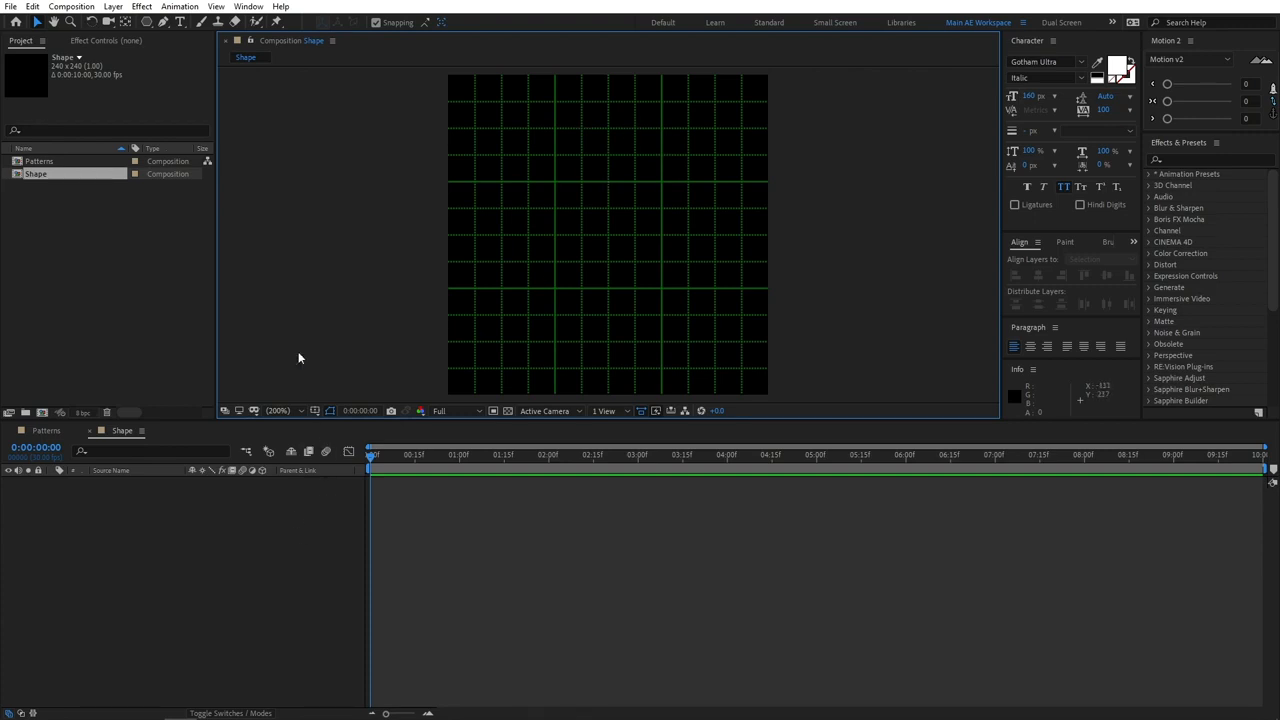
{"action": "left_click", "coordinate": [262, 532]}
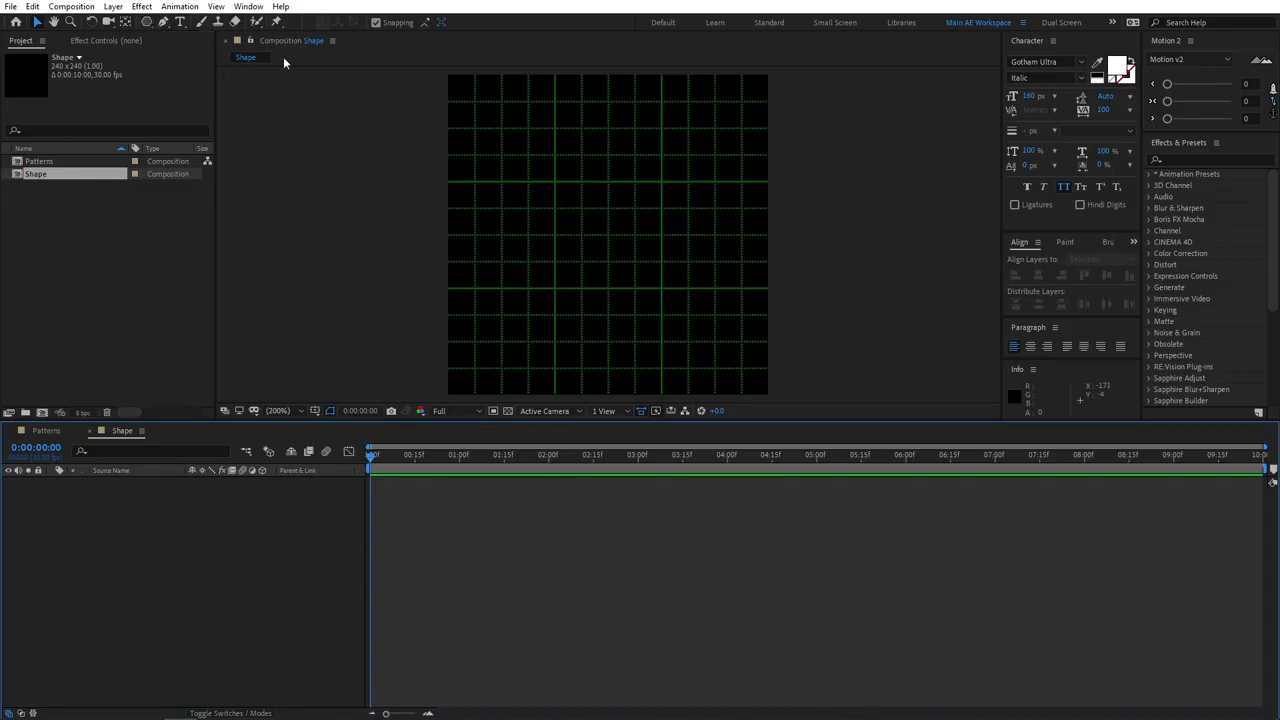
Draw a pentagon with an outer radius of about 89 px using the Polygon Tool, with no fill and a solid FFFFFF stroke.
{"action": "left_click", "coordinate": [148, 22]}
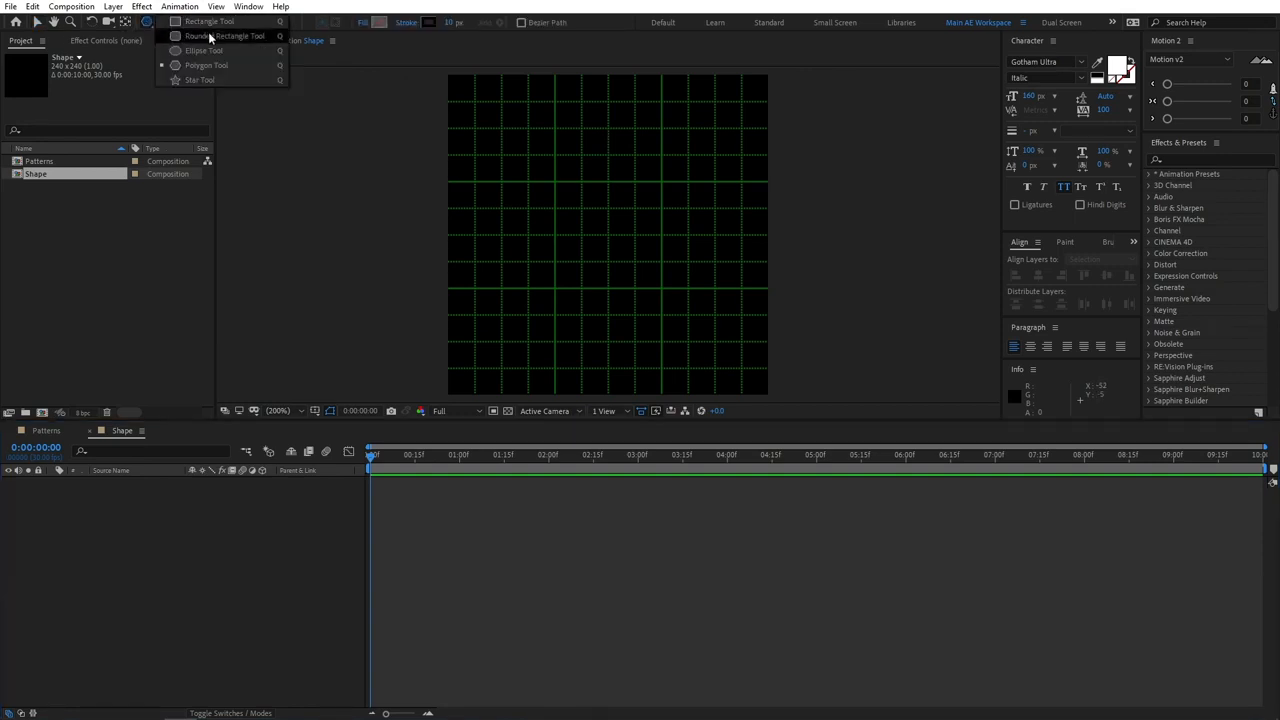
{"action": "left_click", "coordinate": [198, 66]}
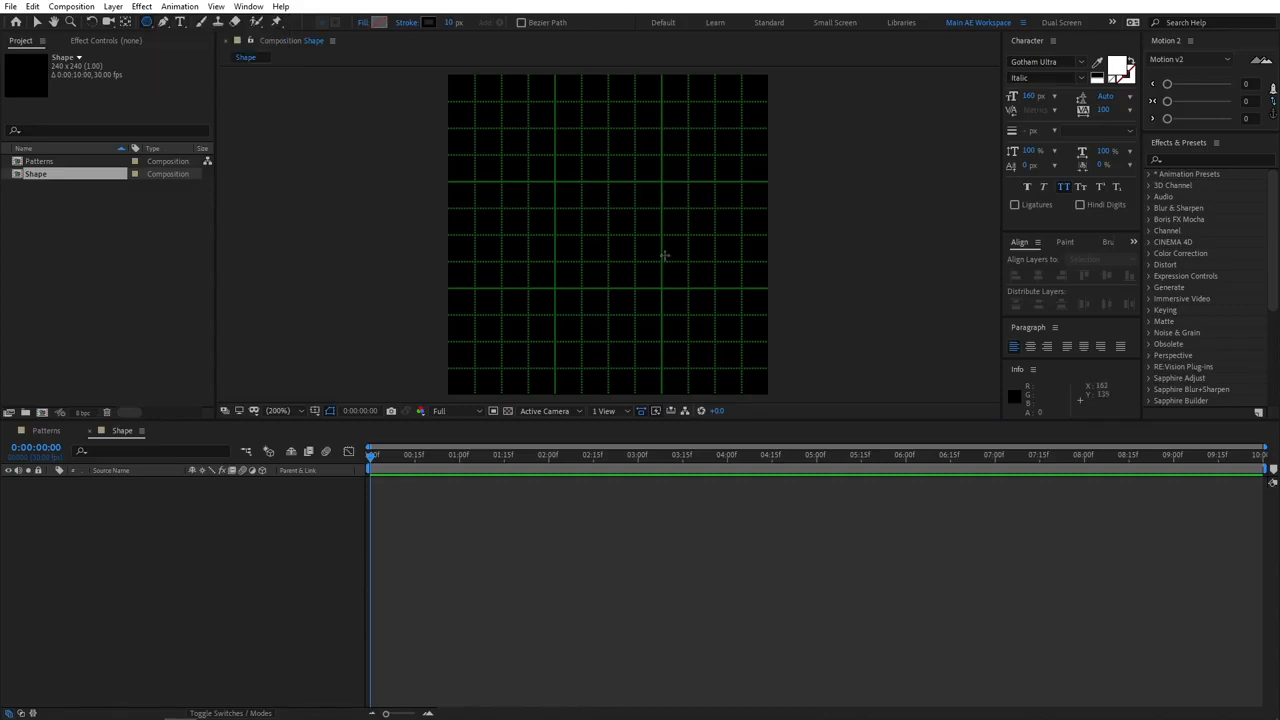
{"action": "left_click", "coordinate": [362, 24]}
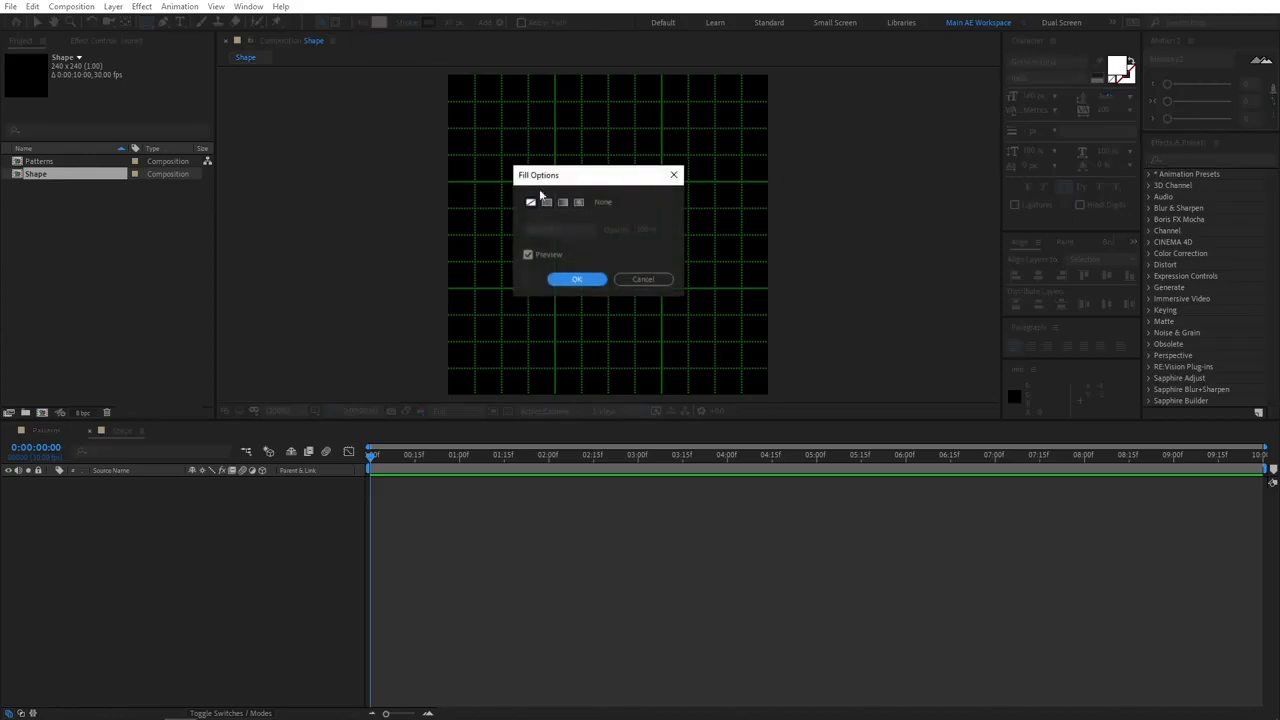
{"action": "left_click", "coordinate": [576, 279]}
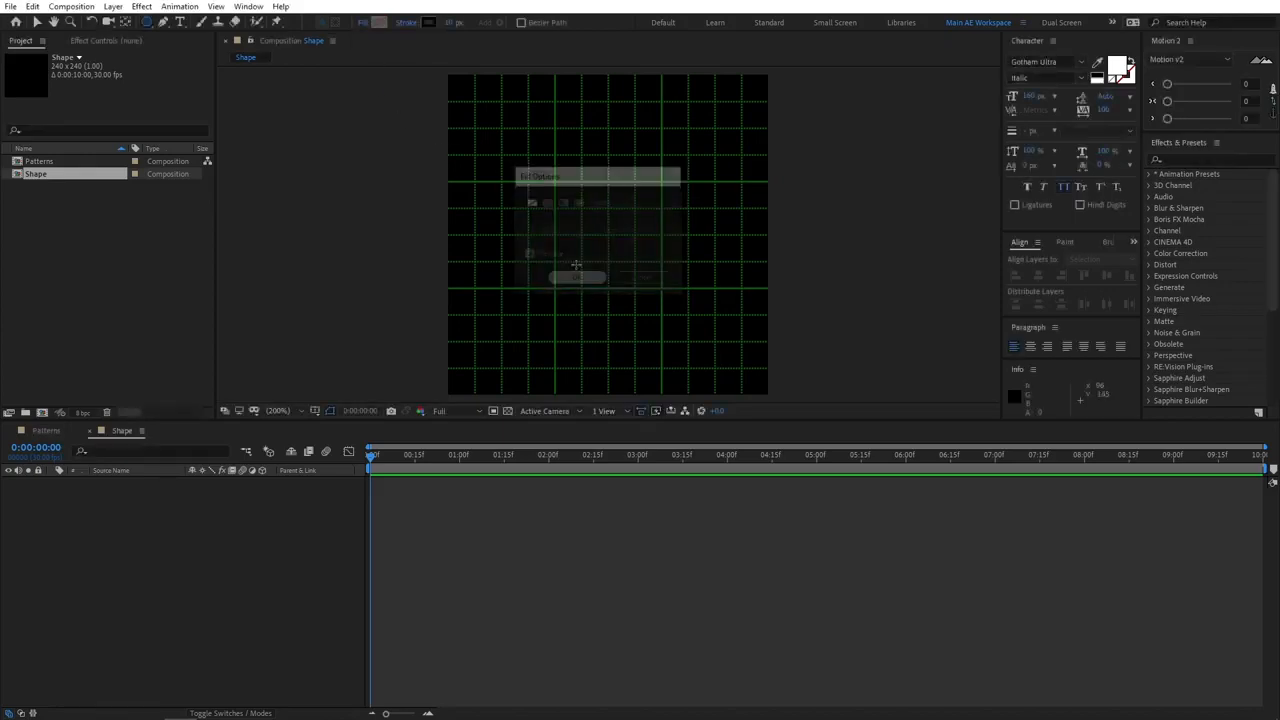
{"action": "left_click", "coordinate": [408, 26]}
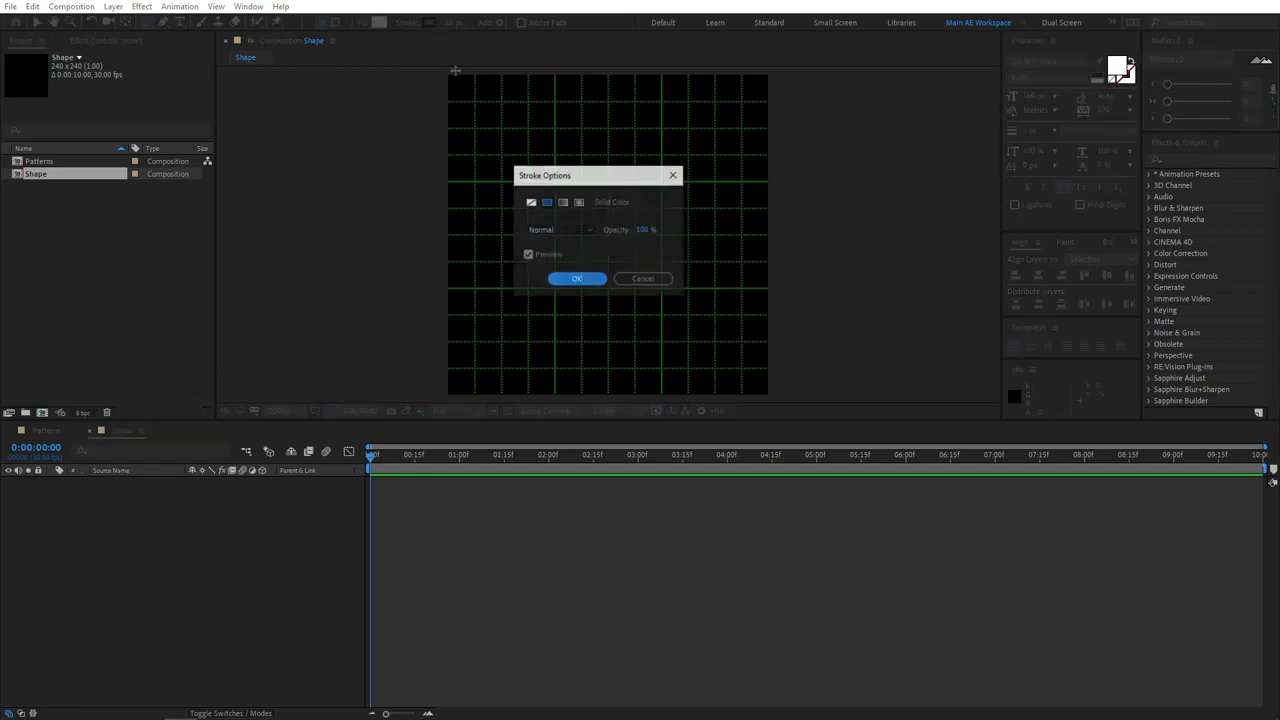
{"action": "left_click", "coordinate": [576, 279]}
{"action": "left_click", "coordinate": [434, 23]}
{"action": "type", "text": "ffffff"}
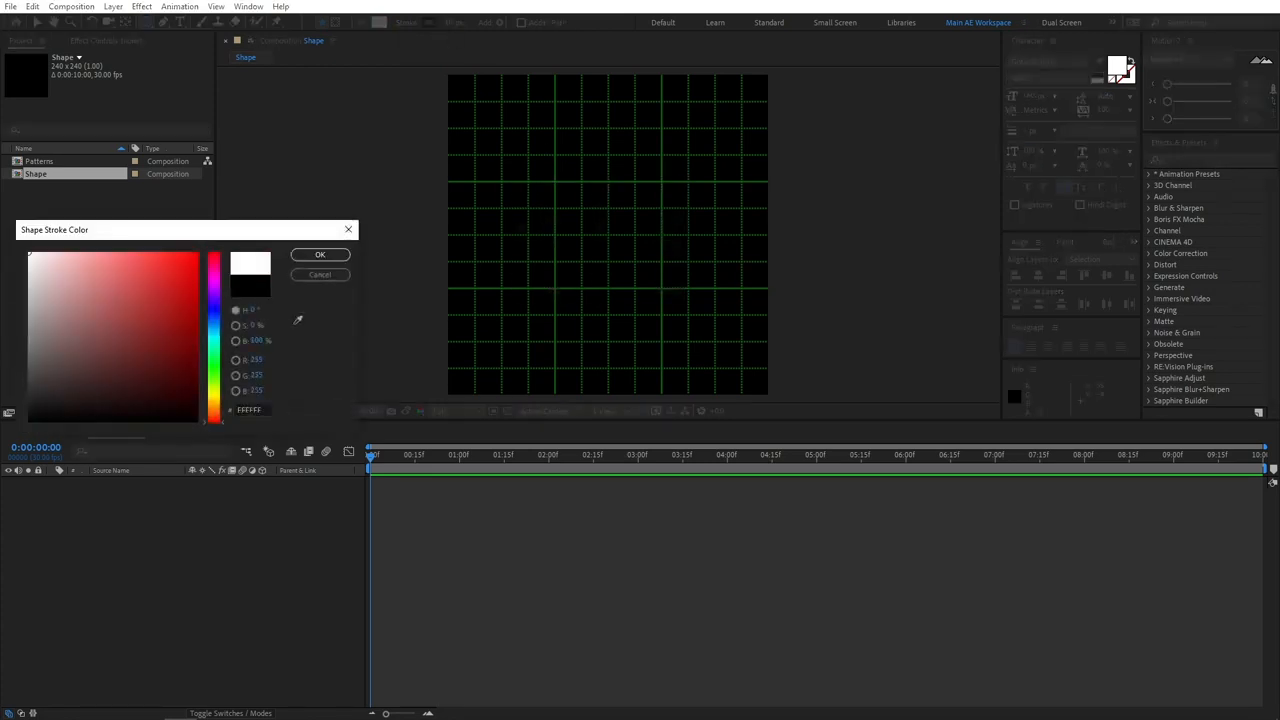
{"action": "left_click", "coordinate": [312, 258]}
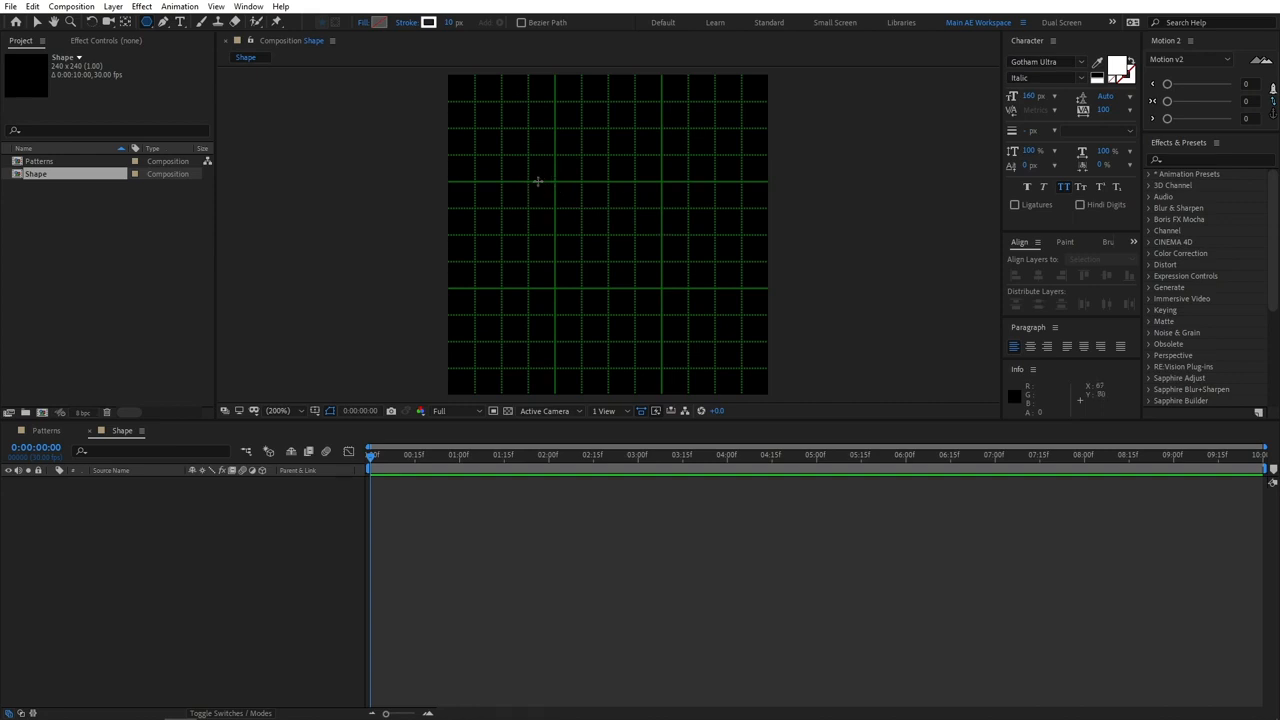
{"action": "left_click_drag", "start_coordinate": [538, 181], "coordinate": [711, 241]}
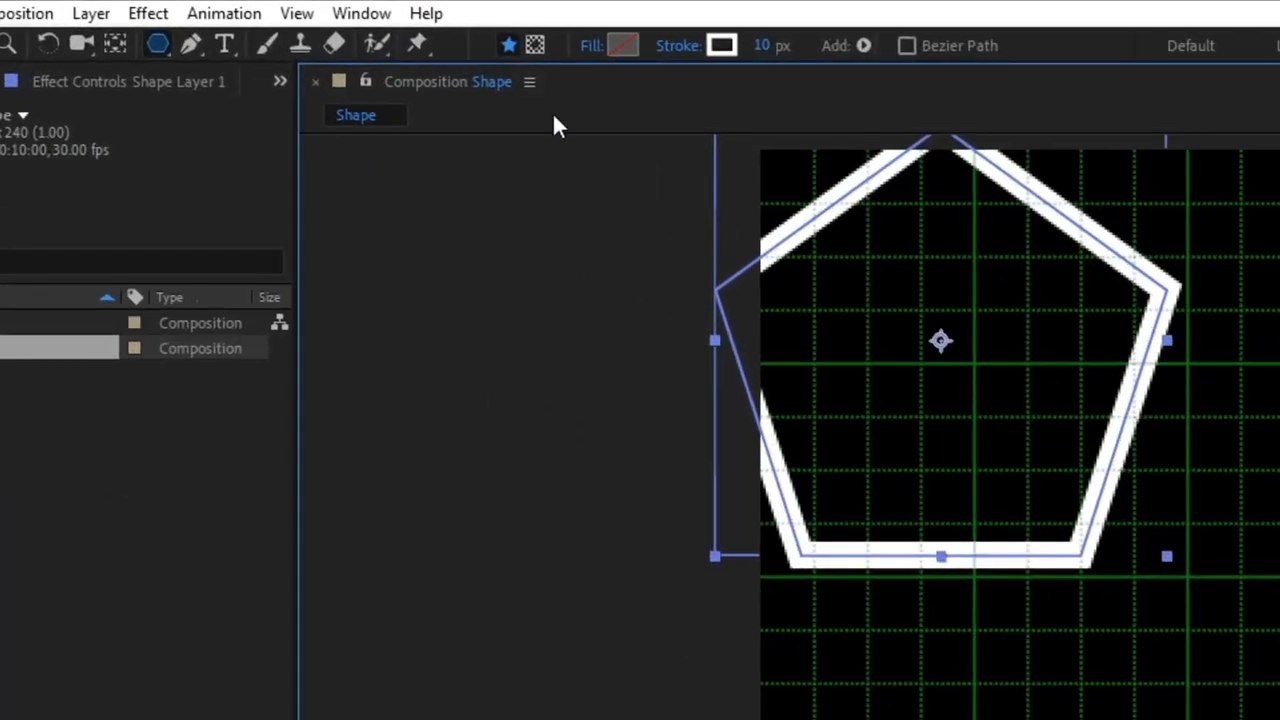
Centre the pentagon layer horizontally and vertically in the composition with the Align options.
{"action": "left_click", "coordinate": [362, 15]}
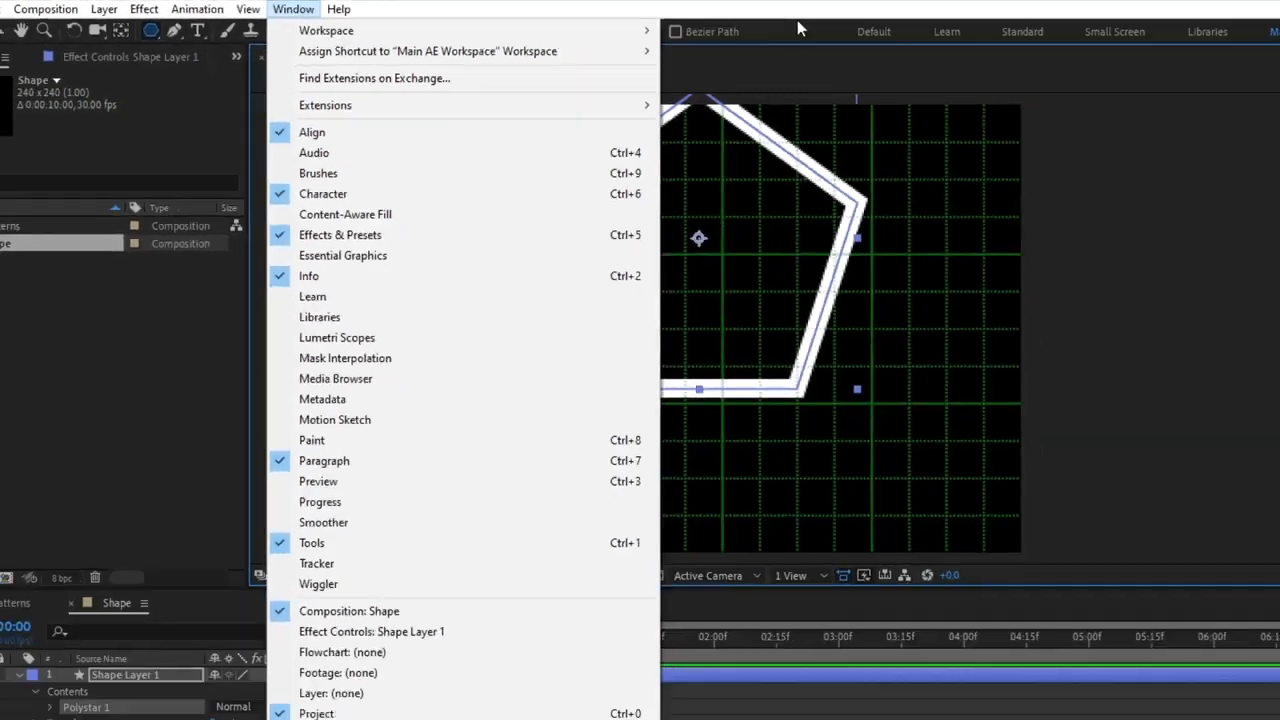
{"action": "left_click", "coordinate": [388, 190]}
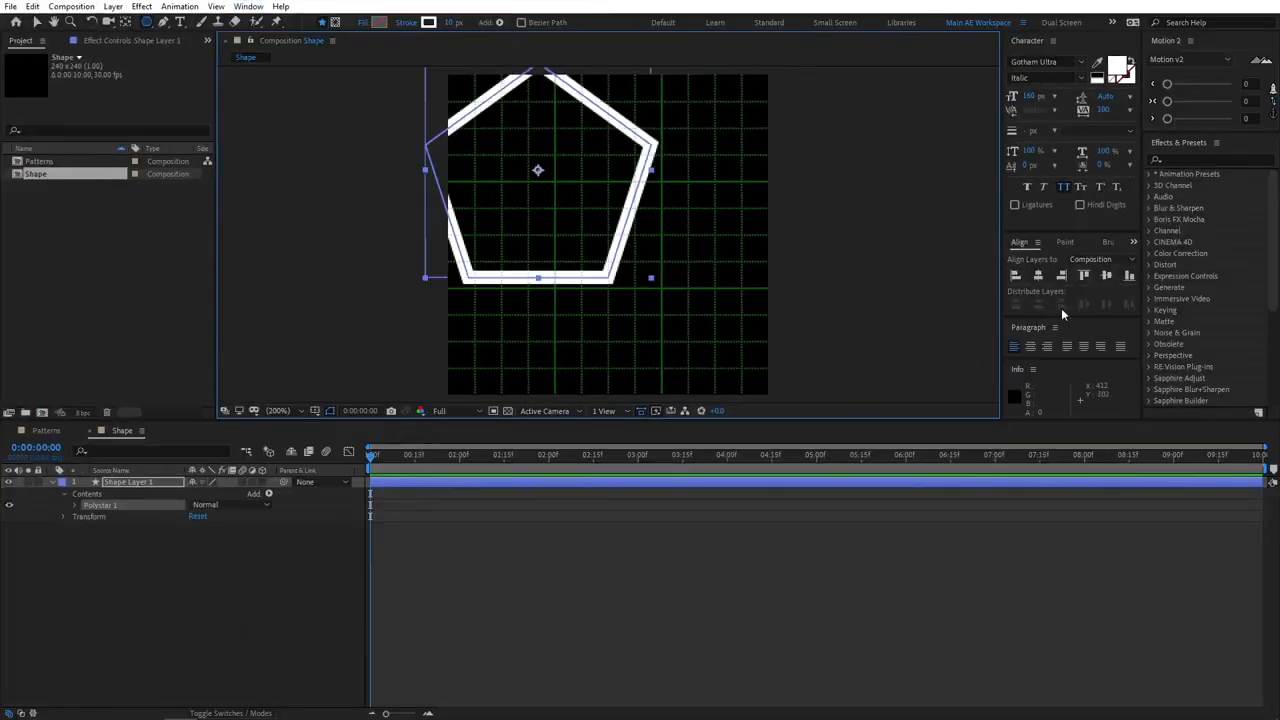
{"action": "left_click", "coordinate": [200, 549]}
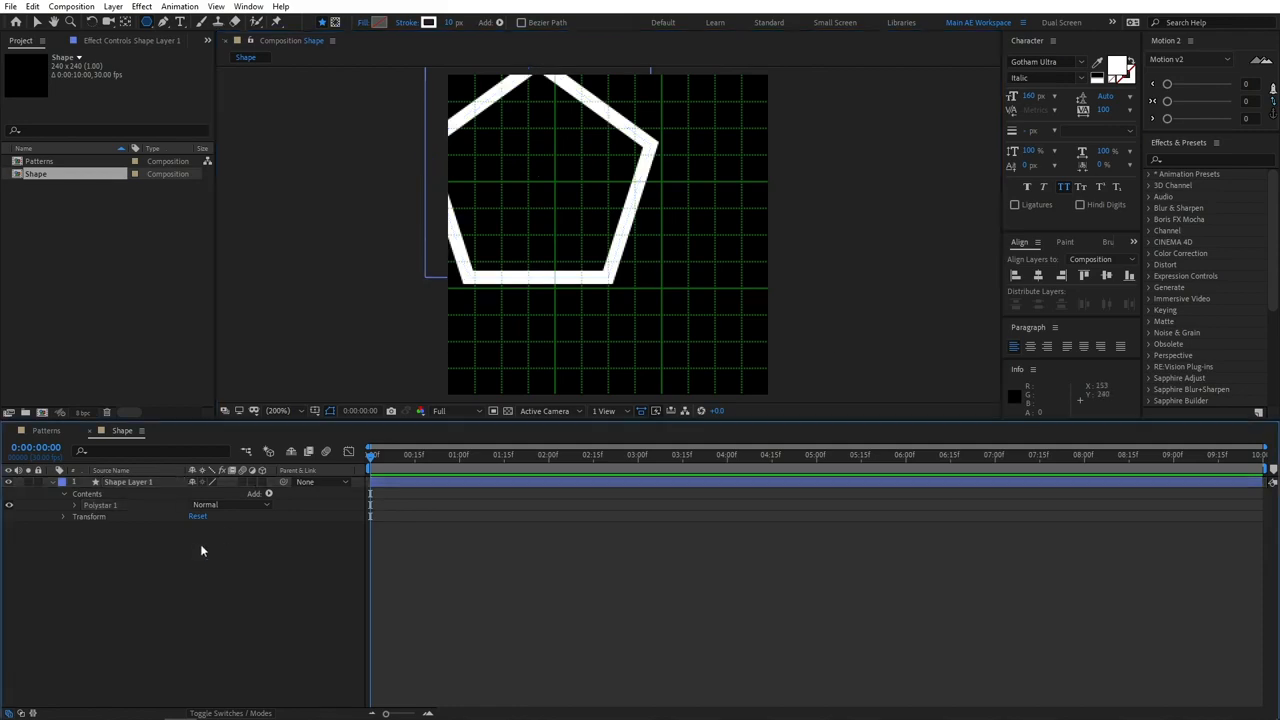
{"action": "left_click", "coordinate": [163, 484]}
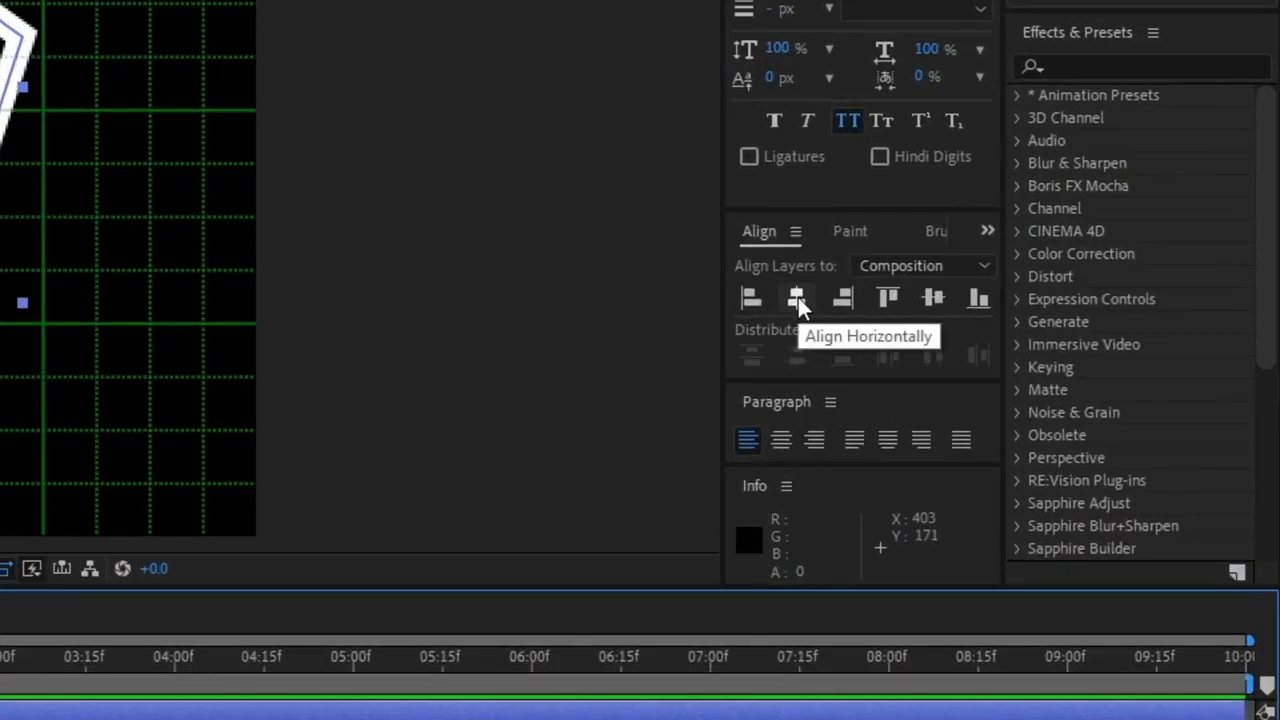
{"action": "left_click", "coordinate": [798, 297]}
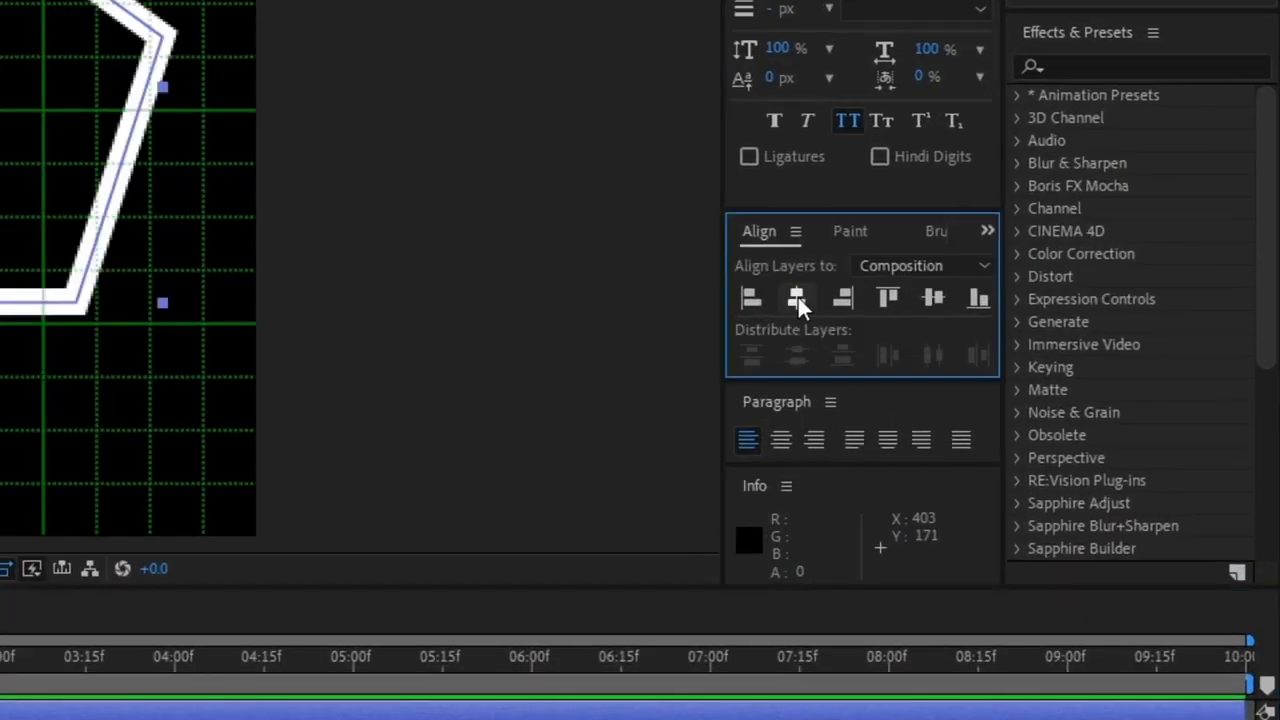
{"action": "left_click", "coordinate": [937, 298]}
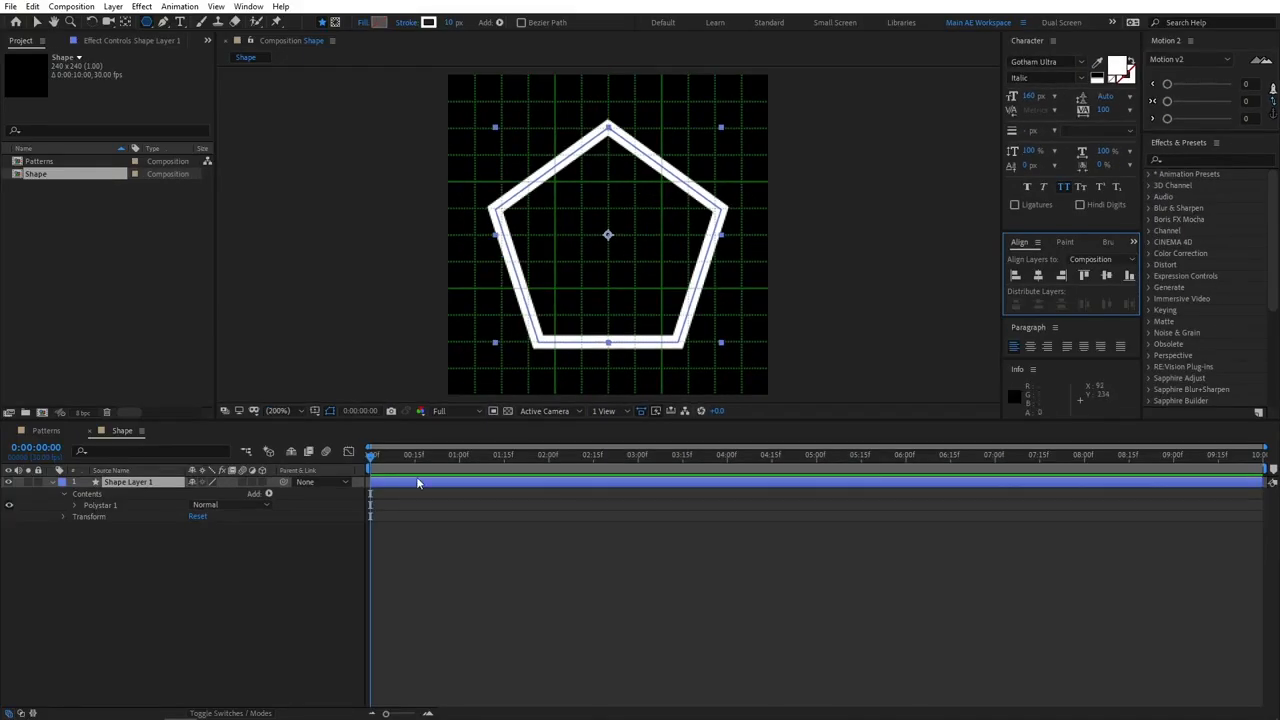
Rename the pentagon's shape layer as Triangle.
{"action": "left_click", "coordinate": [310, 629]}
{"action": "left_click", "coordinate": [126, 481]}
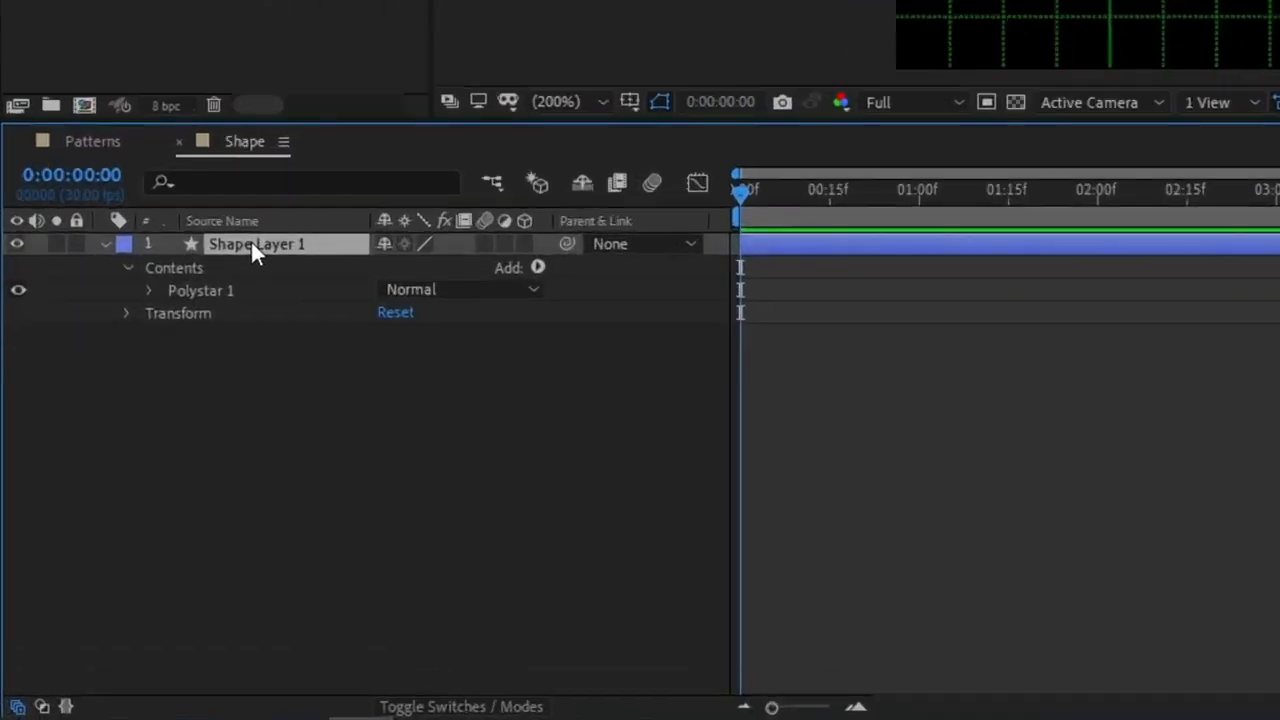
{"action": "key", "text": "Return"}
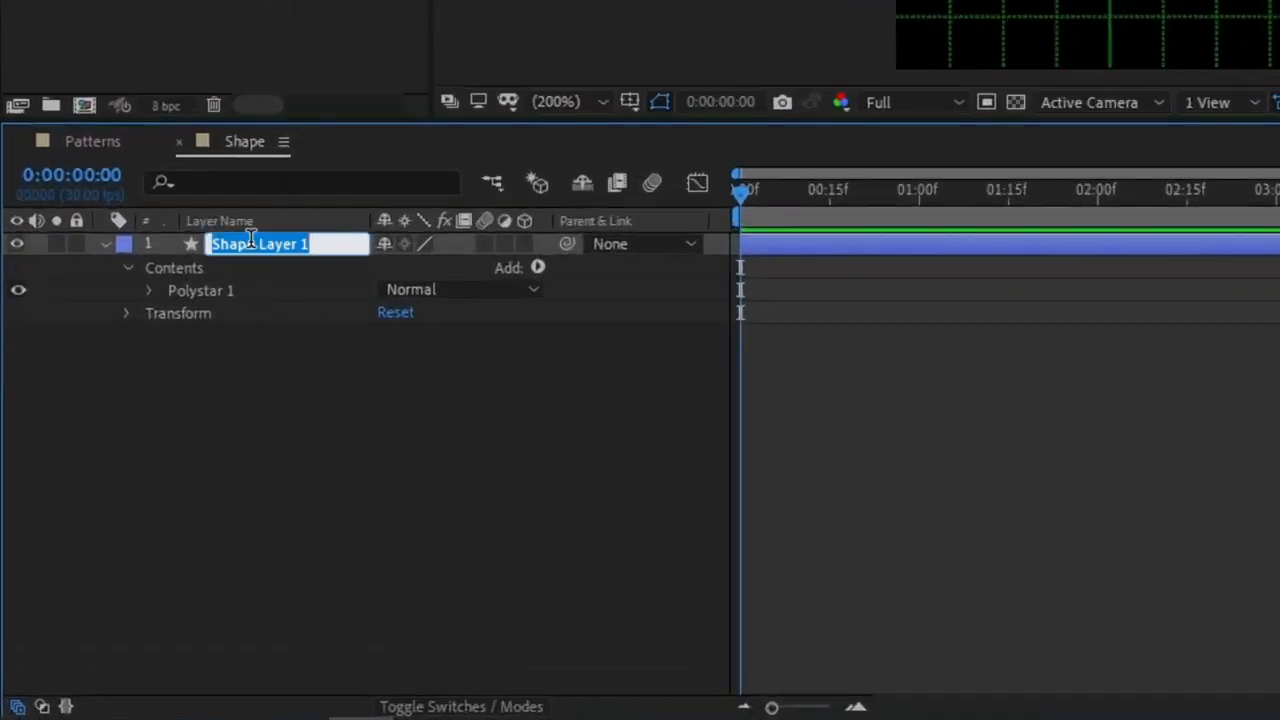
{"action": "type", "text": "Trian gle"}
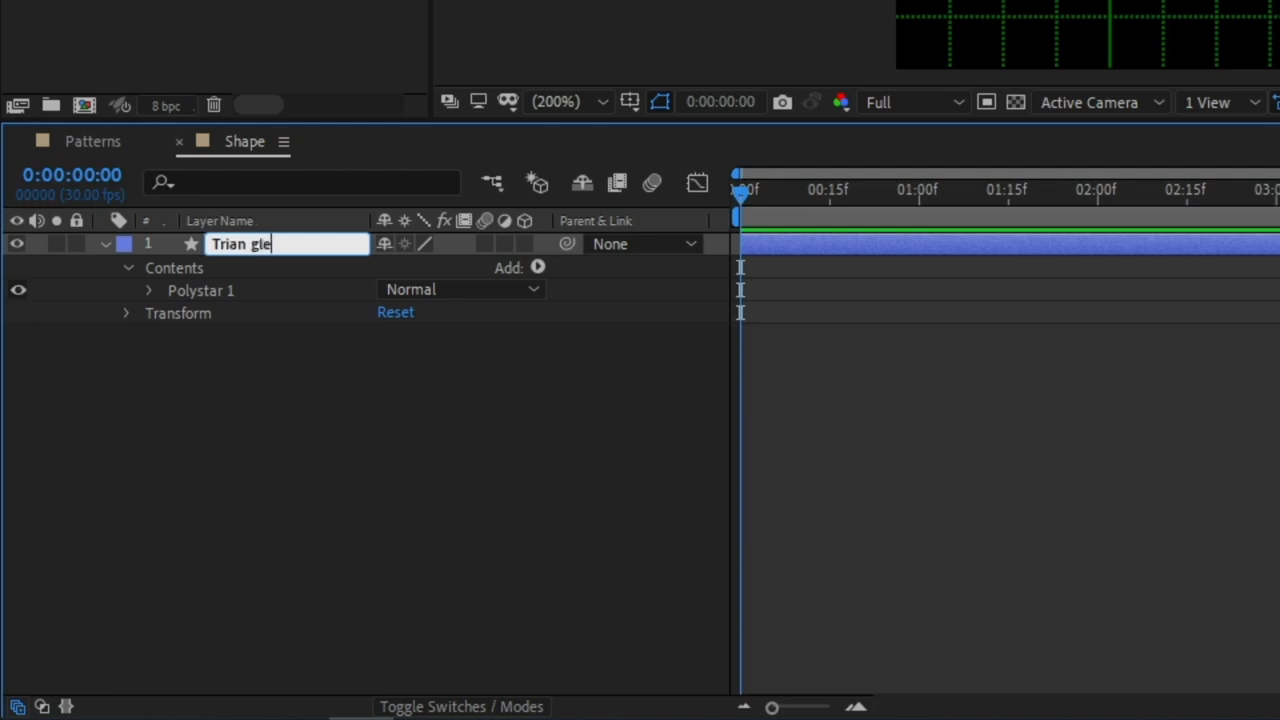
{"action": "key", "text": "BackSpace"}
{"action": "key", "text": "BackSpace"}
{"action": "key", "text": "BackSpace"}
{"action": "key", "text": "BackSpace"}
{"action": "type", "text": "gle"}
{"action": "left_click", "coordinate": [254, 585]}
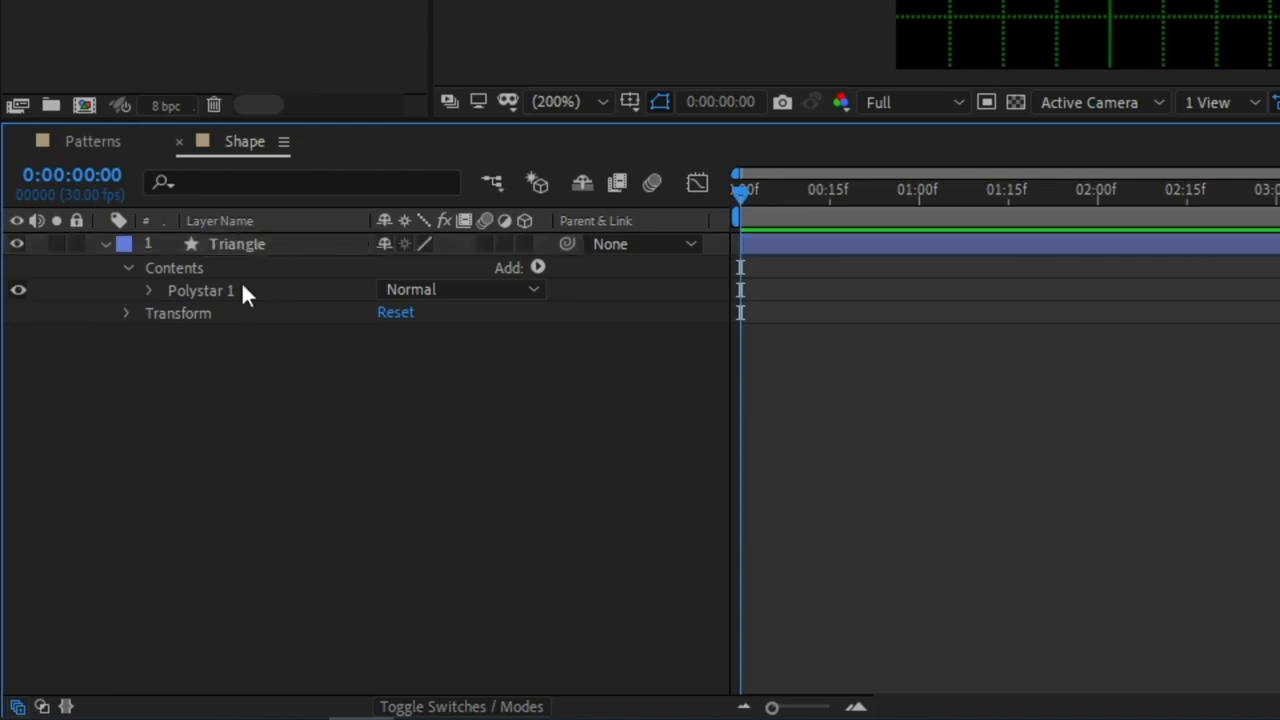
Set the polygon path's number of points to 3 and centre the Triangle layer vertically in the composition.
{"action": "left_click", "coordinate": [149, 290]}
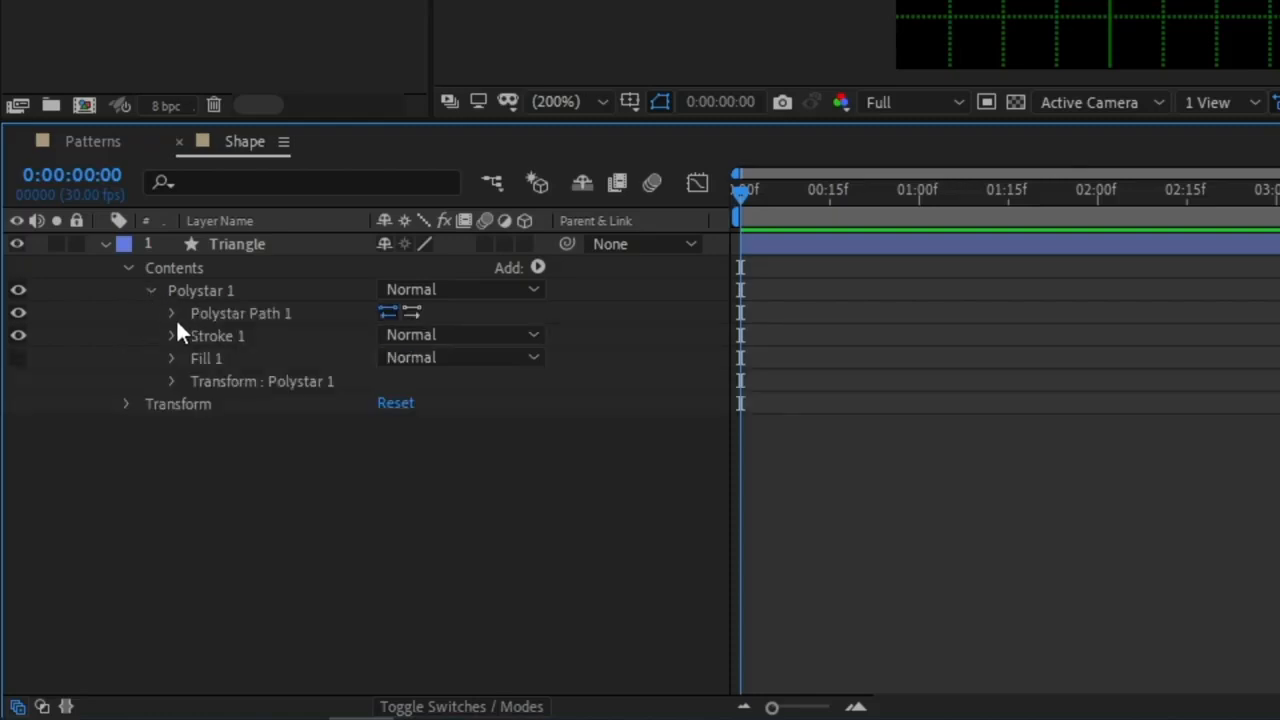
{"action": "left_click", "coordinate": [172, 313]}
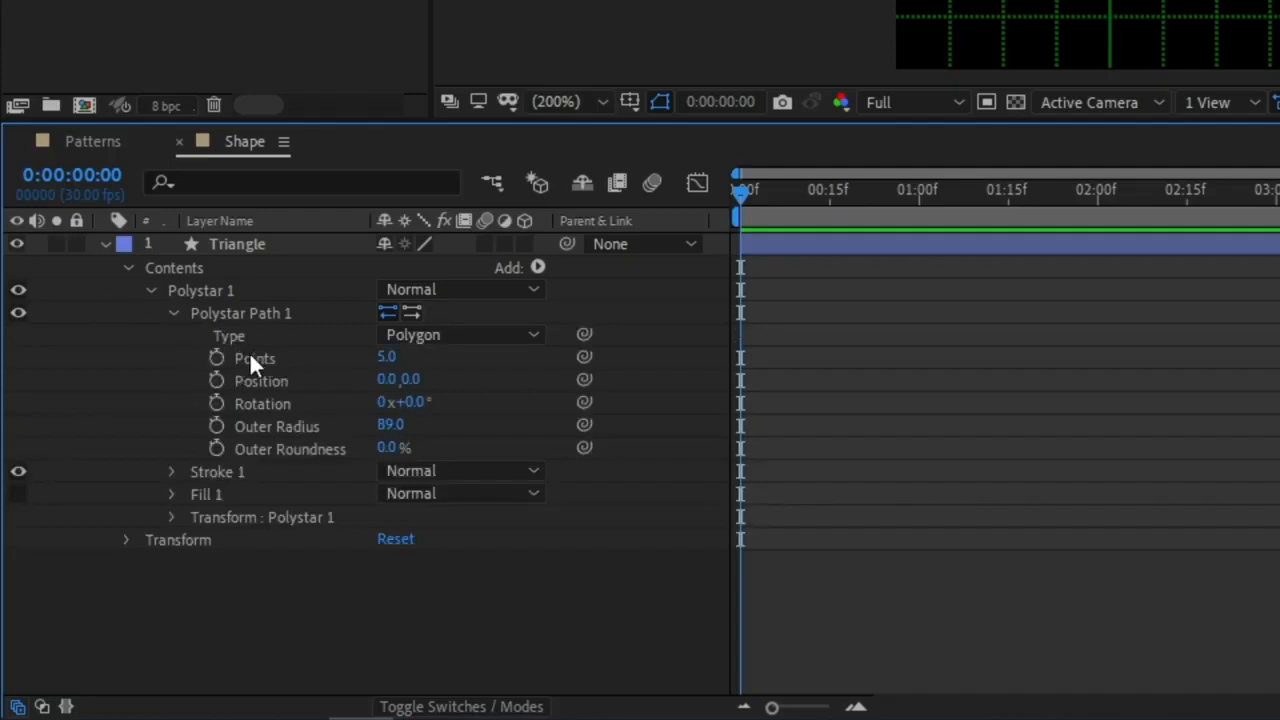
{"action": "left_click", "coordinate": [390, 358]}
{"action": "type", "text": "3"}
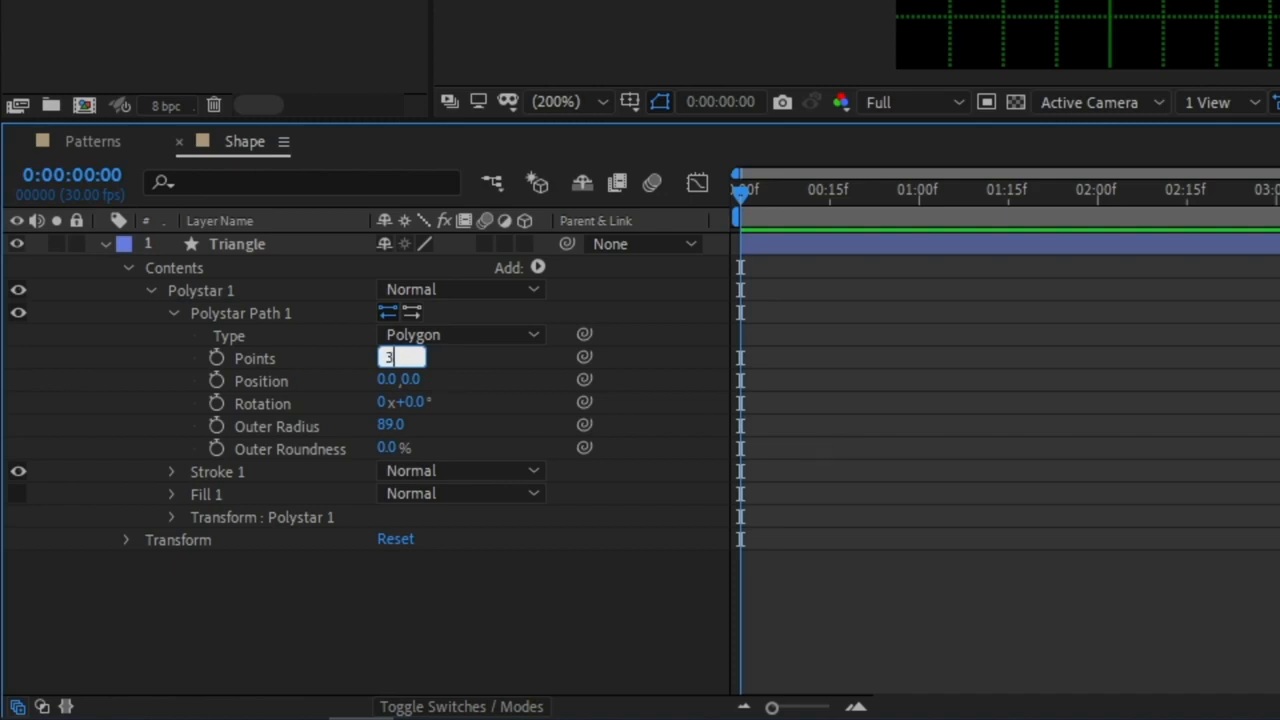
{"action": "key", "text": "Return"}
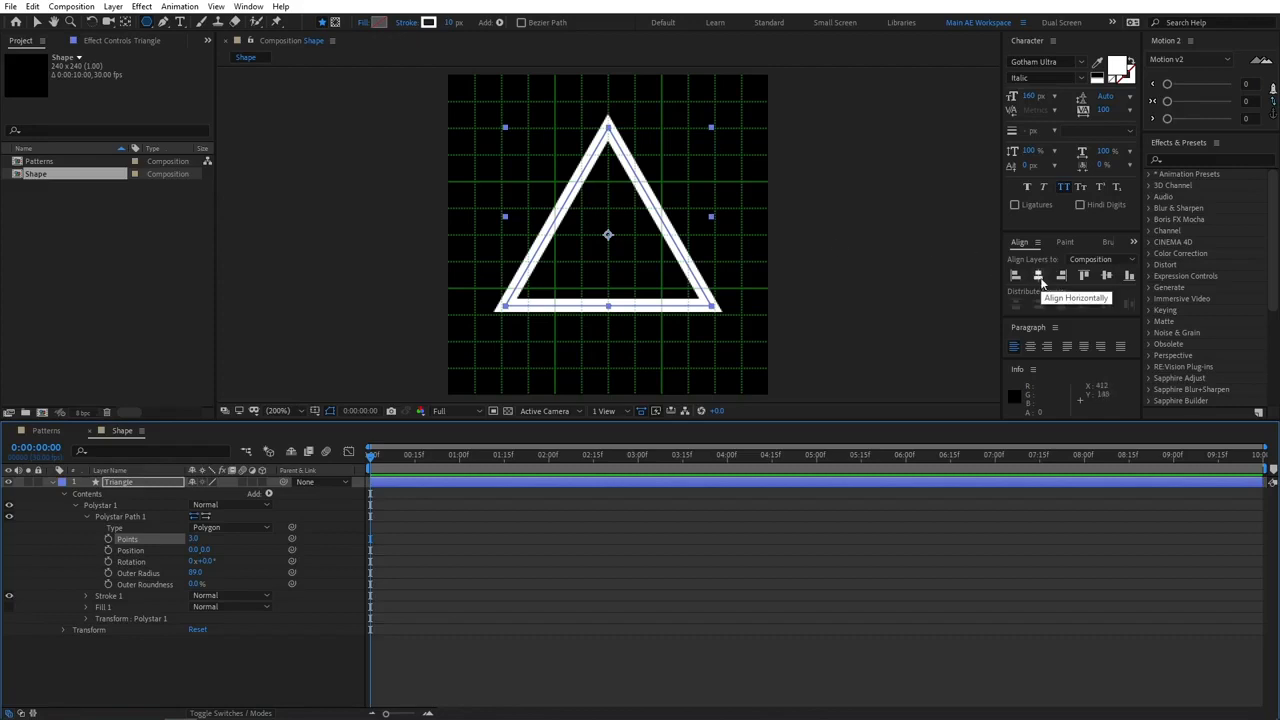
{"action": "left_click", "coordinate": [1106, 276]}
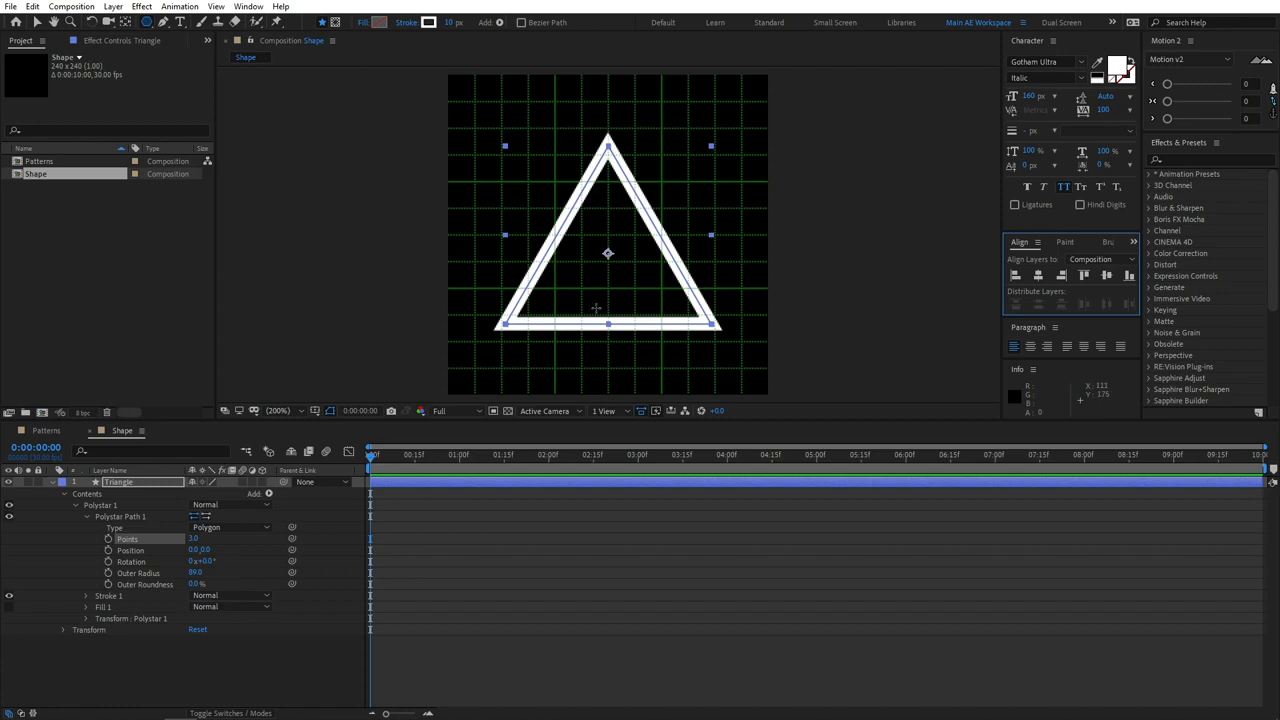
Reveal the Triangle layer's Rotation property and set a 0° keyframe at the start of the composition.
{"action": "left_click", "coordinate": [53, 482]}
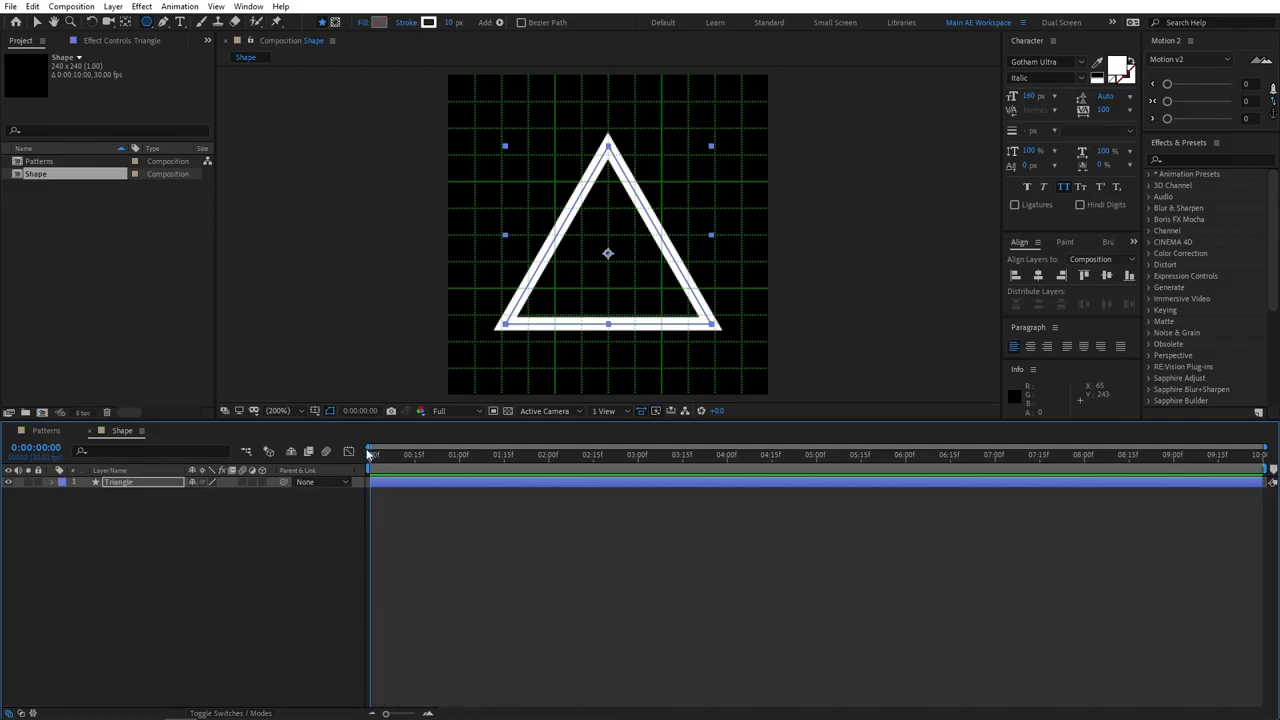
{"action": "left_click", "coordinate": [222, 536]}
{"action": "left_click_drag", "start_coordinate": [372, 455], "coordinate": [431, 456]}
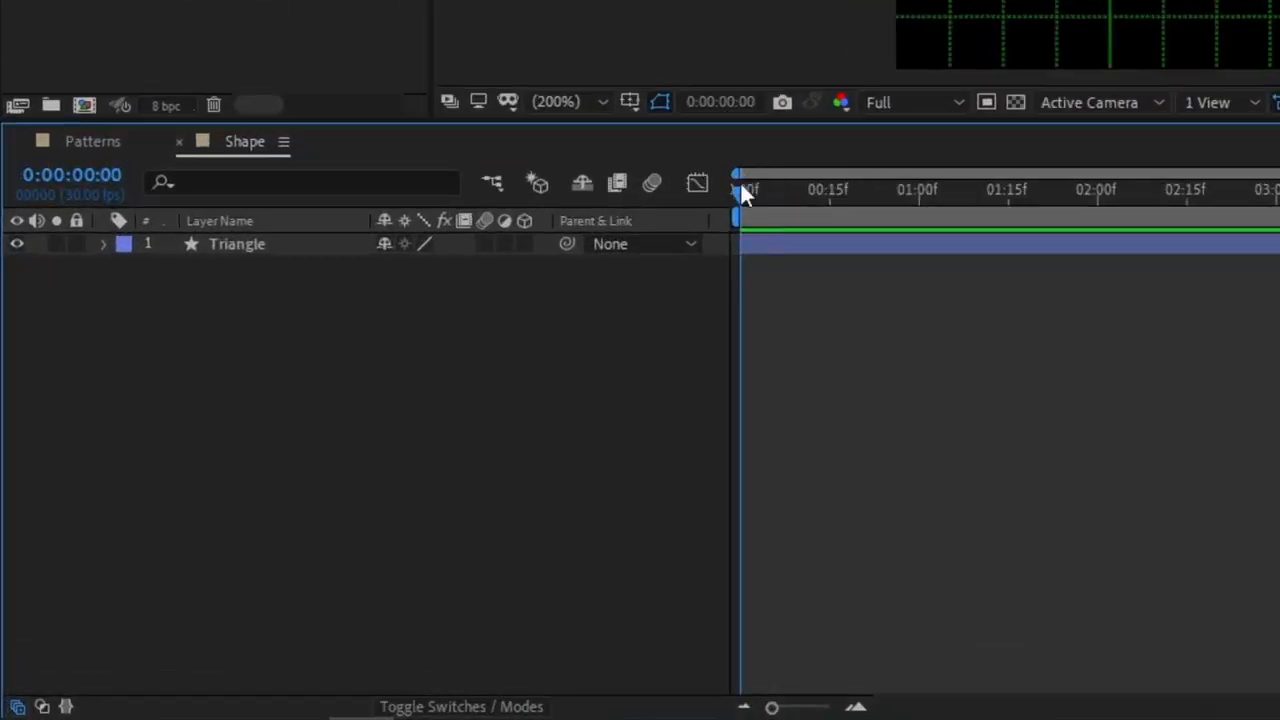
{"action": "left_click_drag", "start_coordinate": [744, 193], "coordinate": [662, 200]}
{"action": "left_click", "coordinate": [257, 244]}
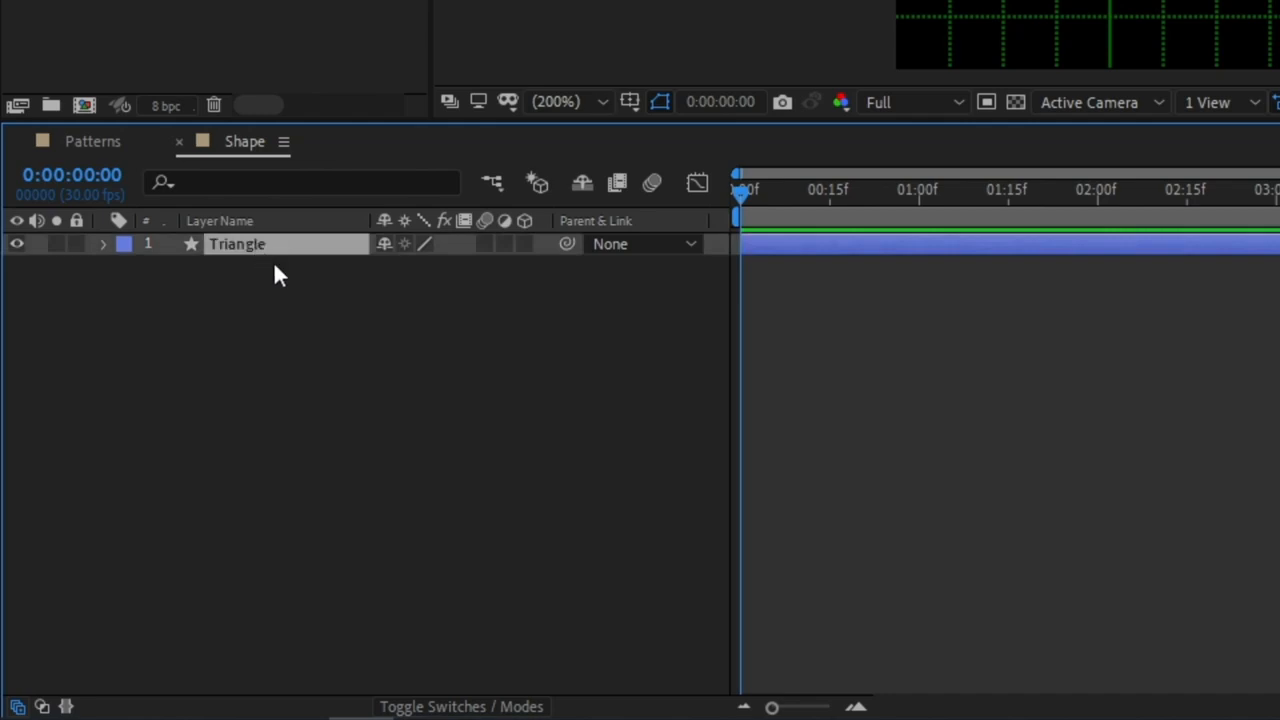
{"action": "key", "text": "r"}
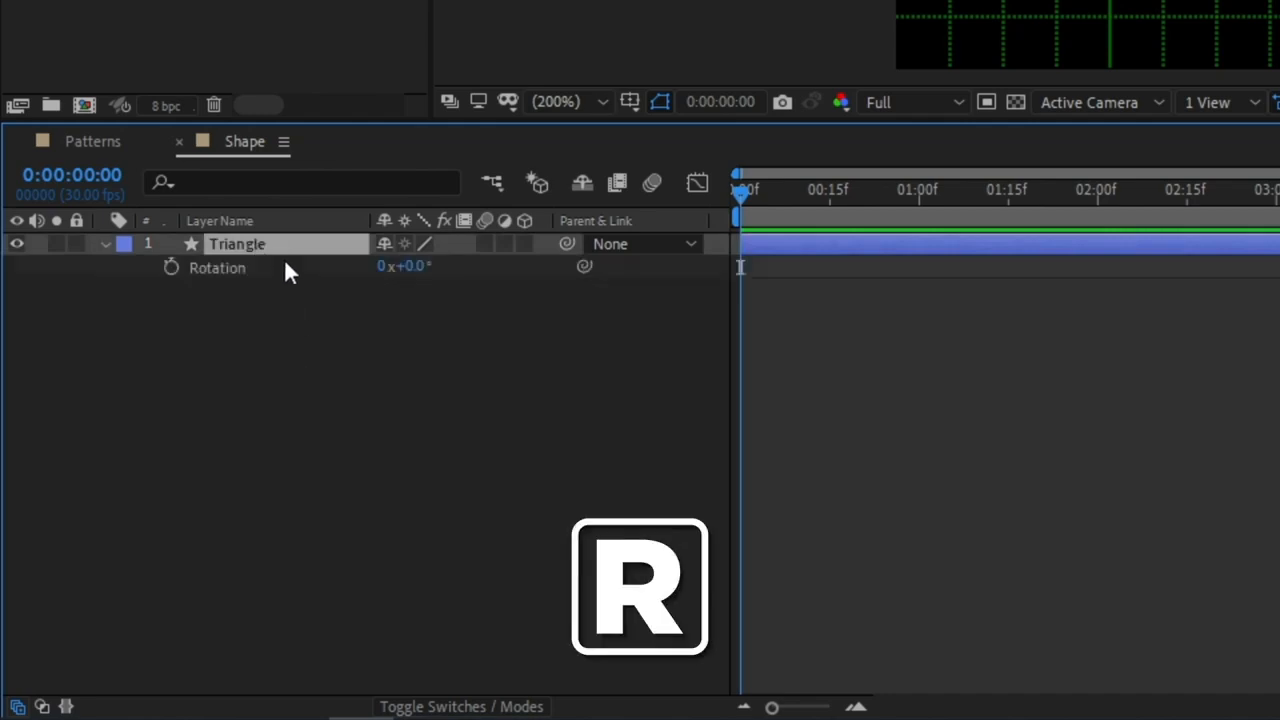
{"action": "left_click", "coordinate": [169, 267]}
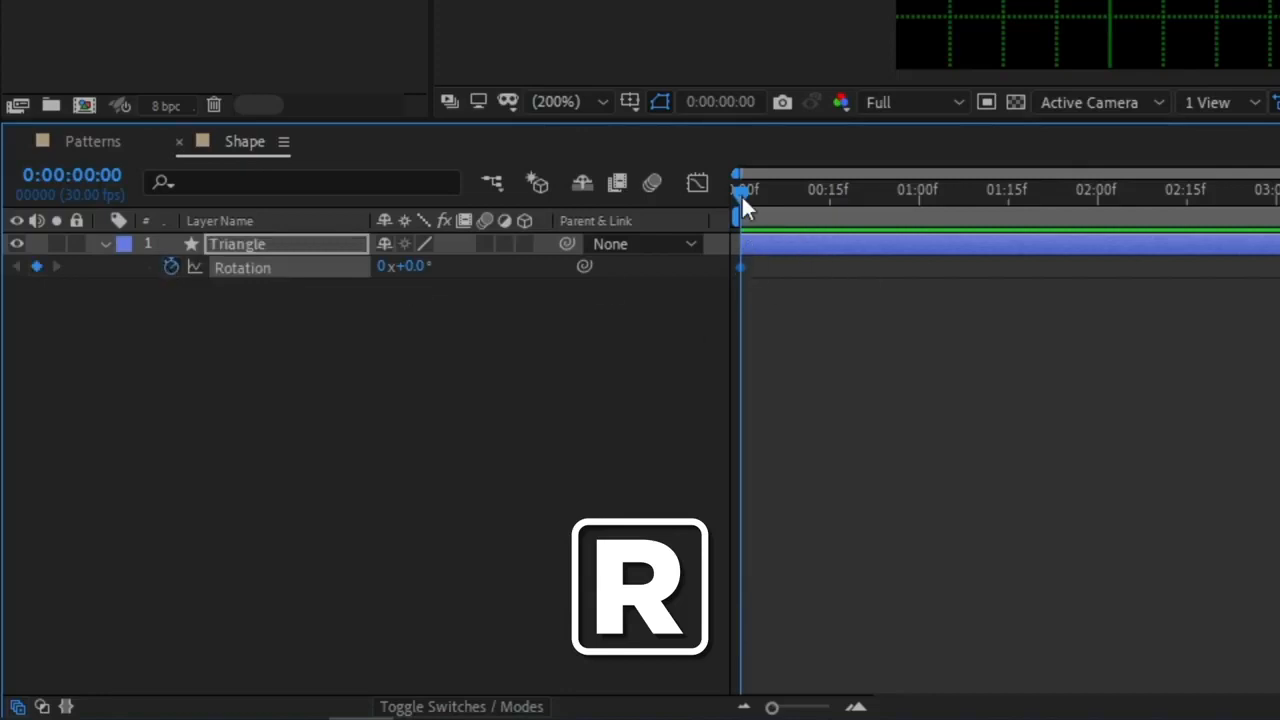
Set the Triangle layer's Rotation to one full revolution at 0:00:09:29 so it is keyframed there.
{"action": "left_click_drag", "start_coordinate": [741, 194], "coordinate": [1274, 458]}
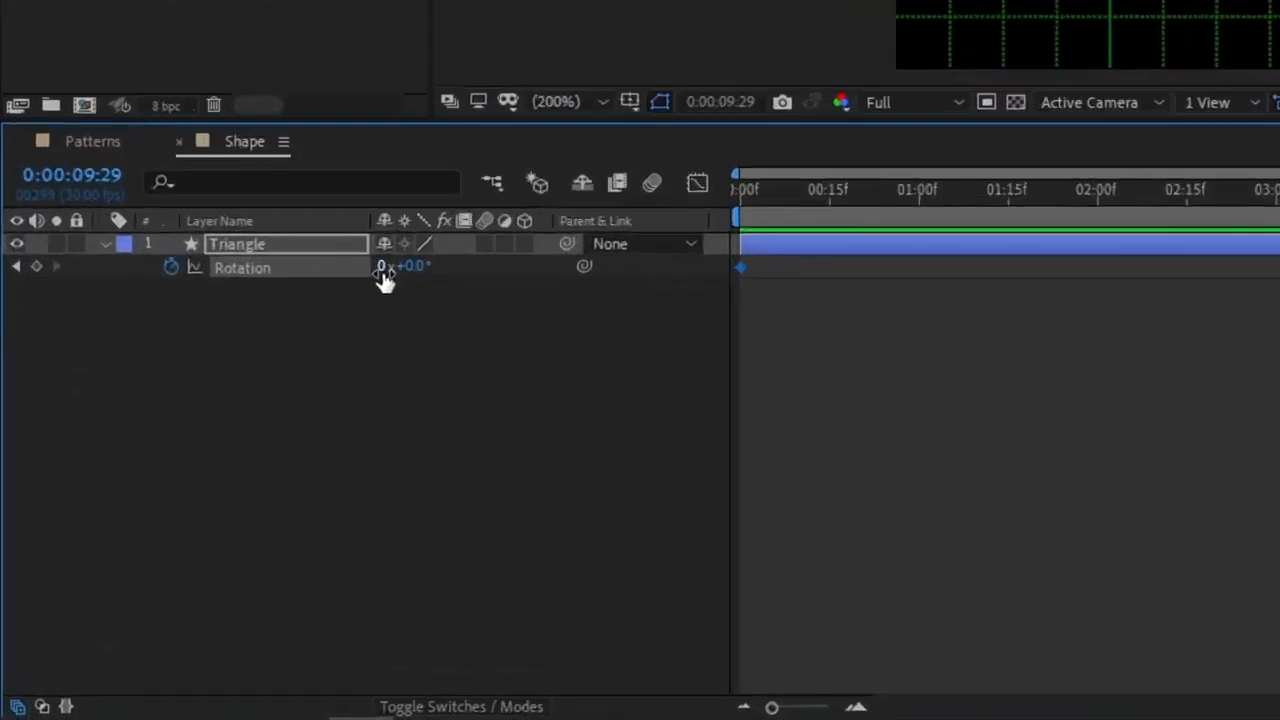
{"action": "left_click", "coordinate": [189, 494]}
{"action": "type", "text": "1"}
{"action": "left_click", "coordinate": [922, 268]}
Preview the triangle's rotation from the start of the composition and return to the first frame.
{"action": "left_click_drag", "start_coordinate": [759, 184], "coordinate": [999, 222]}
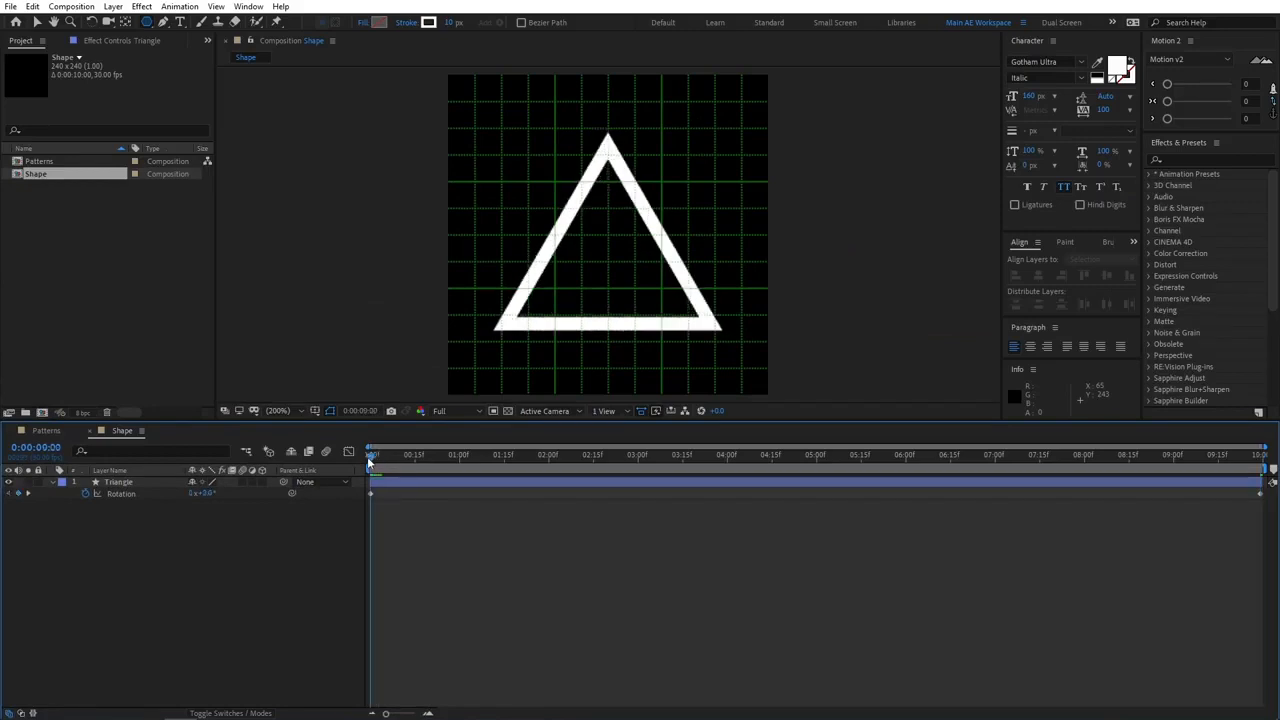
{"action": "left_click_drag", "start_coordinate": [499, 471], "coordinate": [371, 470]}
{"action": "key", "text": "space"}
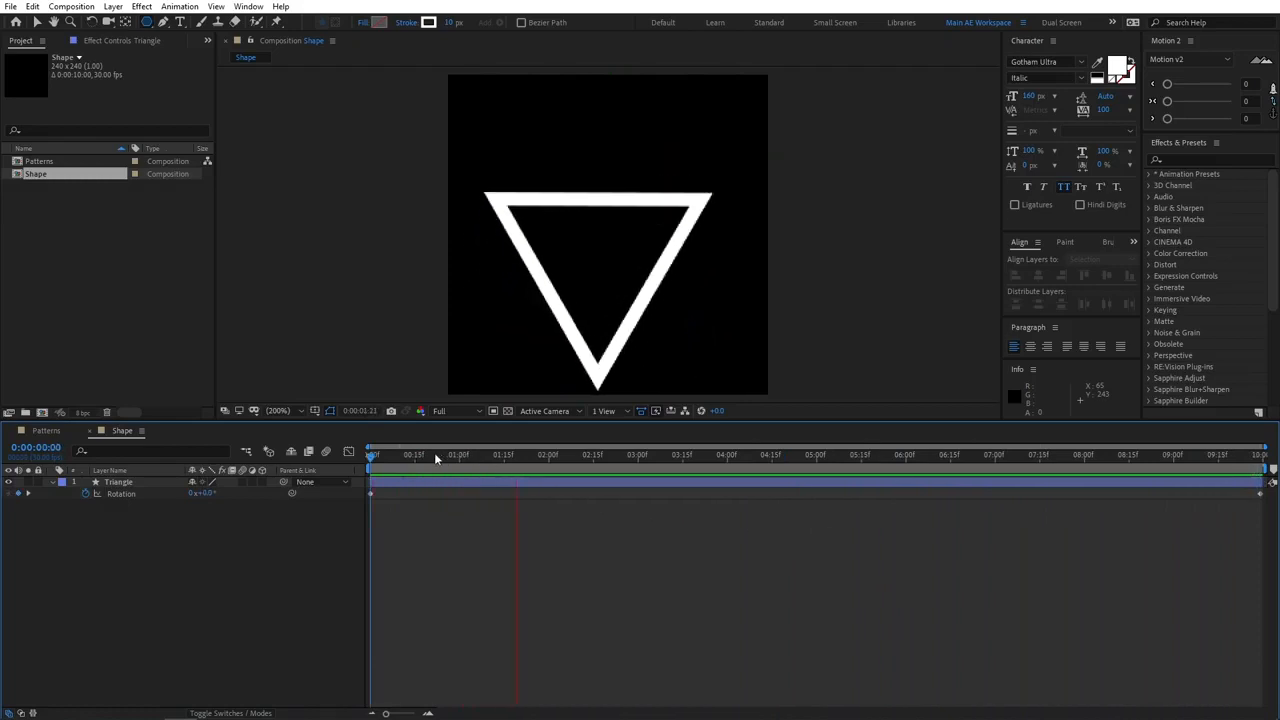
{"action": "key", "text": "space"}
{"action": "left_click_drag", "start_coordinate": [533, 460], "coordinate": [316, 475]}
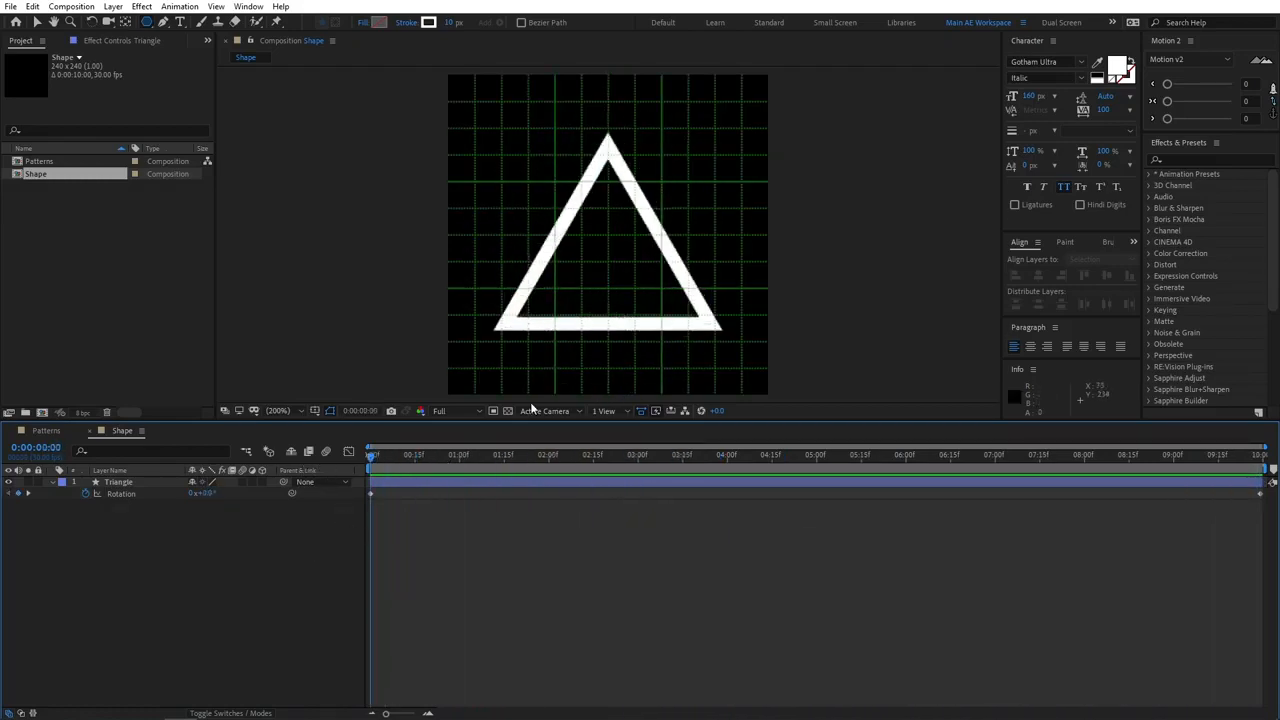
Reveal the Triangle layer's Scale property and set a 100% keyframe at 0:00:00:00.
{"action": "left_click", "coordinate": [126, 489]}
{"action": "left_click", "coordinate": [126, 488]}
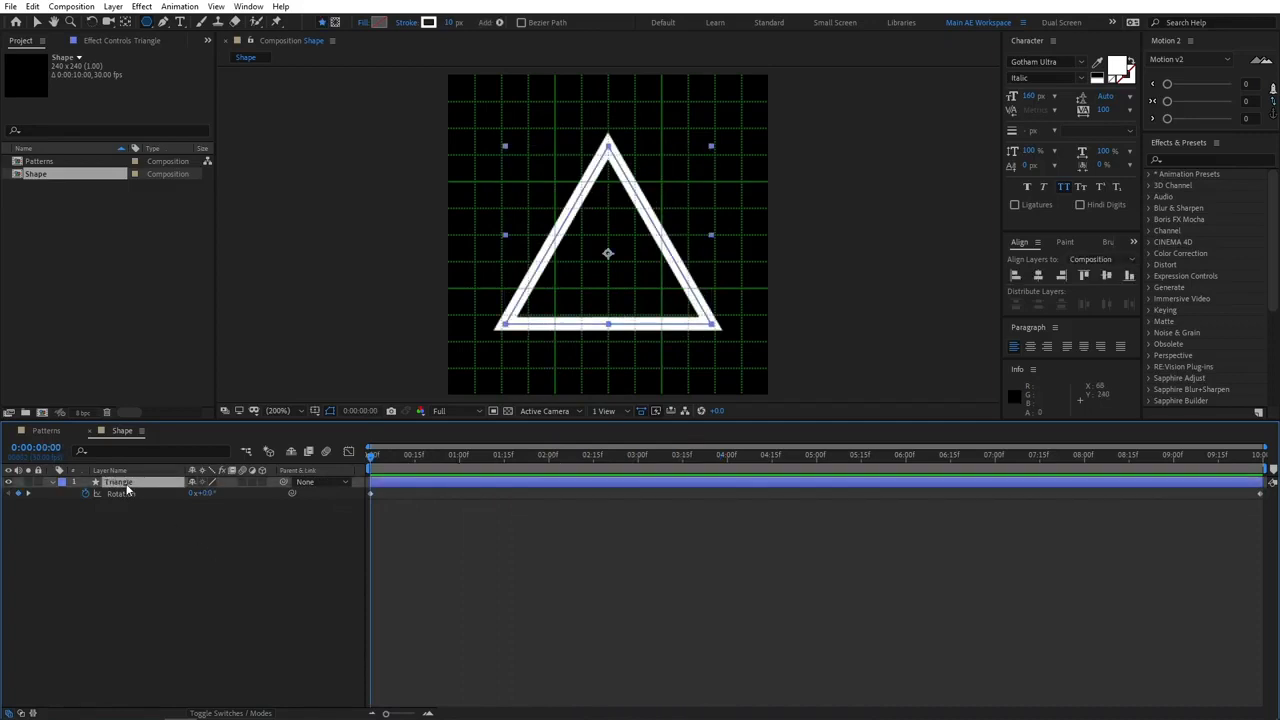
{"action": "key", "text": "s"}
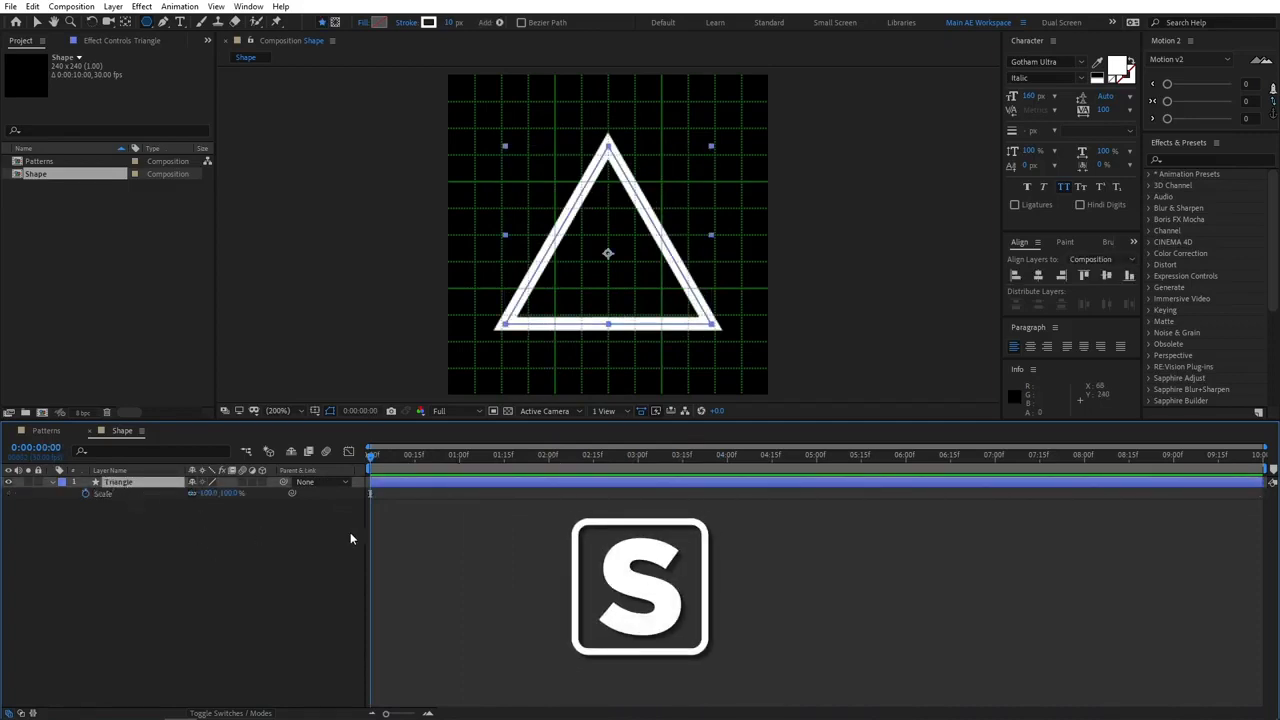
{"action": "mouse_move", "coordinate": [370, 457]}
{"action": "left_mouse_down"}
{"action": "mouse_move", "coordinate": [391, 462]}
{"action": "mouse_move", "coordinate": [368, 460]}
{"action": "left_mouse_up"}
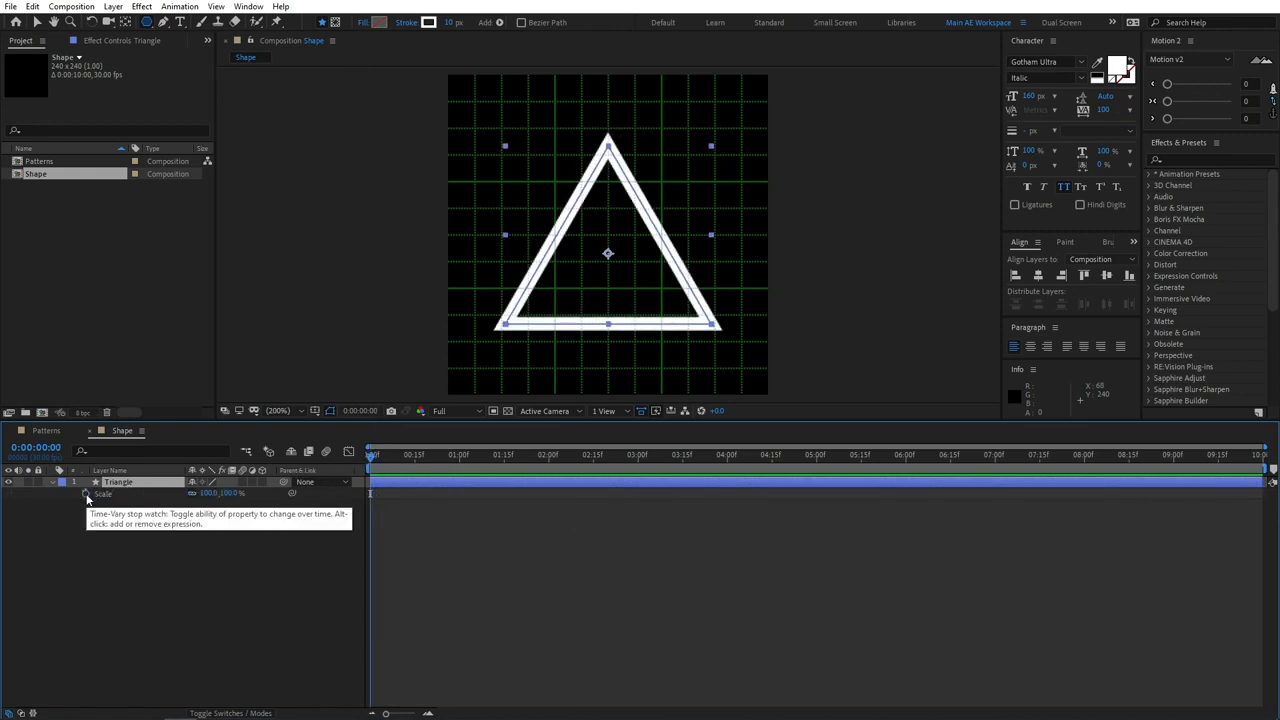
{"action": "left_click", "coordinate": [86, 496]}
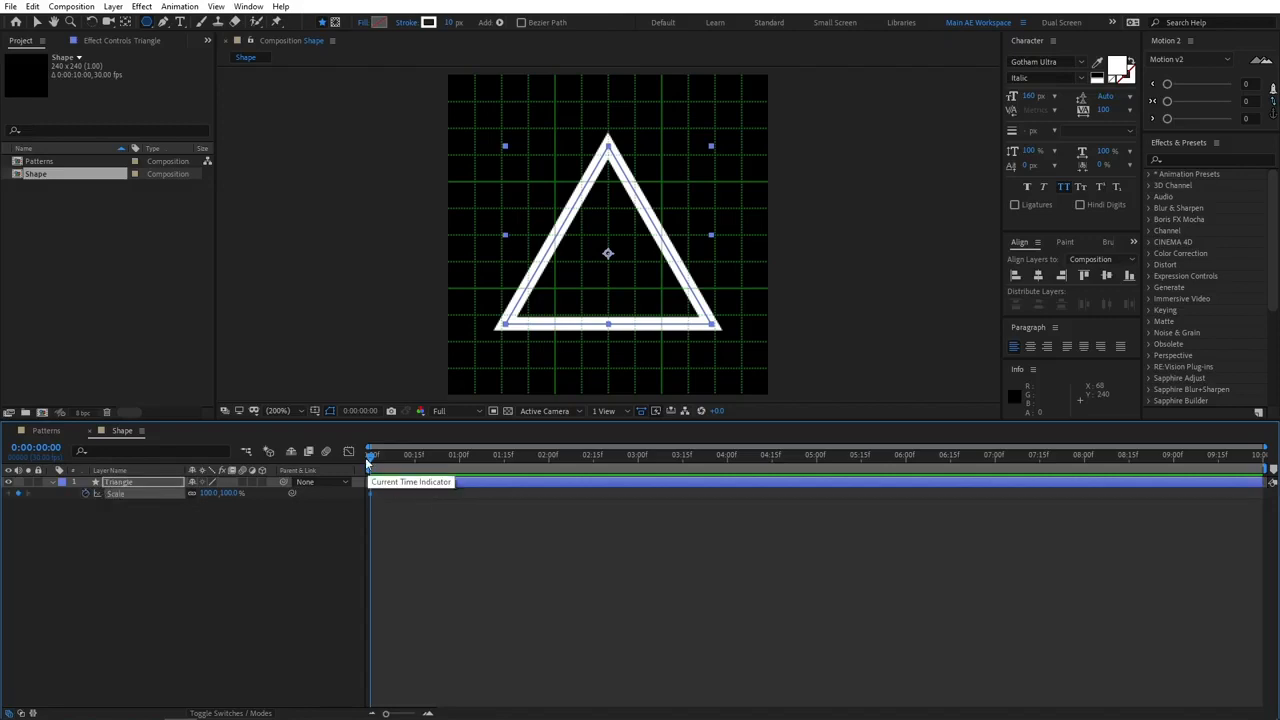
Keyframe the Triangle layer's Scale to 80% at 0:00:05:00.
{"action": "left_click_drag", "start_coordinate": [371, 456], "coordinate": [415, 456]}
{"action": "key", "text": "space"}
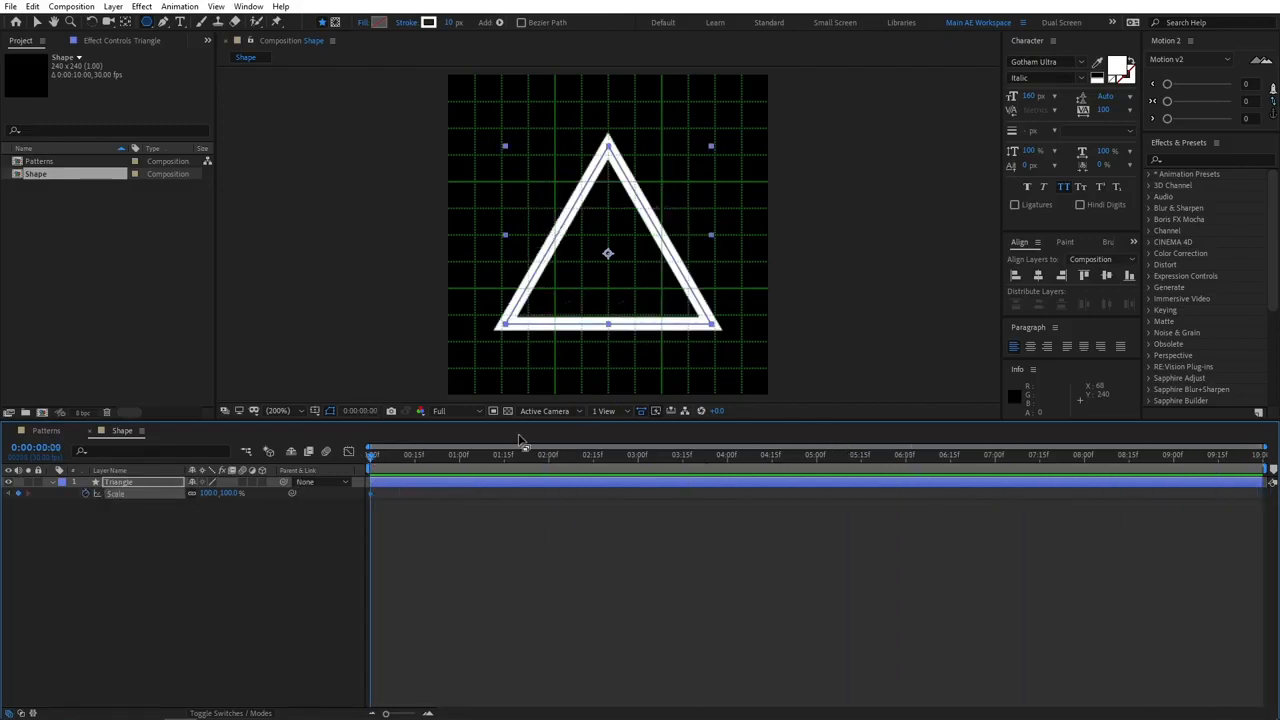
{"action": "left_click", "coordinate": [815, 458]}
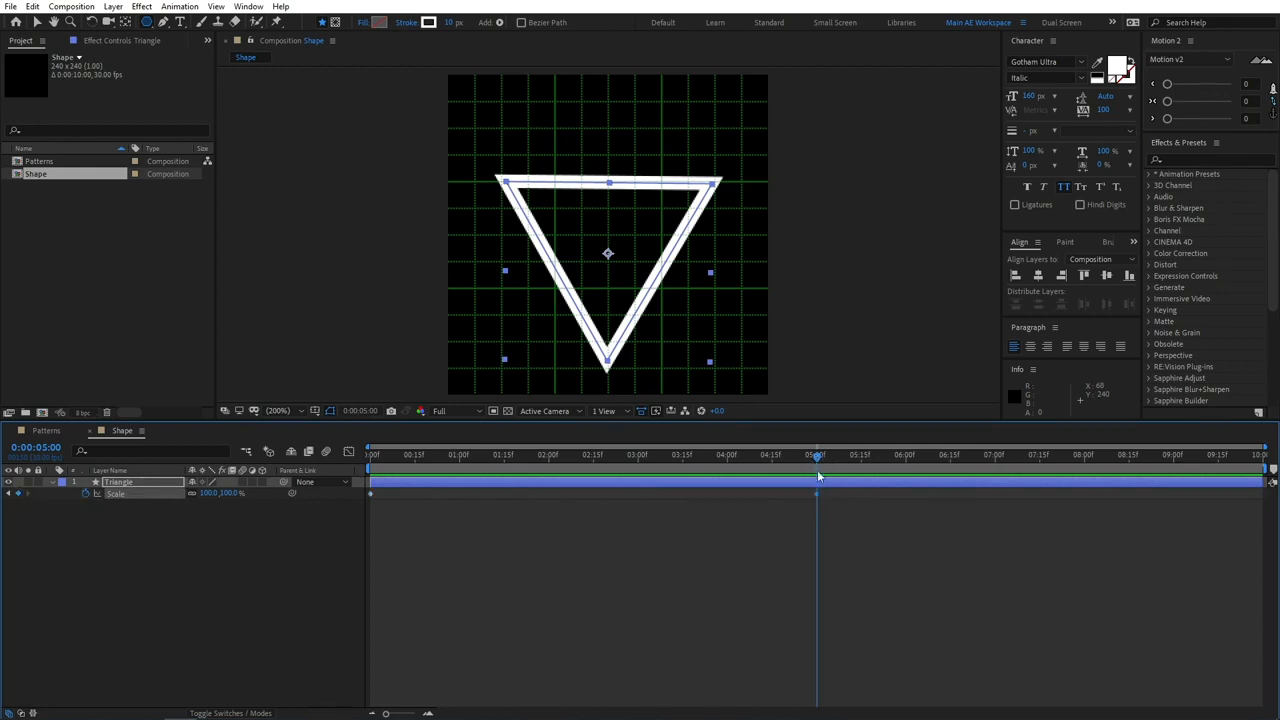
{"action": "left_click", "coordinate": [209, 494]}
{"action": "left_click", "coordinate": [210, 496]}
{"action": "type", "text": "80"}
{"action": "key", "text": "Return"}
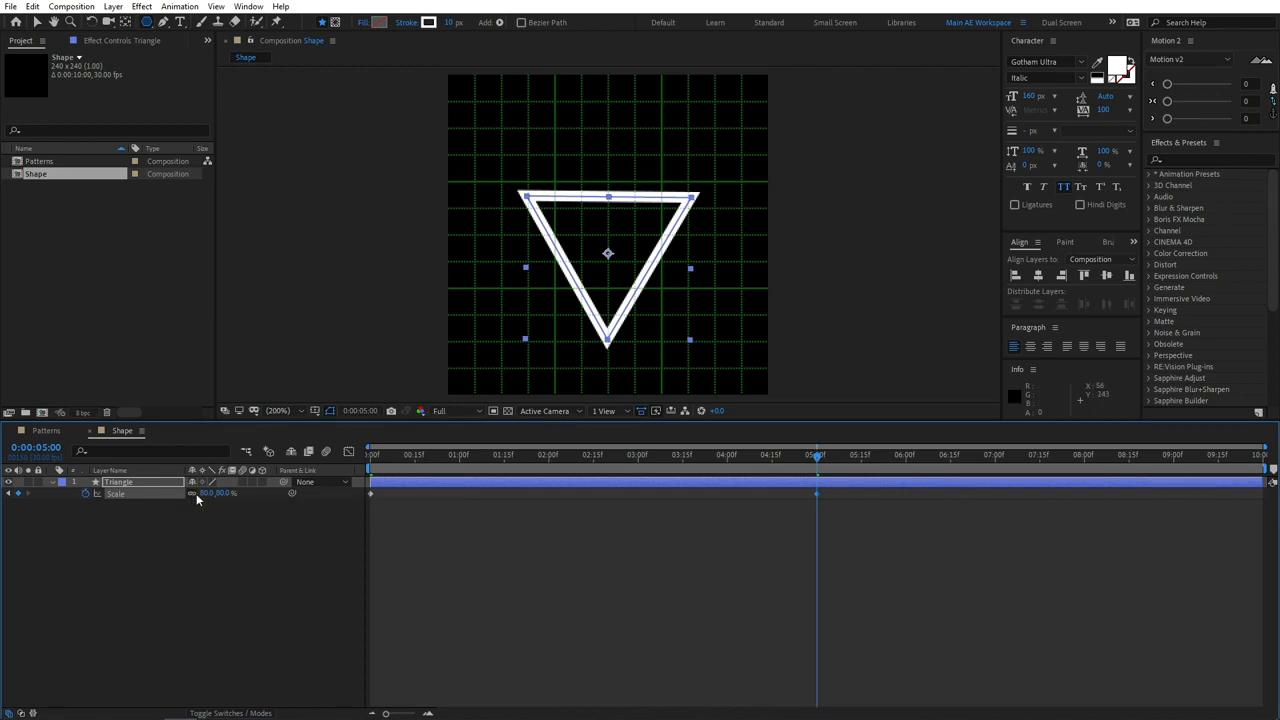
Keyframe the Triangle layer's Scale back to 100% at 0:00:09:29 and scrub through the scaling animation.
{"action": "left_click_drag", "start_coordinate": [814, 457], "coordinate": [1275, 460]}
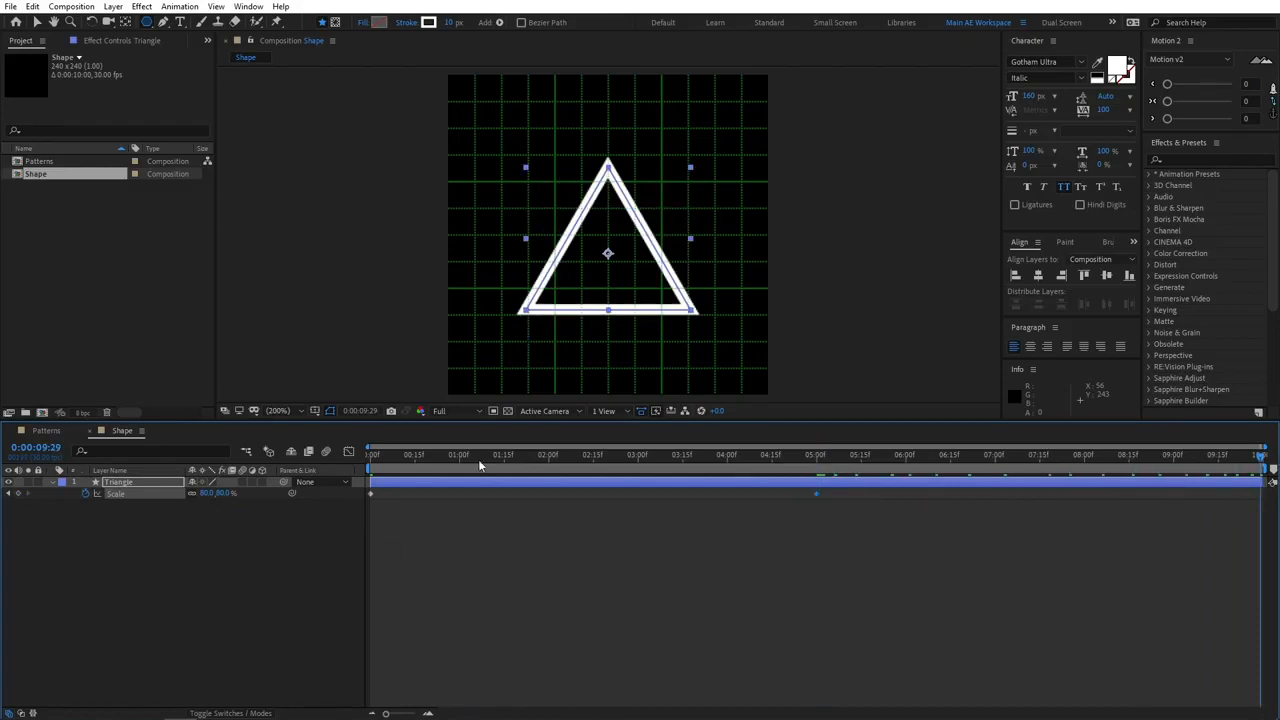
{"action": "left_click", "coordinate": [17, 494]}
{"action": "left_click", "coordinate": [207, 494]}
{"action": "type", "text": "100"}
{"action": "key", "text": "Return"}
{"action": "left_click", "coordinate": [378, 538]}
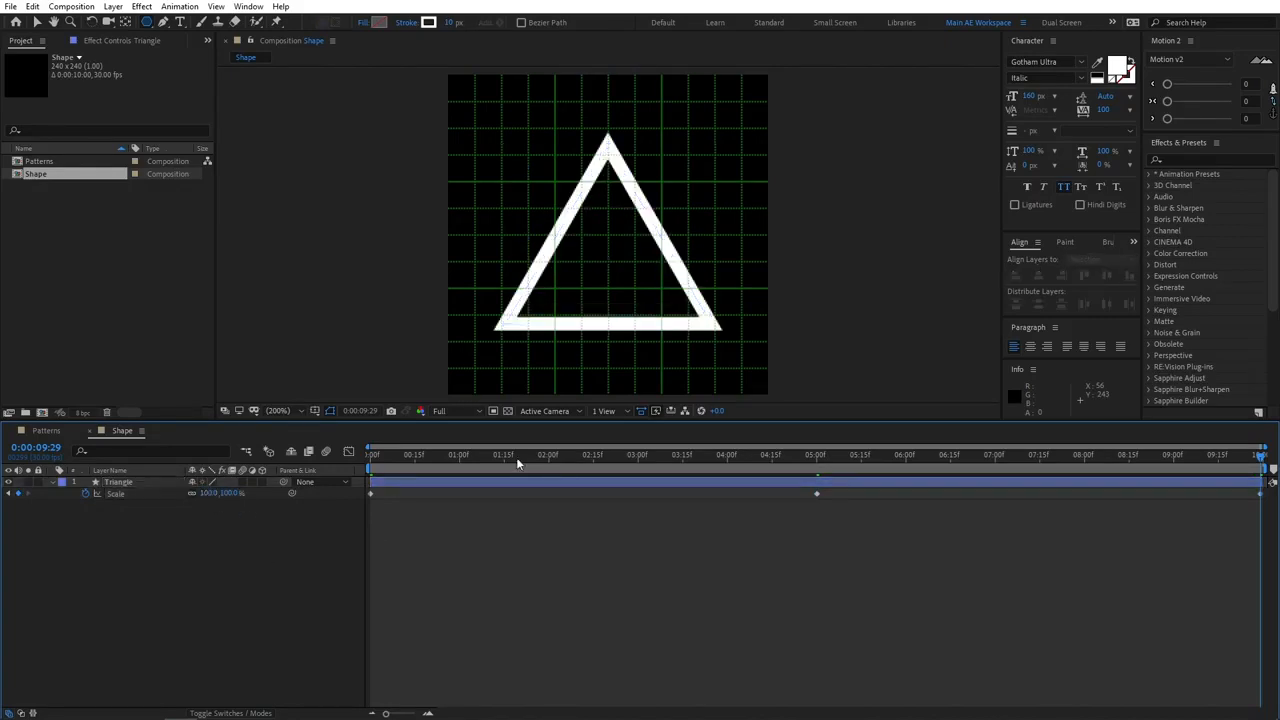
{"action": "left_click_drag", "start_coordinate": [516, 457], "coordinate": [950, 490]}
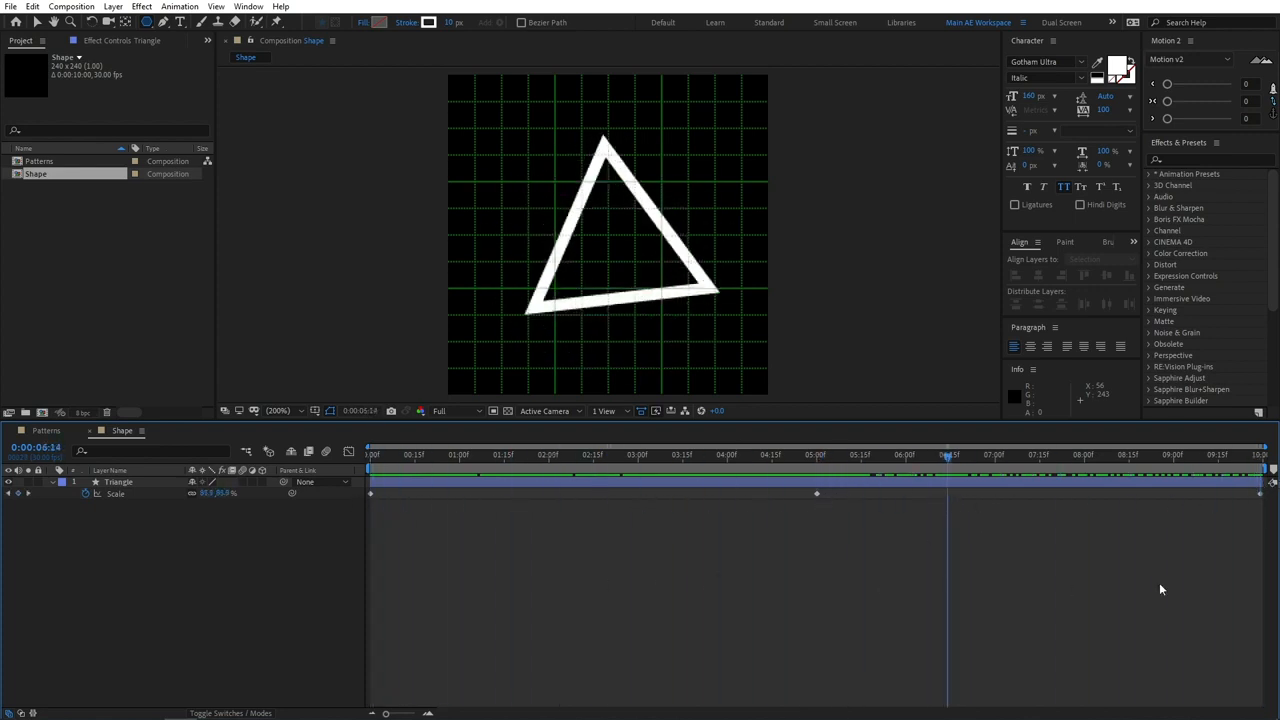
Apply Easy Ease to all three of the Triangle layer's Scale keyframes.
{"action": "left_click_drag", "start_coordinate": [1264, 543], "coordinate": [856, 505]}
{"action": "left_click_drag", "start_coordinate": [381, 536], "coordinate": [1258, 495]}
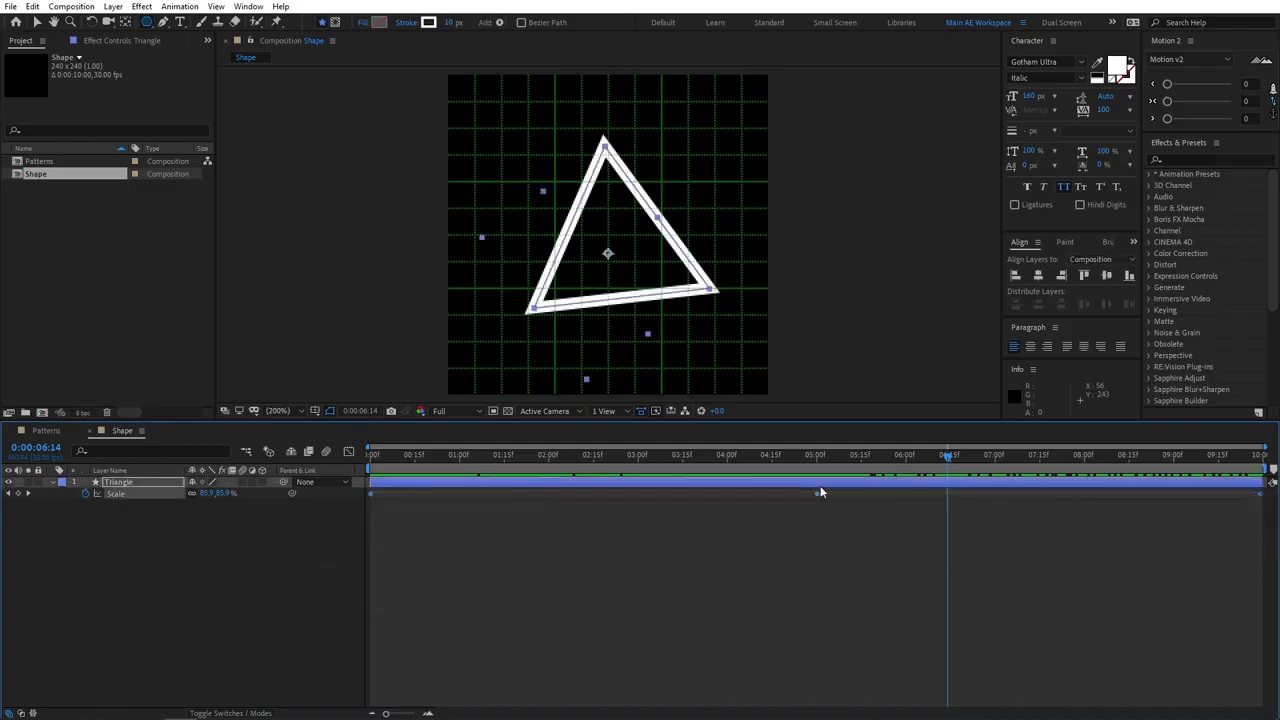
{"action": "key", "text": "F9"}
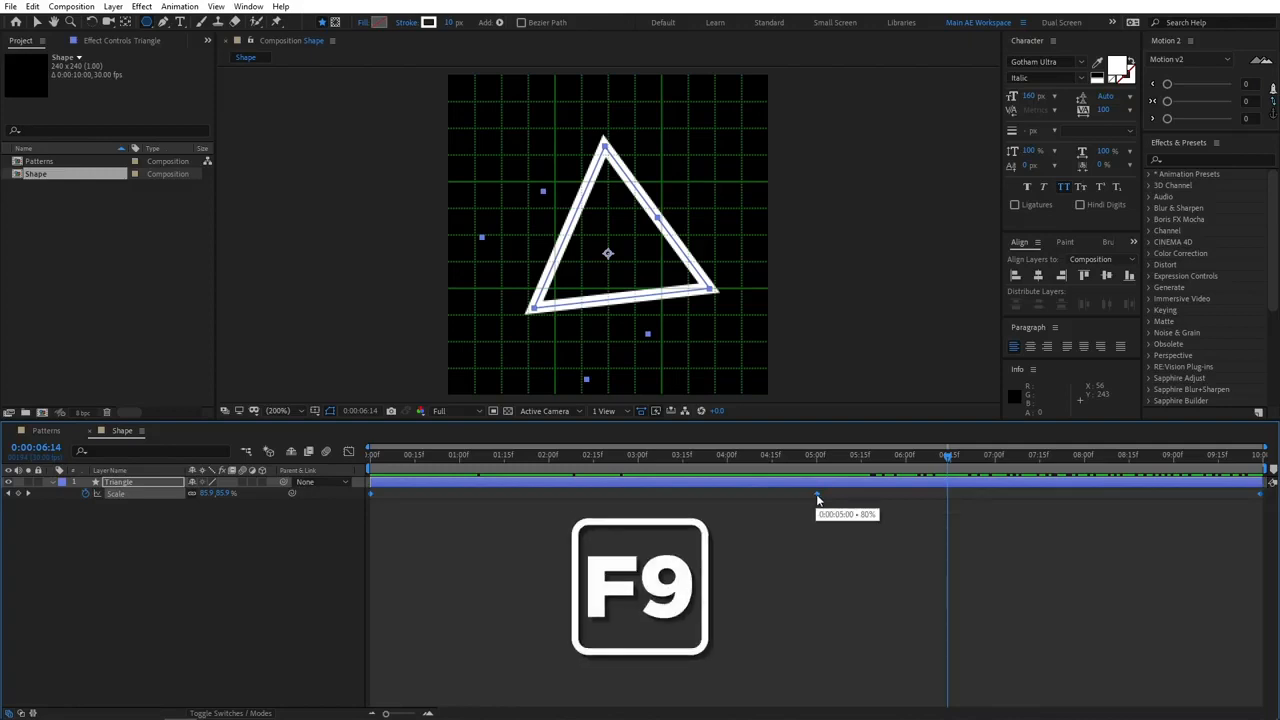
{"action": "right_click", "coordinate": [817, 499]}
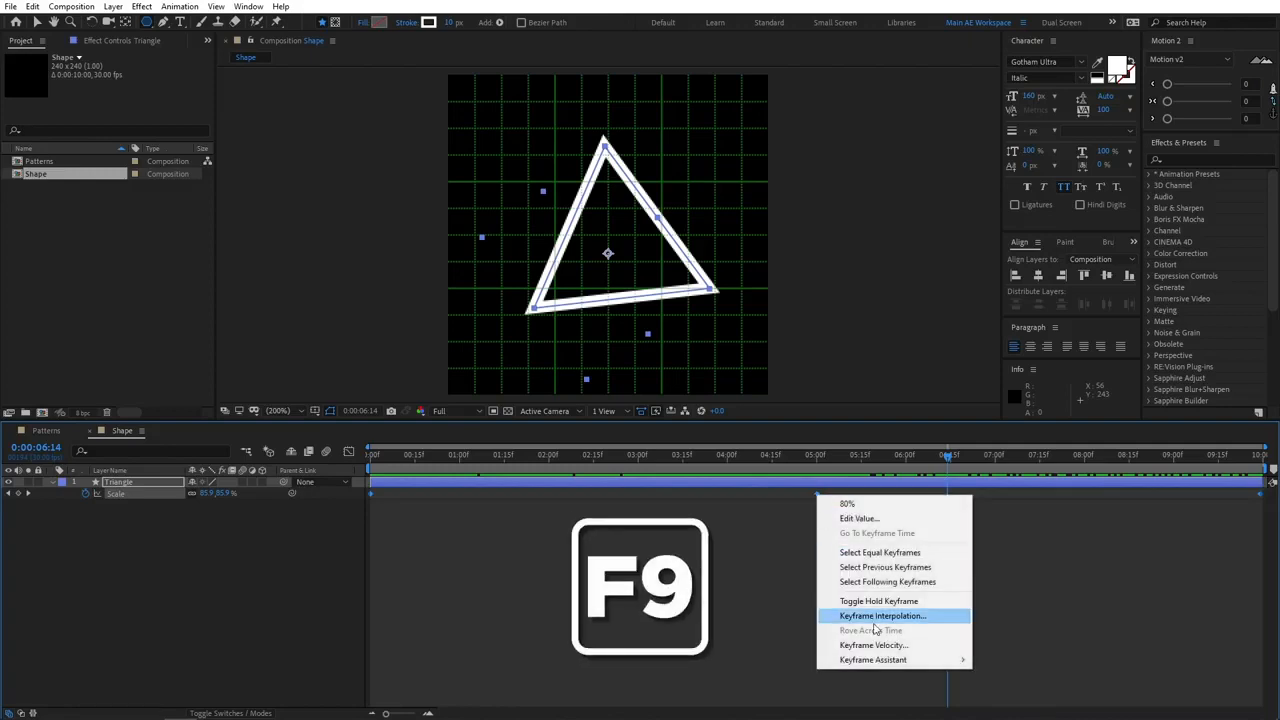
{"action": "mouse_move", "coordinate": [873, 662]}
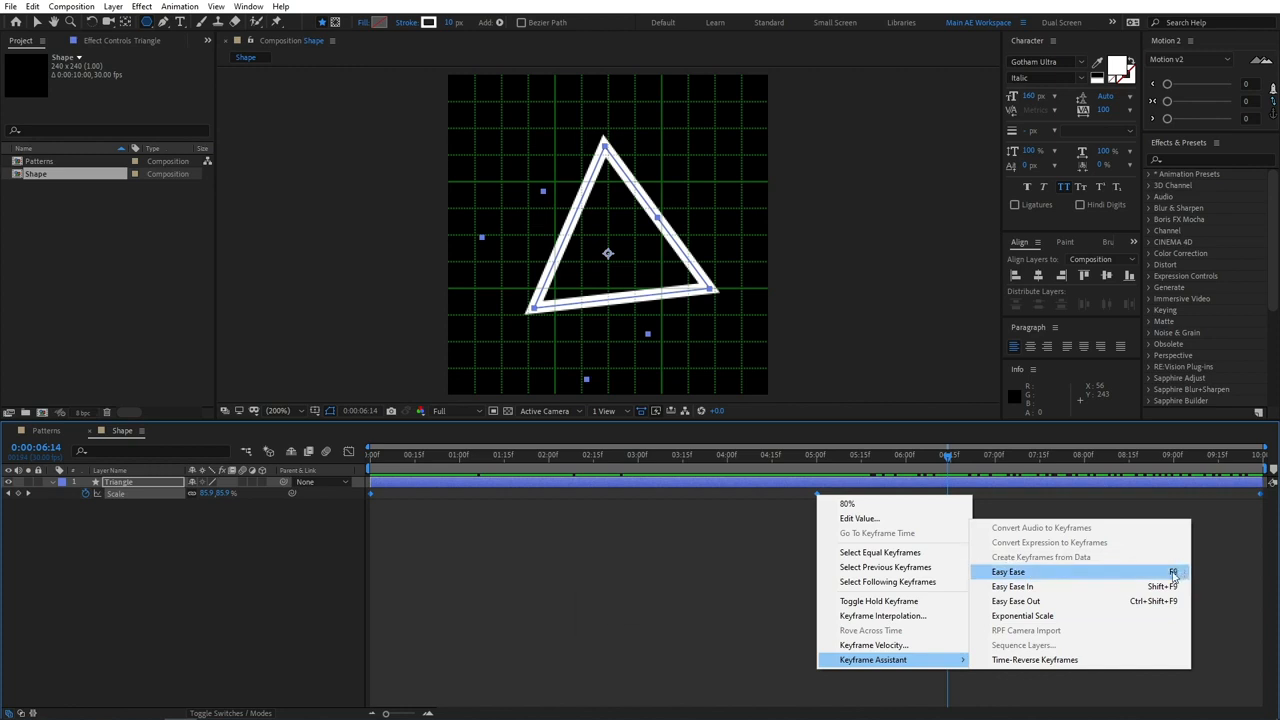
{"action": "left_click", "coordinate": [1173, 573]}
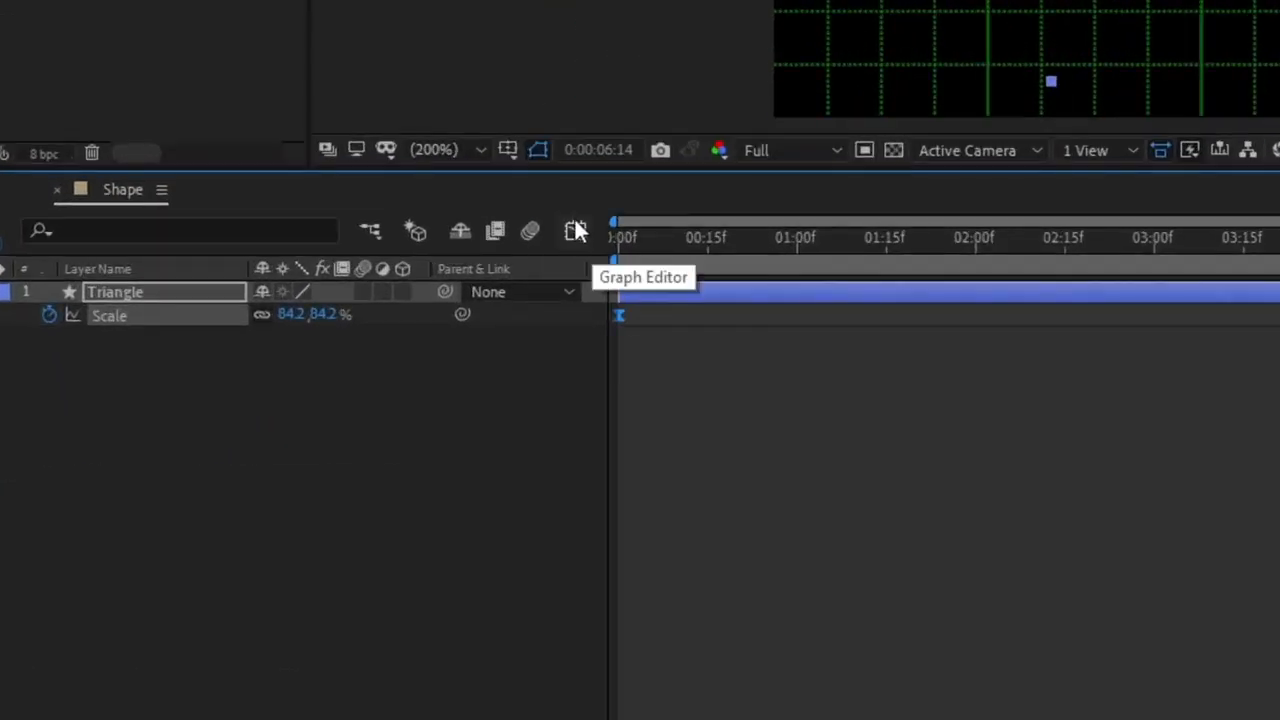
Open the Graph Editor for the Triangle's Scale and display its speed graph.
{"action": "left_click", "coordinate": [576, 230]}
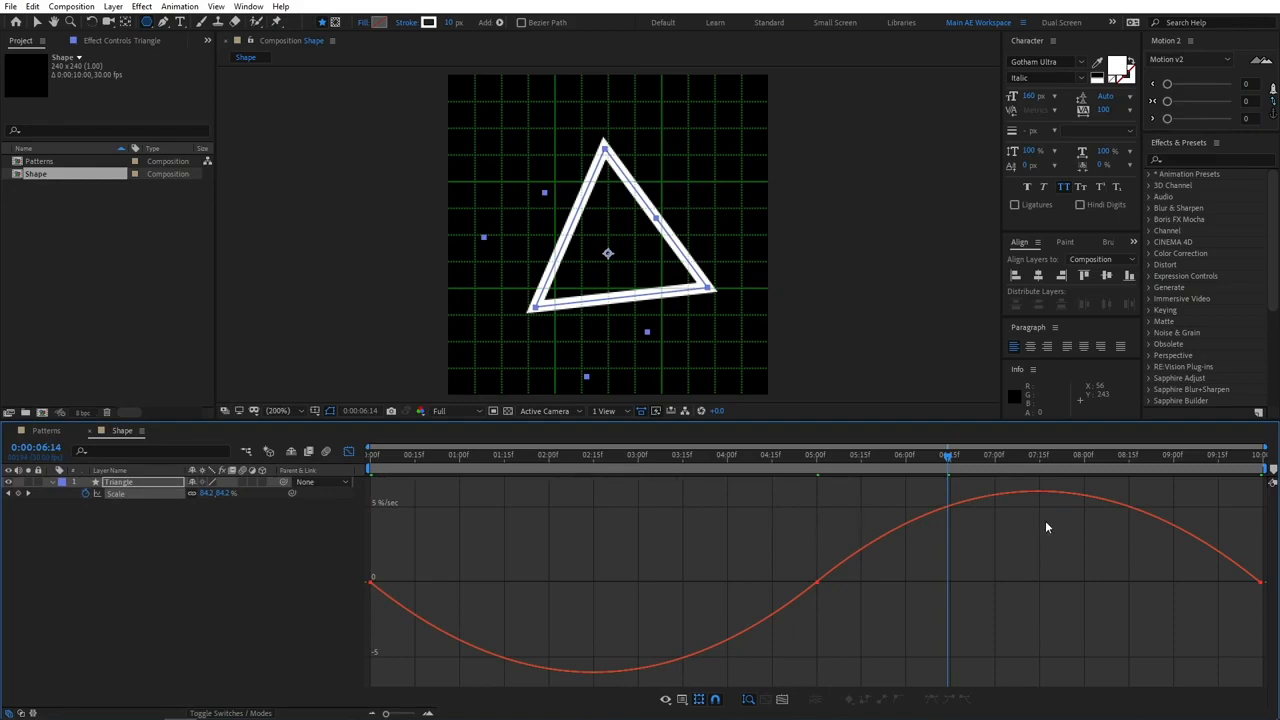
{"action": "right_click", "coordinate": [593, 540]}
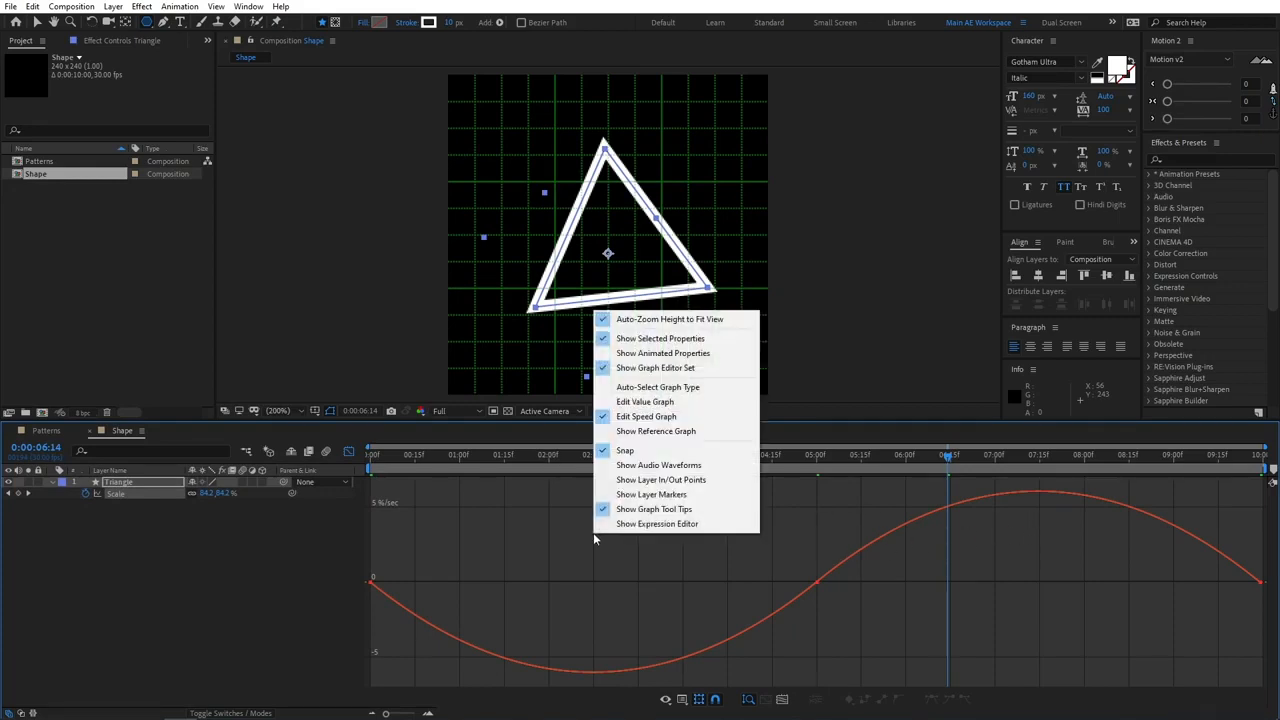
{"action": "left_click", "coordinate": [598, 544]}
{"action": "right_click", "coordinate": [601, 546]}
{"action": "left_click", "coordinate": [542, 530]}
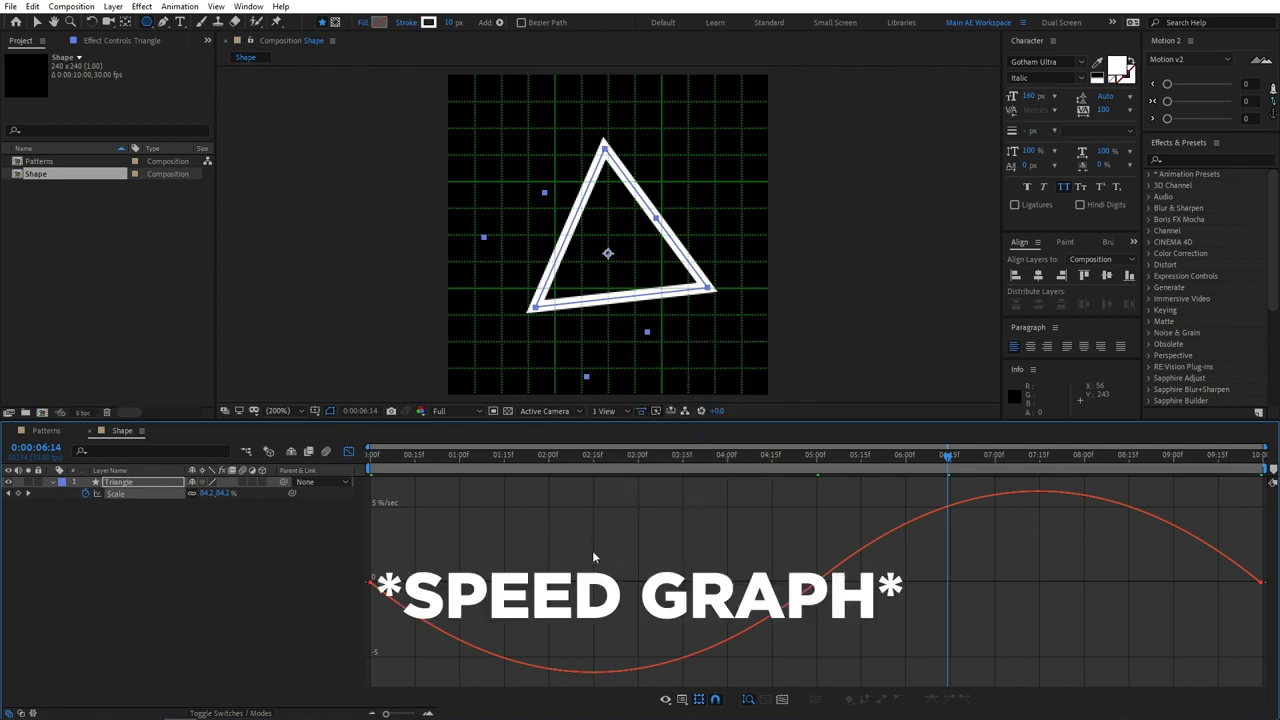
{"action": "right_click", "coordinate": [595, 556]}
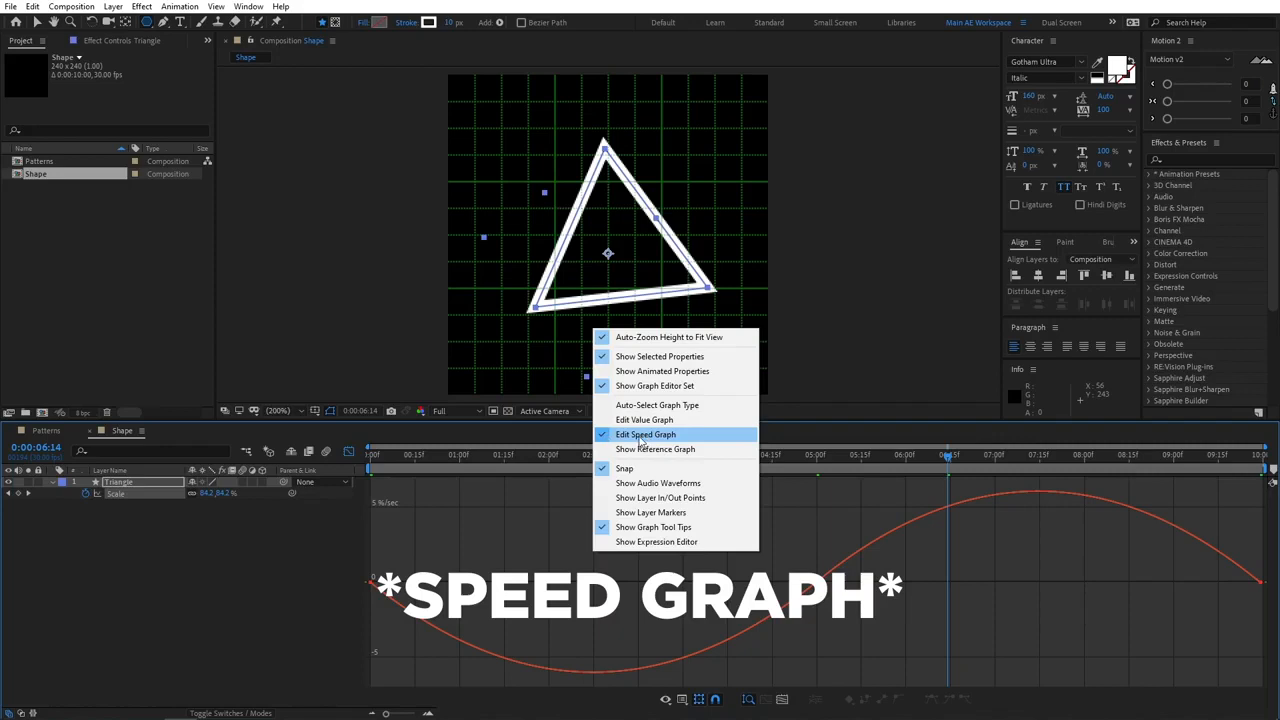
{"action": "left_click", "coordinate": [641, 438]}
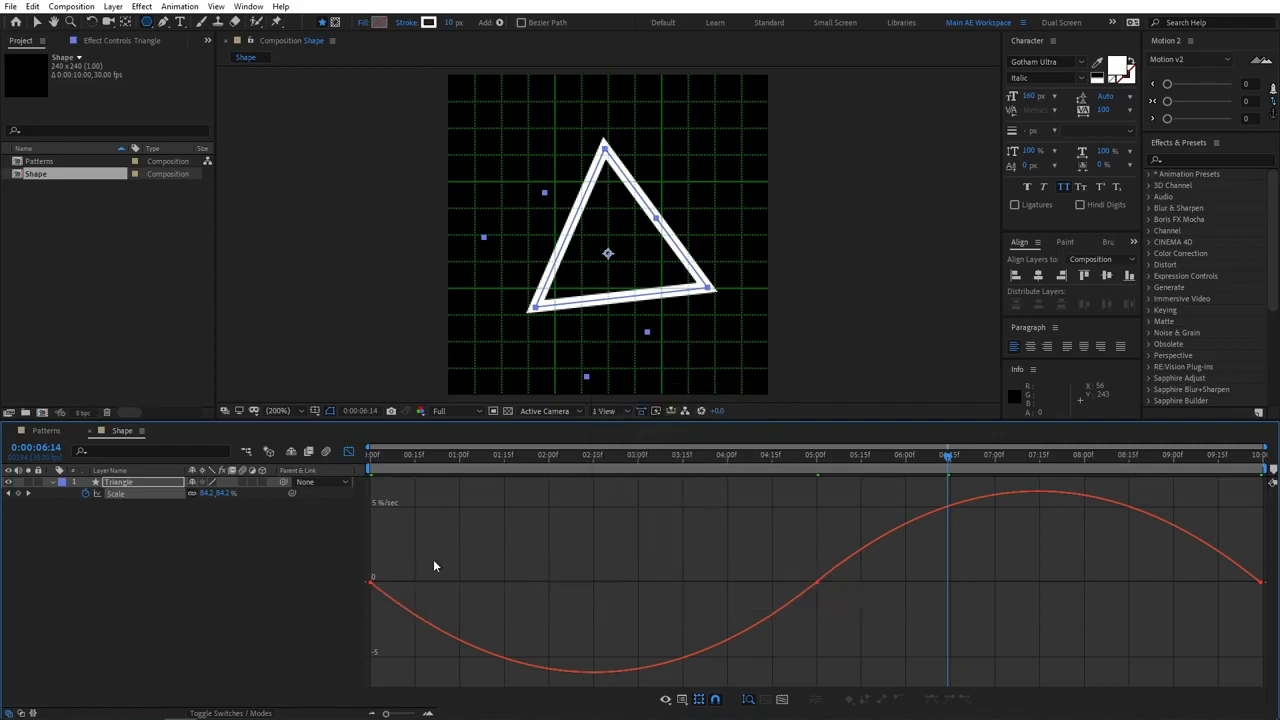
Lengthen the speed handles between the first and middle Scale keyframes to form a sharp dip around 02:15f.
{"action": "left_click_drag", "start_coordinate": [433, 559], "coordinate": [350, 606]}
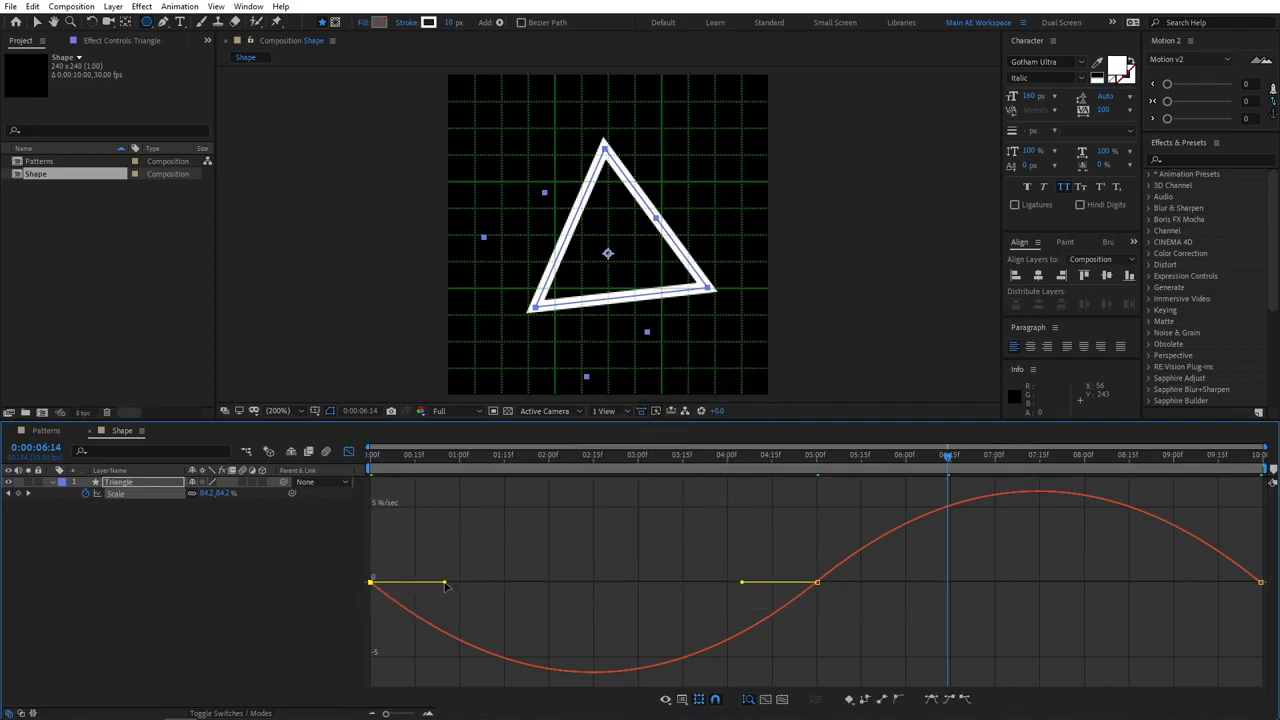
{"action": "left_click_drag", "start_coordinate": [446, 586], "coordinate": [548, 588]}
{"action": "left_click_drag", "start_coordinate": [868, 521], "coordinate": [638, 558]}
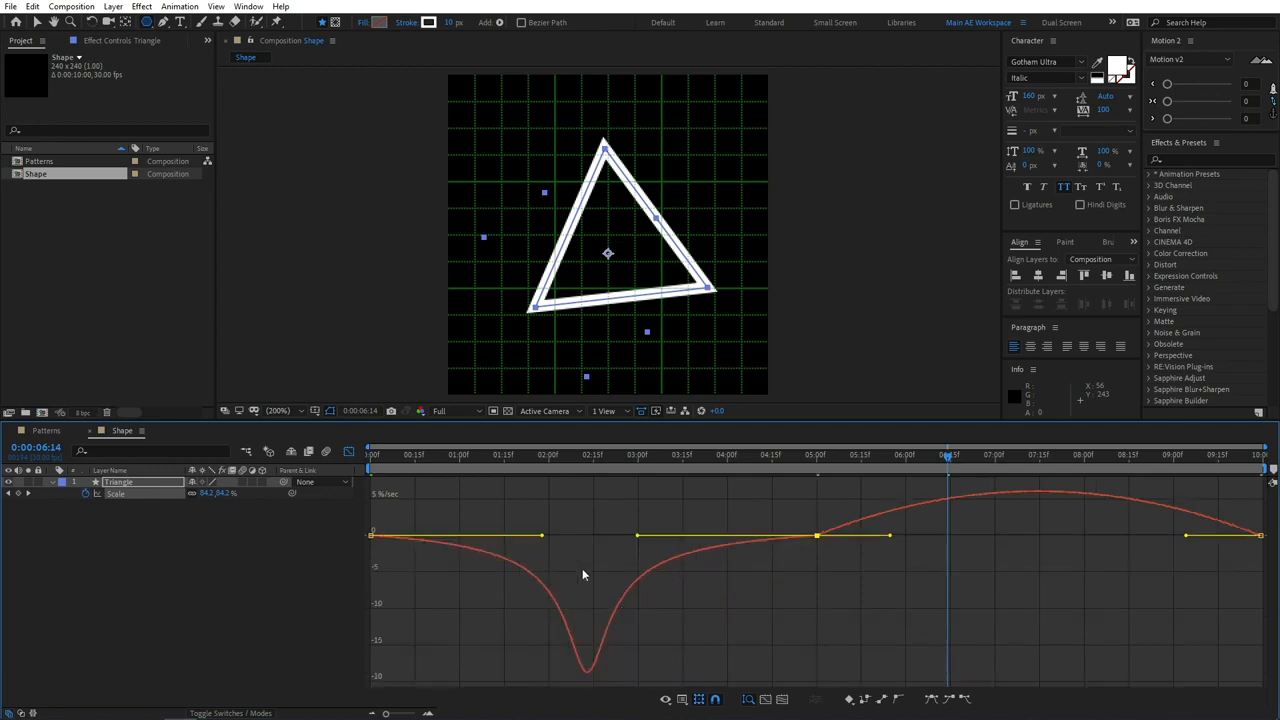
Lengthen the speed handles between the middle and last Scale keyframes to form a sharp peak between 07:15f and 08:00f.
{"action": "left_click", "coordinate": [862, 544]}
{"action": "left_click", "coordinate": [814, 537]}
{"action": "left_click_drag", "start_coordinate": [891, 538], "coordinate": [1012, 540]}
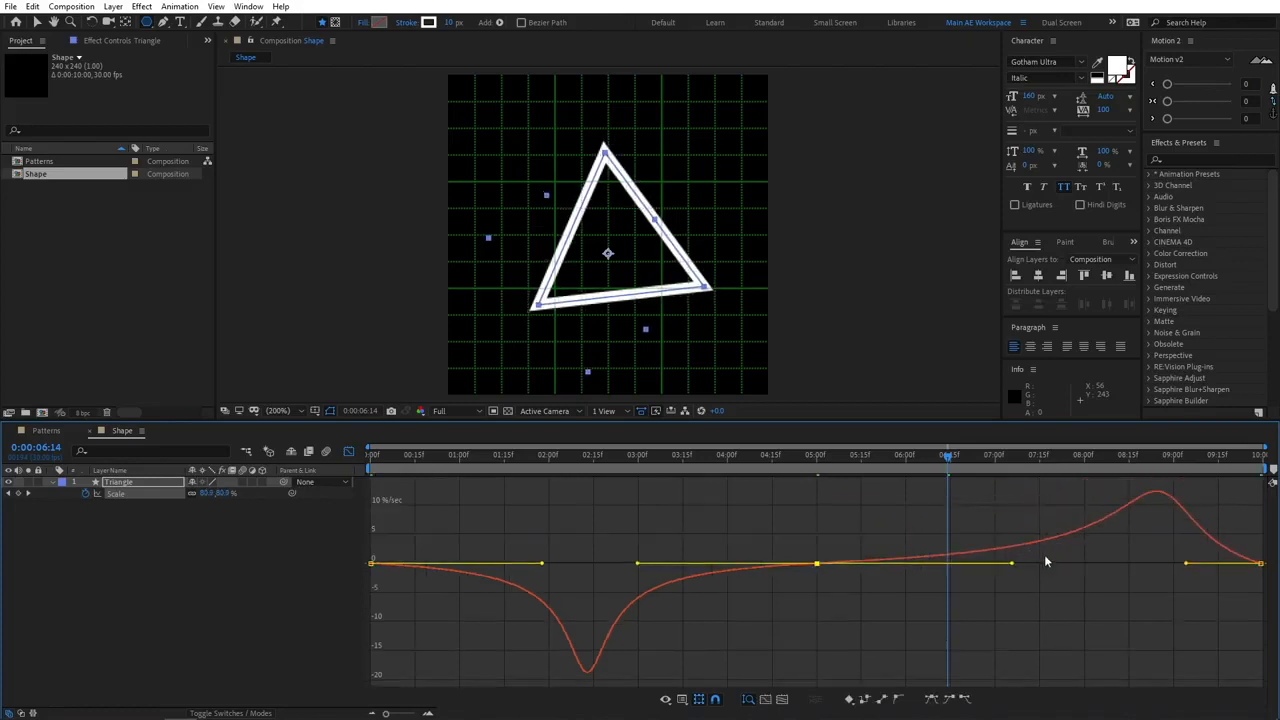
{"action": "left_click_drag", "start_coordinate": [1180, 553], "coordinate": [1270, 585]}
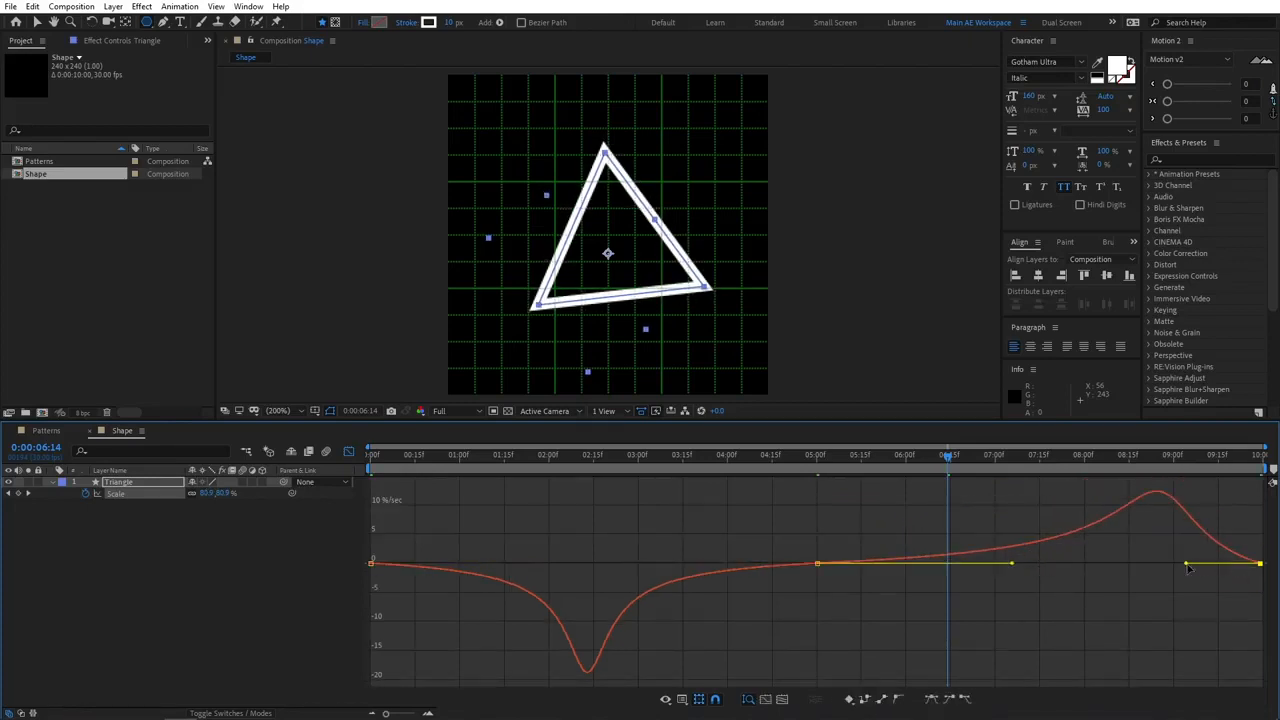
{"action": "left_click_drag", "start_coordinate": [1186, 564], "coordinate": [1094, 563]}
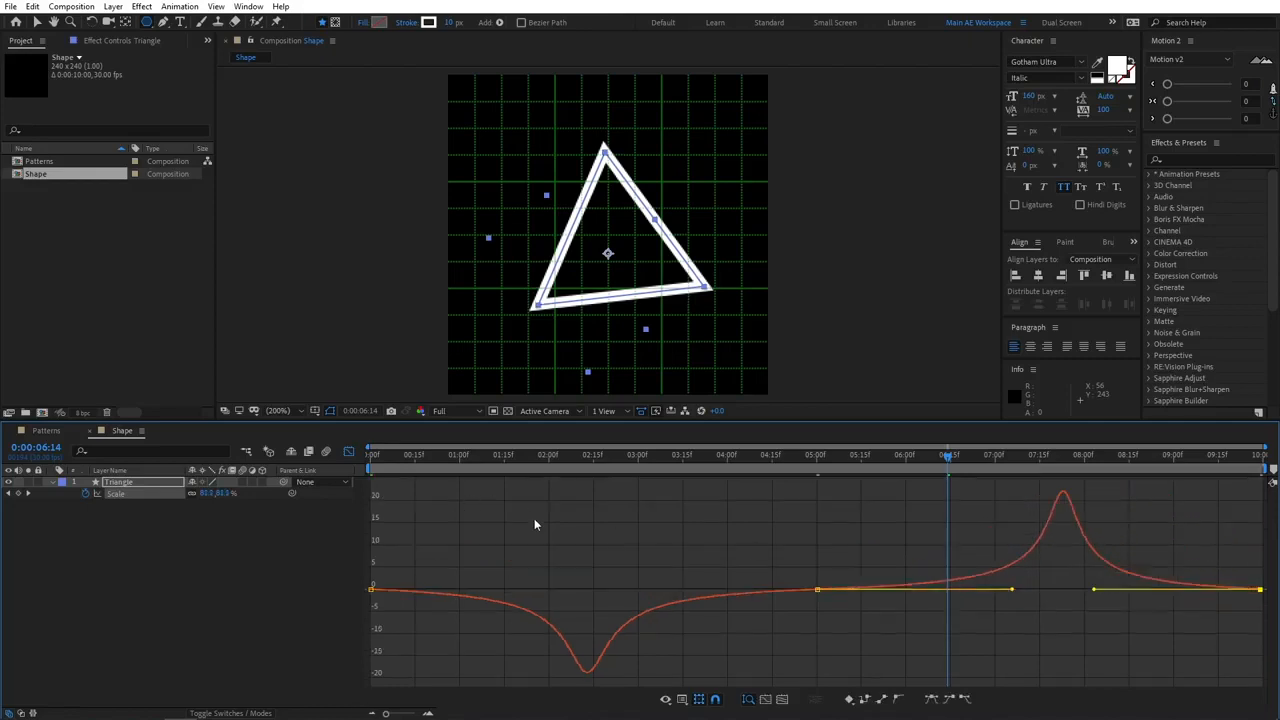
Close the Graph Editor and preview the triangle's rotation and scale animation from the first frame.
{"action": "left_click", "coordinate": [348, 452]}
{"action": "key", "text": "Home"}
{"action": "key", "text": "space"}
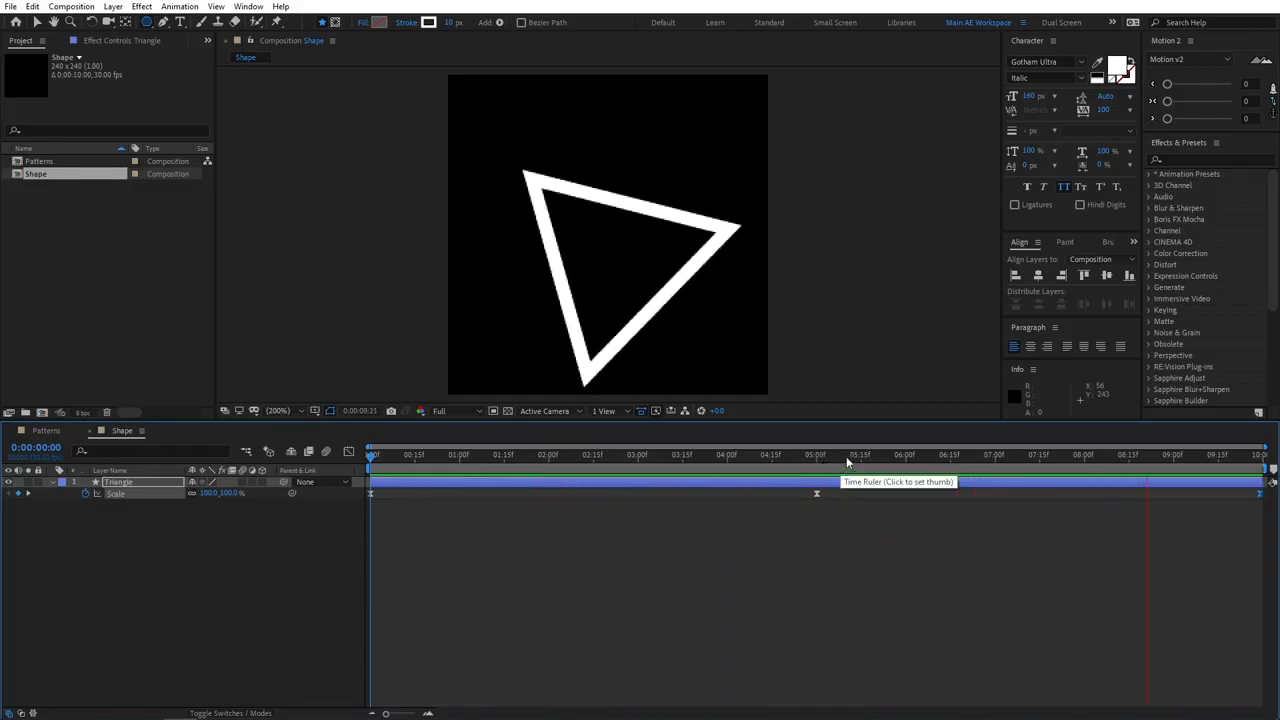
Scrub through the triangle's rotation and scale animation, return to the first frame and collapse the Triangle layer's properties.
{"action": "left_click_drag", "start_coordinate": [846, 456], "coordinate": [333, 472]}
{"action": "left_click", "coordinate": [501, 560]}
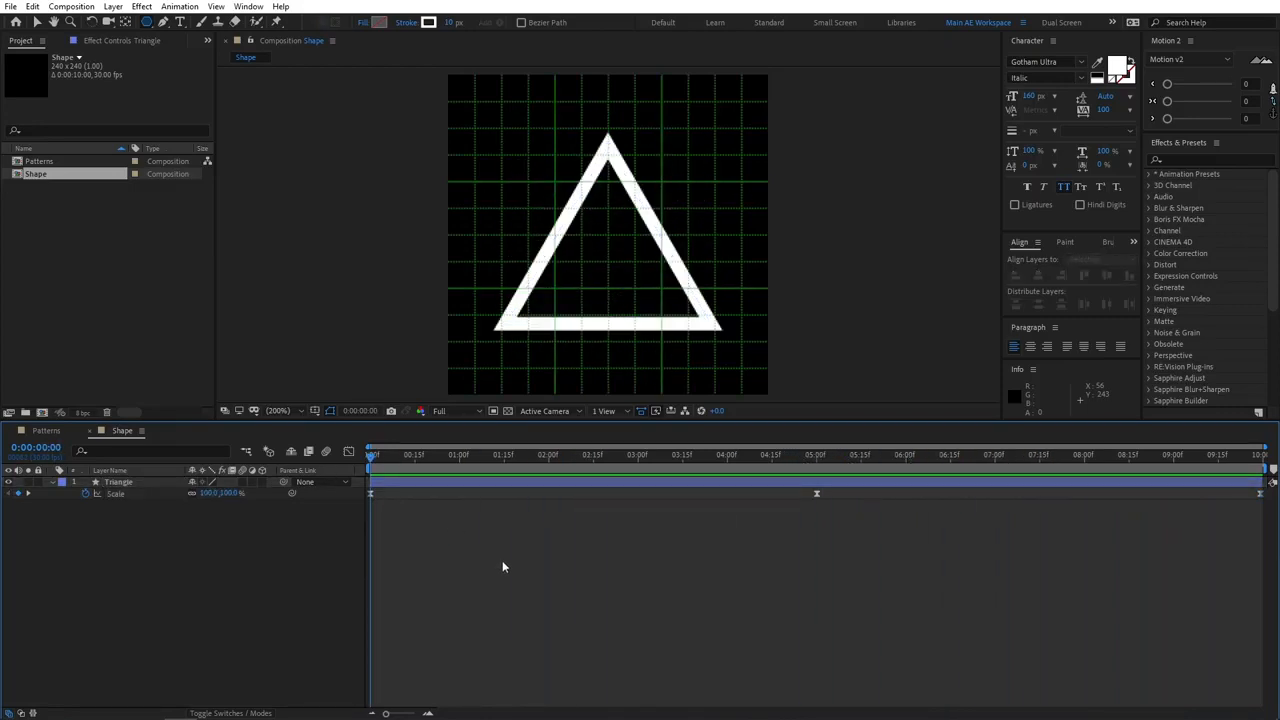
{"action": "left_click_drag", "start_coordinate": [436, 456], "coordinate": [781, 456]}
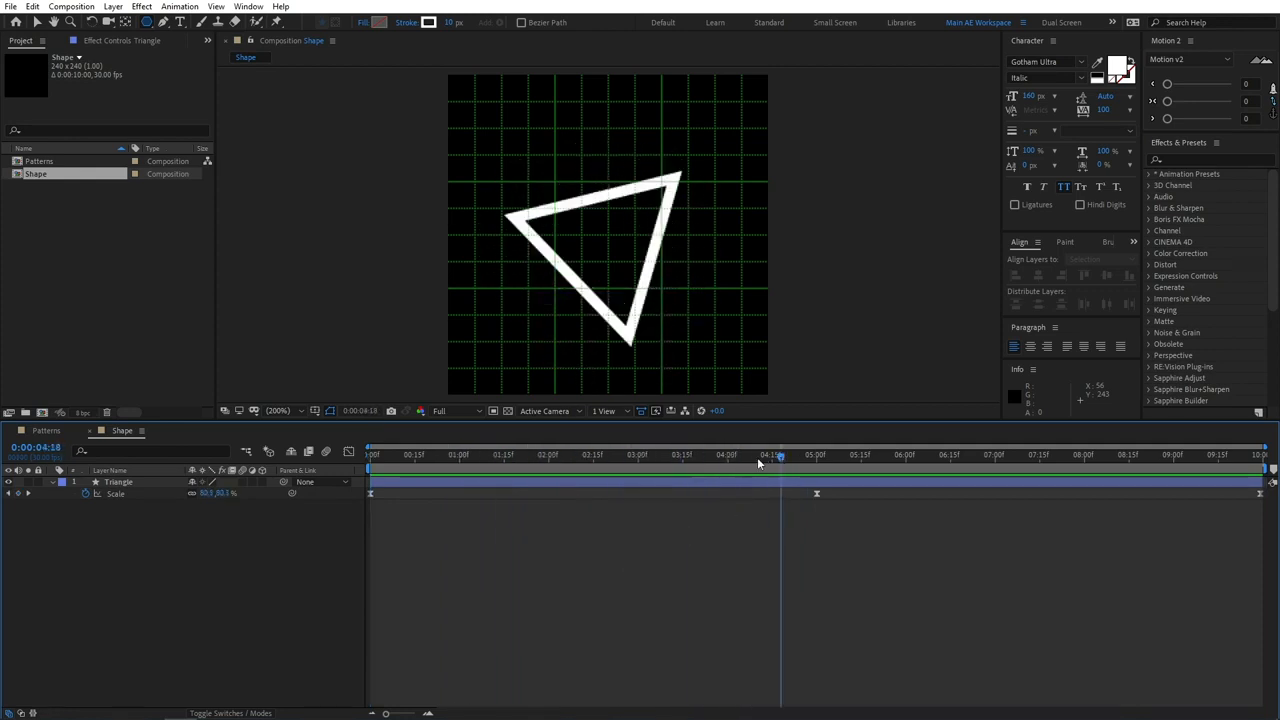
{"action": "left_click_drag", "start_coordinate": [680, 455], "coordinate": [427, 575]}
{"action": "left_click_drag", "start_coordinate": [395, 460], "coordinate": [288, 496]}
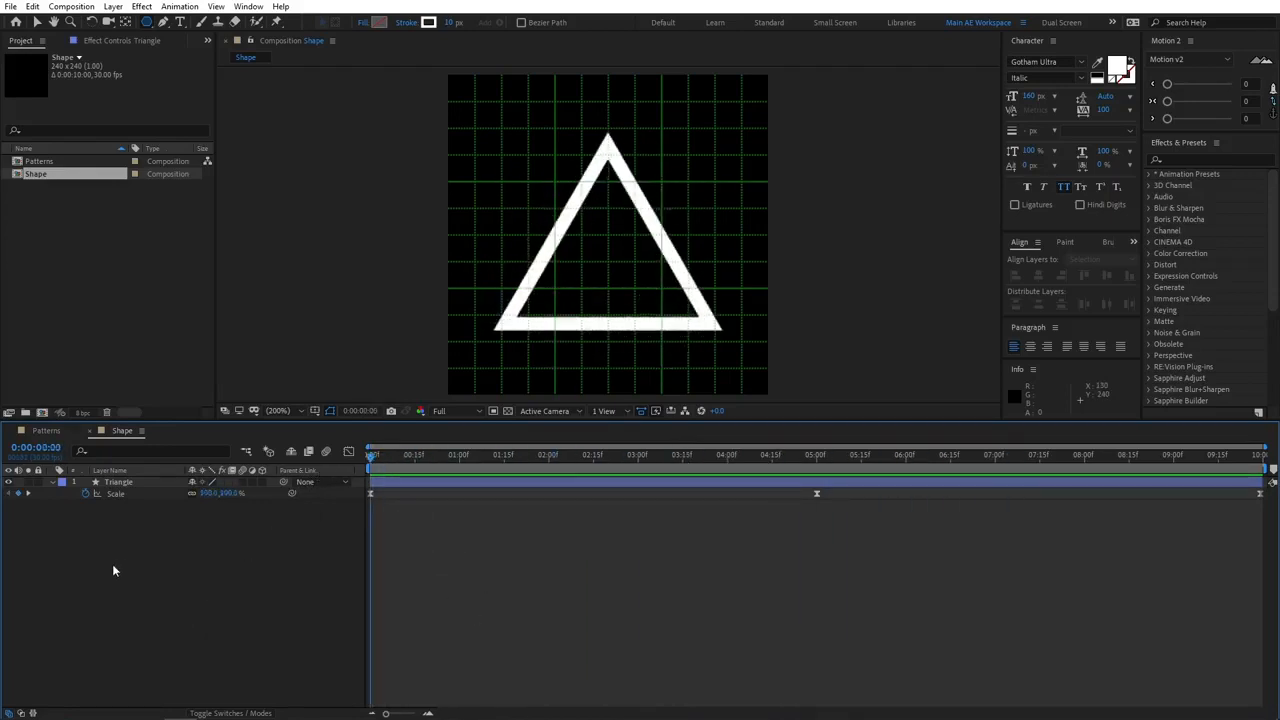
{"action": "left_click", "coordinate": [53, 482]}
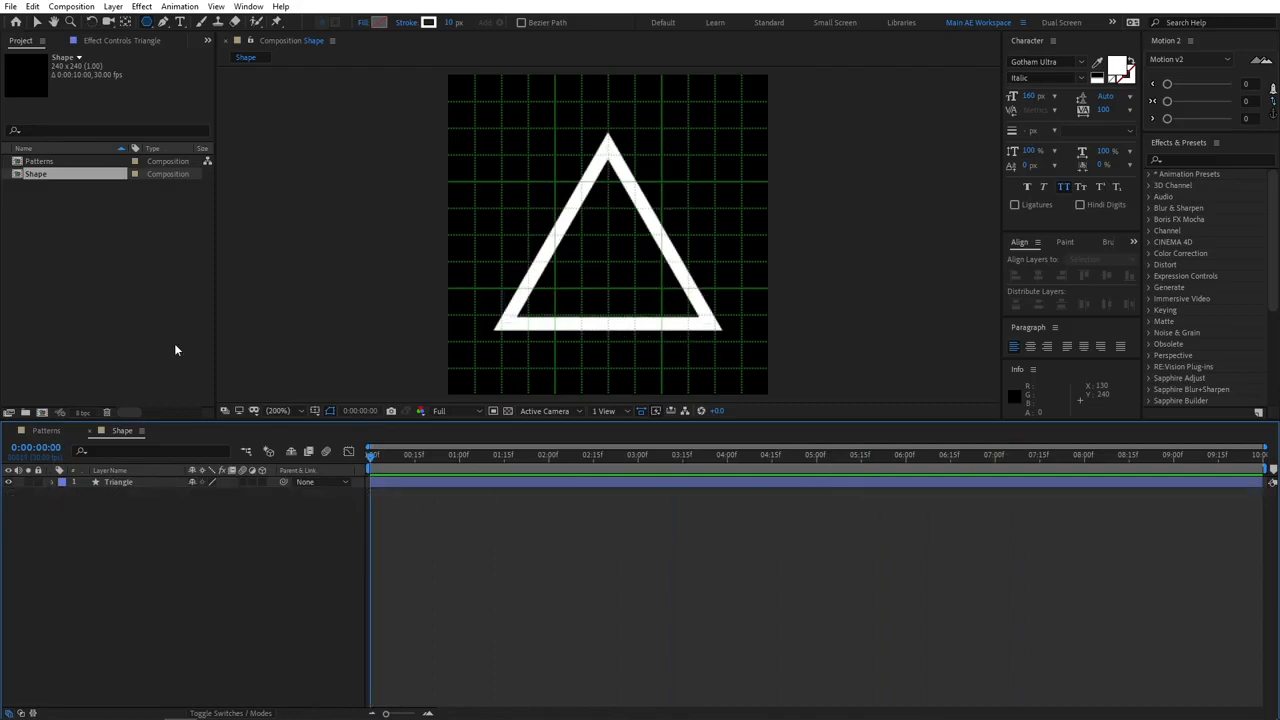
Open the Patterns composition, add the Shape composition to it as a layer and switch to the Selection tool.
{"action": "double_click", "coordinate": [39, 162]}
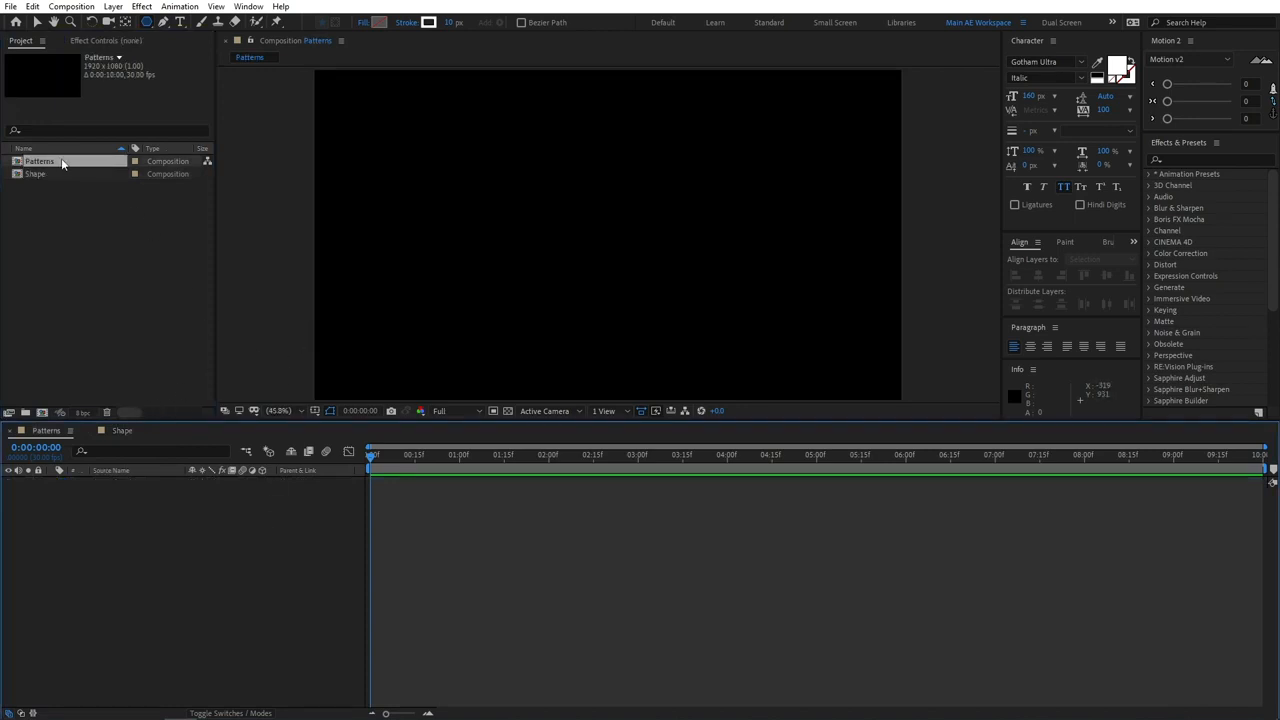
{"action": "left_click_drag", "start_coordinate": [37, 174], "coordinate": [67, 542]}
{"action": "left_click_drag", "start_coordinate": [63, 549], "coordinate": [62, 545]}
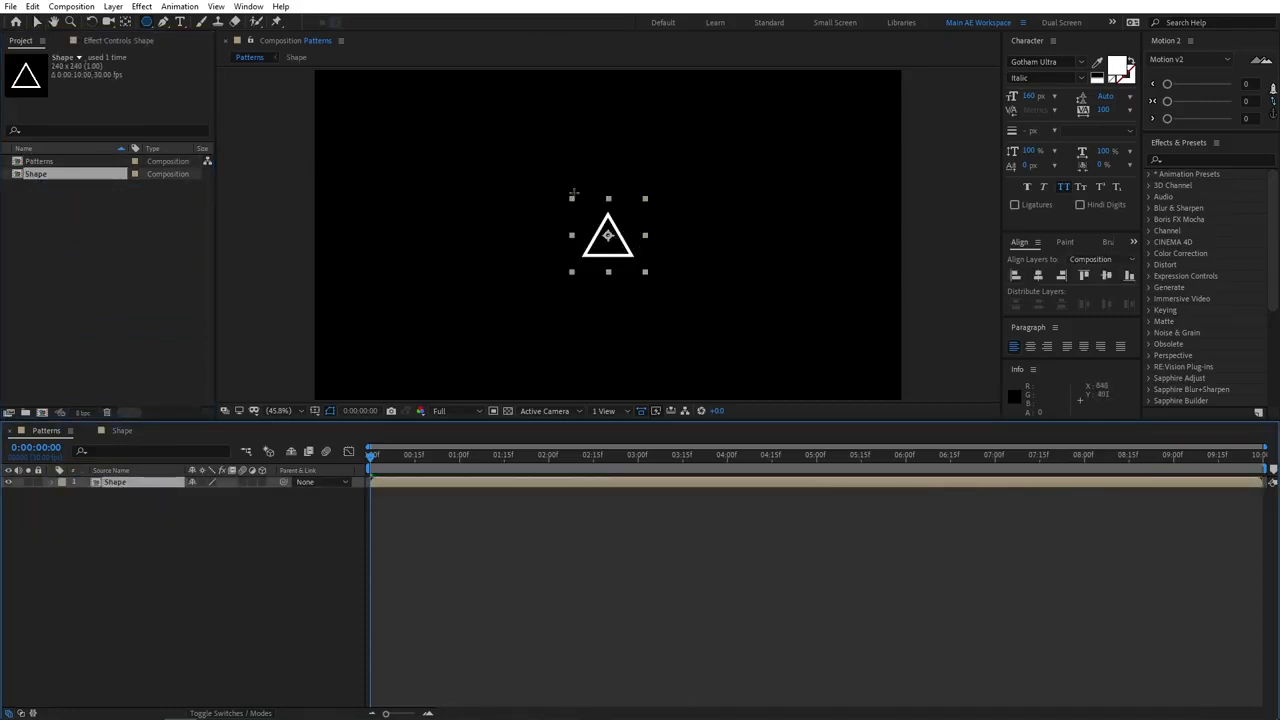
{"action": "left_click", "coordinate": [37, 24]}
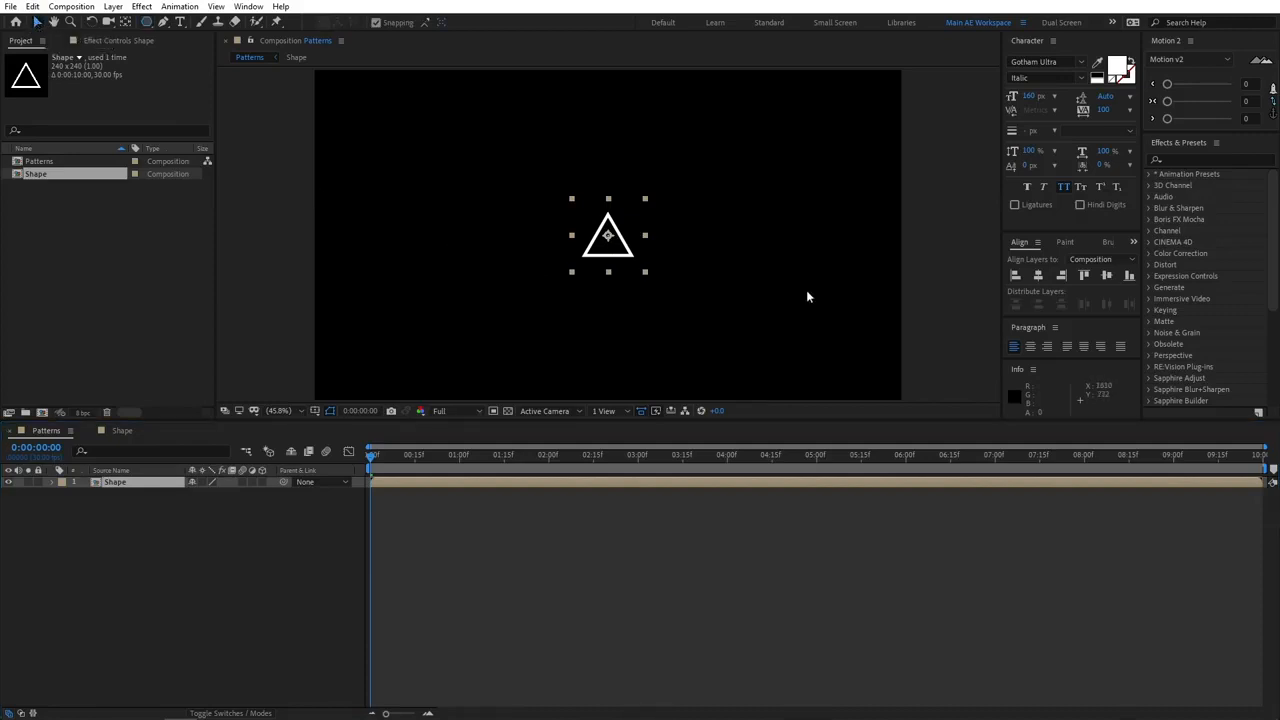
Set the Shape layer's Scale to 50% in the Patterns composition.
{"action": "left_click", "coordinate": [134, 543]}
{"action": "left_click", "coordinate": [141, 484]}
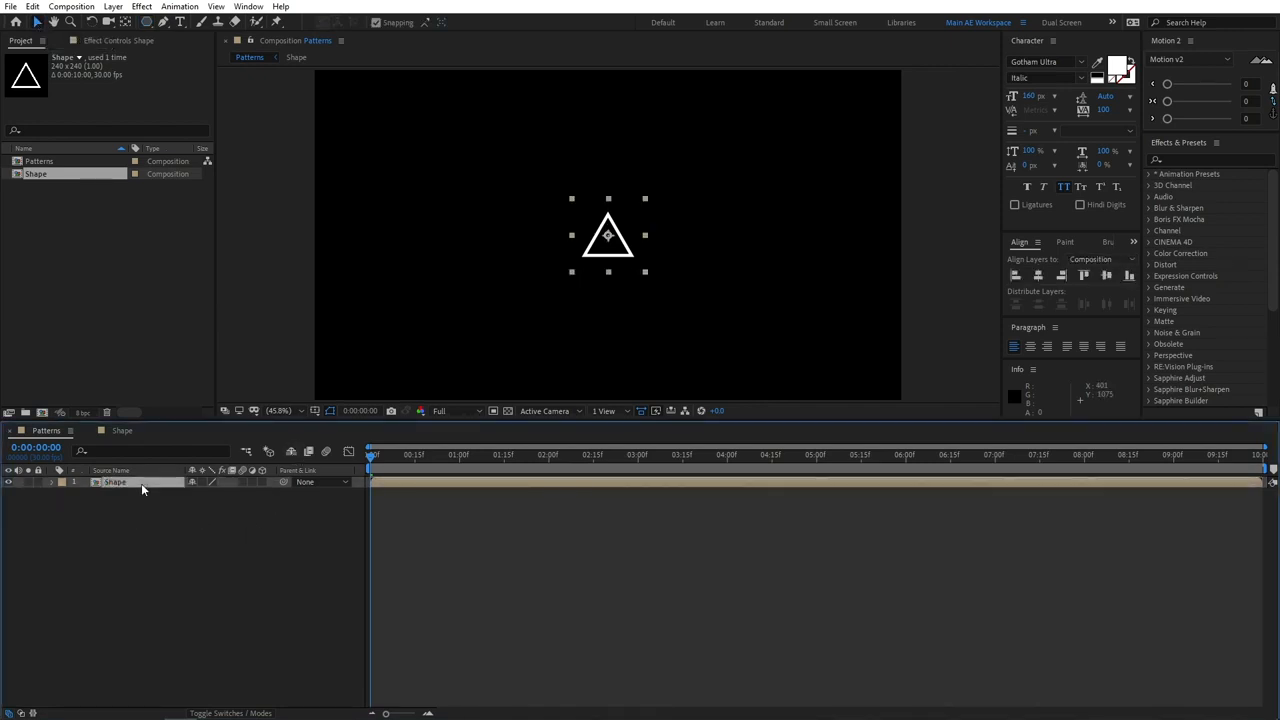
{"action": "key", "text": "s"}
{"action": "left_click", "coordinate": [208, 493]}
{"action": "type", "text": "50"}
{"action": "key", "text": "Return"}
{"action": "left_click", "coordinate": [272, 576]}
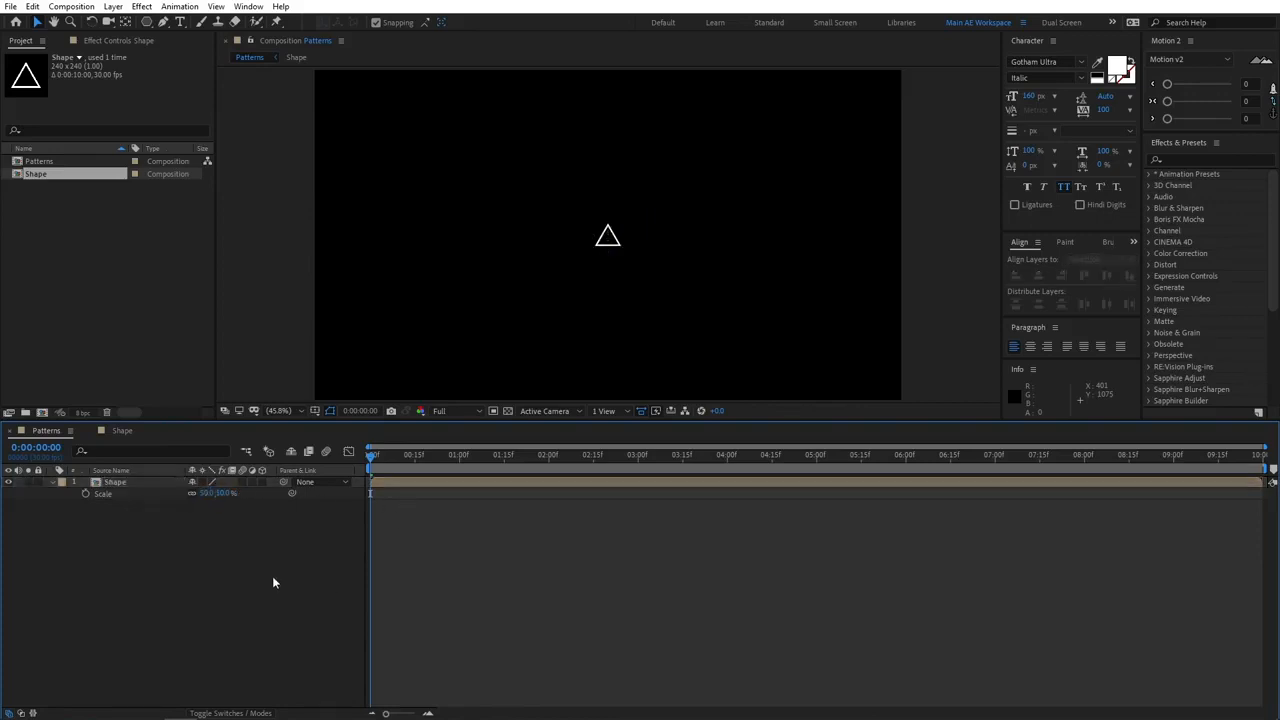
Search the effects for Repetile and apply CC RepeTile to the Shape layer.
{"action": "left_click", "coordinate": [1206, 160]}
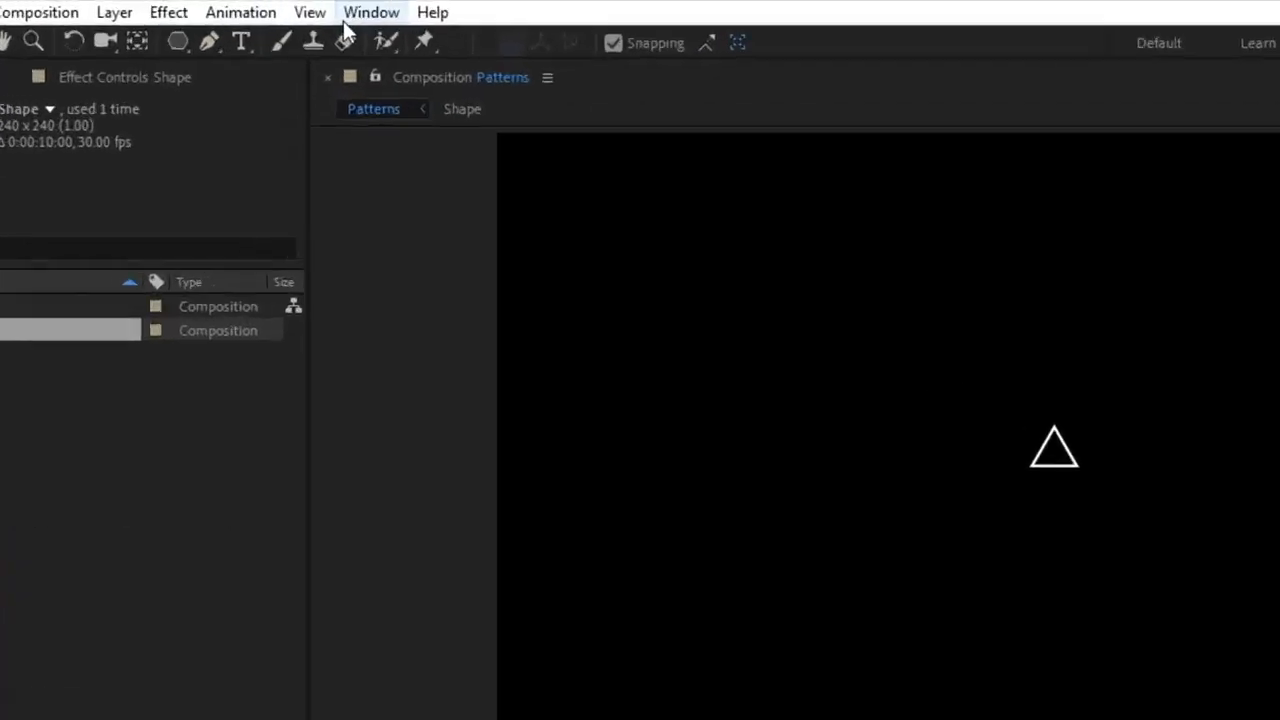
{"action": "left_click", "coordinate": [248, 7]}
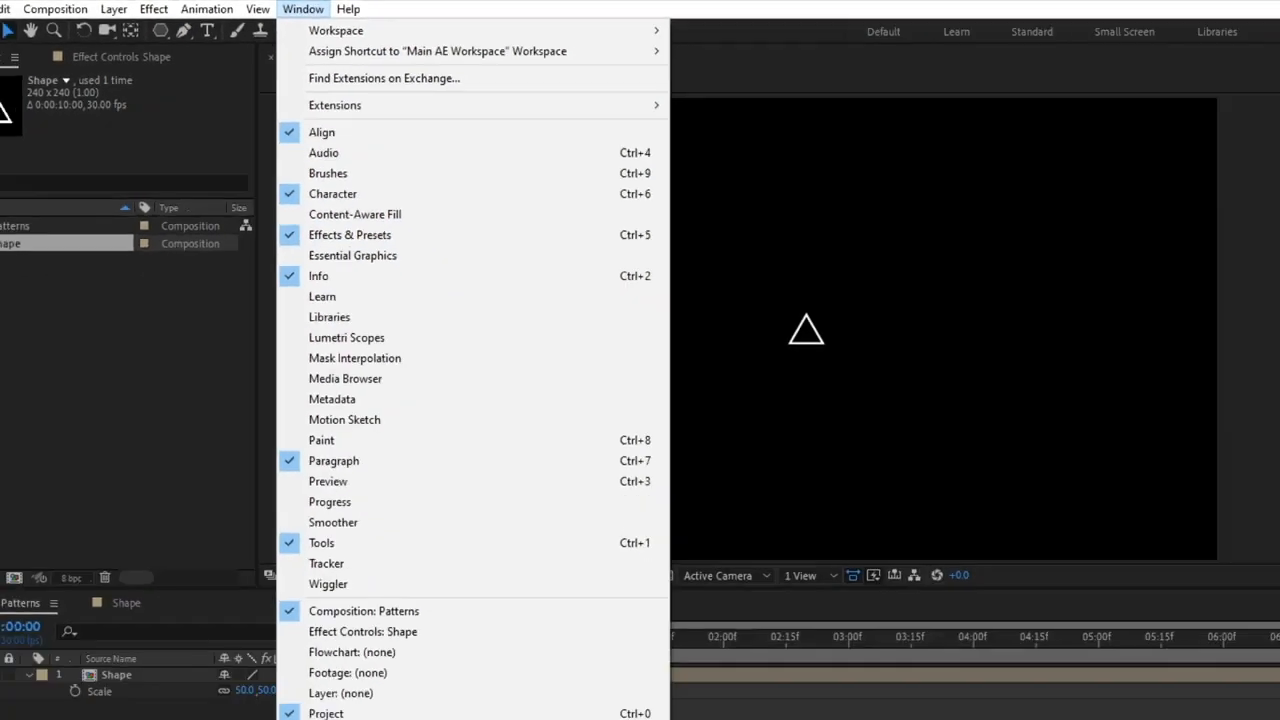
{"action": "left_click", "coordinate": [600, 336]}
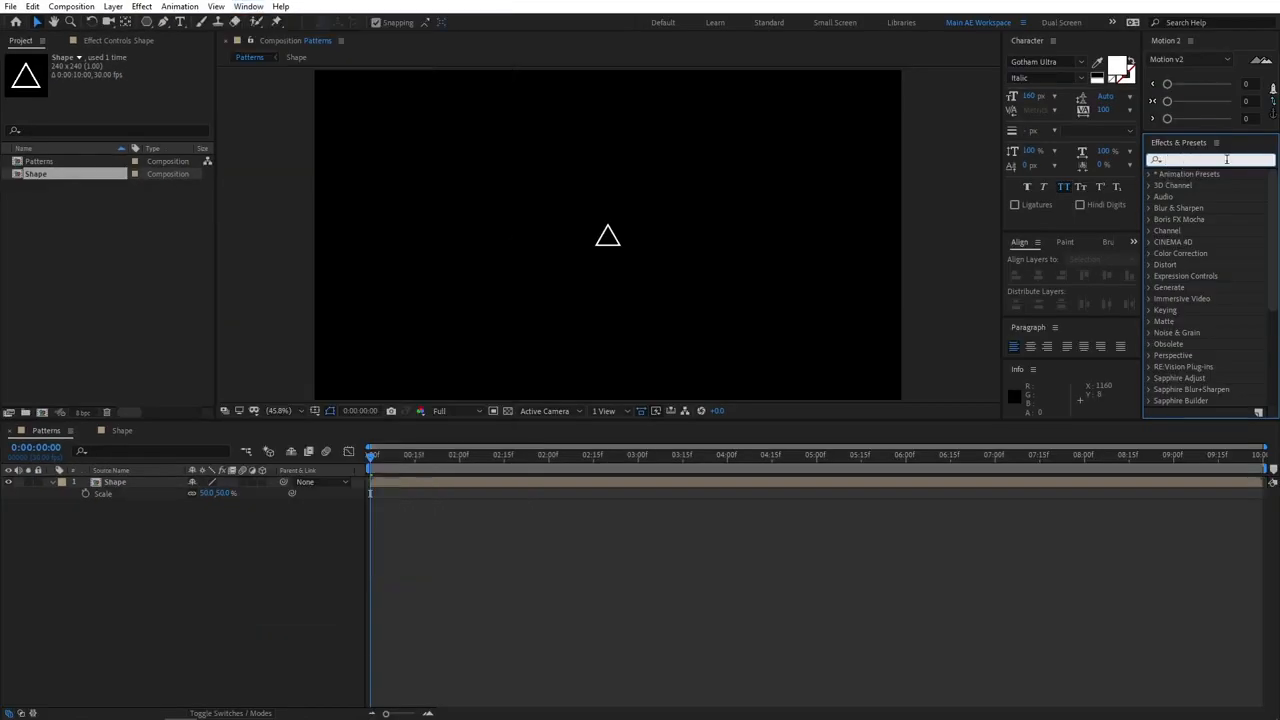
{"action": "type", "text": "Repetile"}
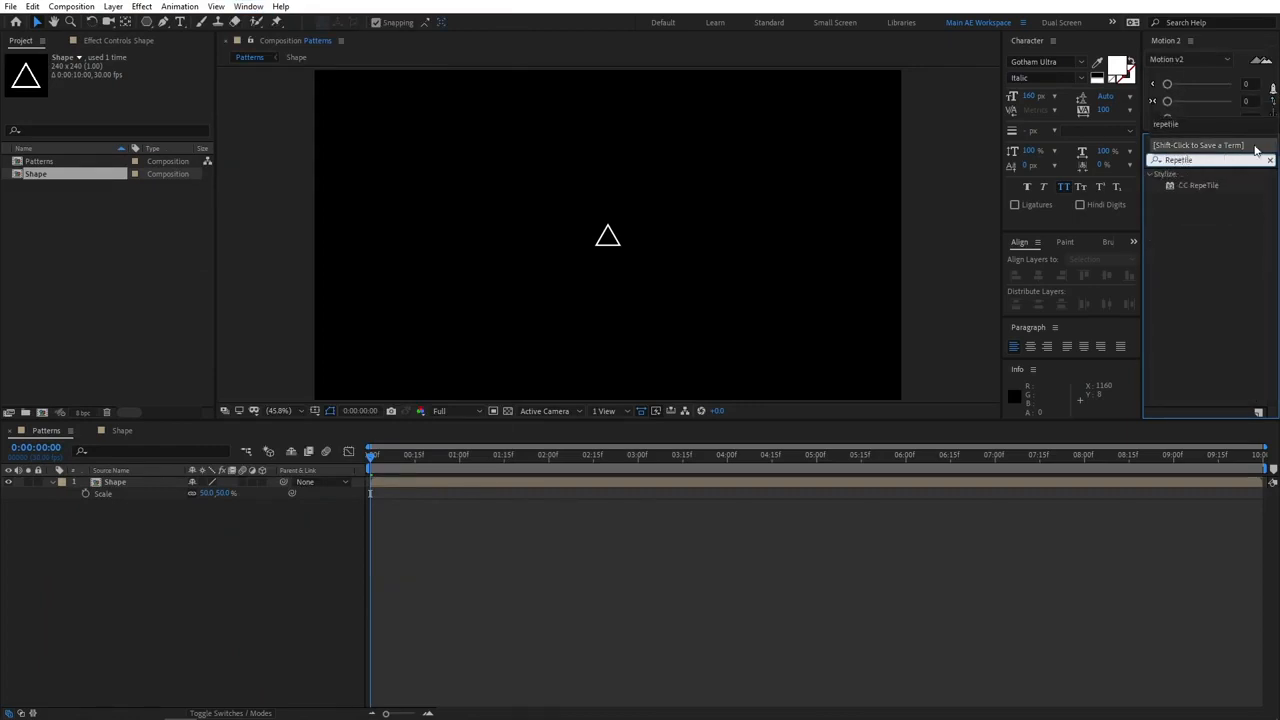
{"action": "left_click_drag", "start_coordinate": [1215, 194], "coordinate": [147, 482]}
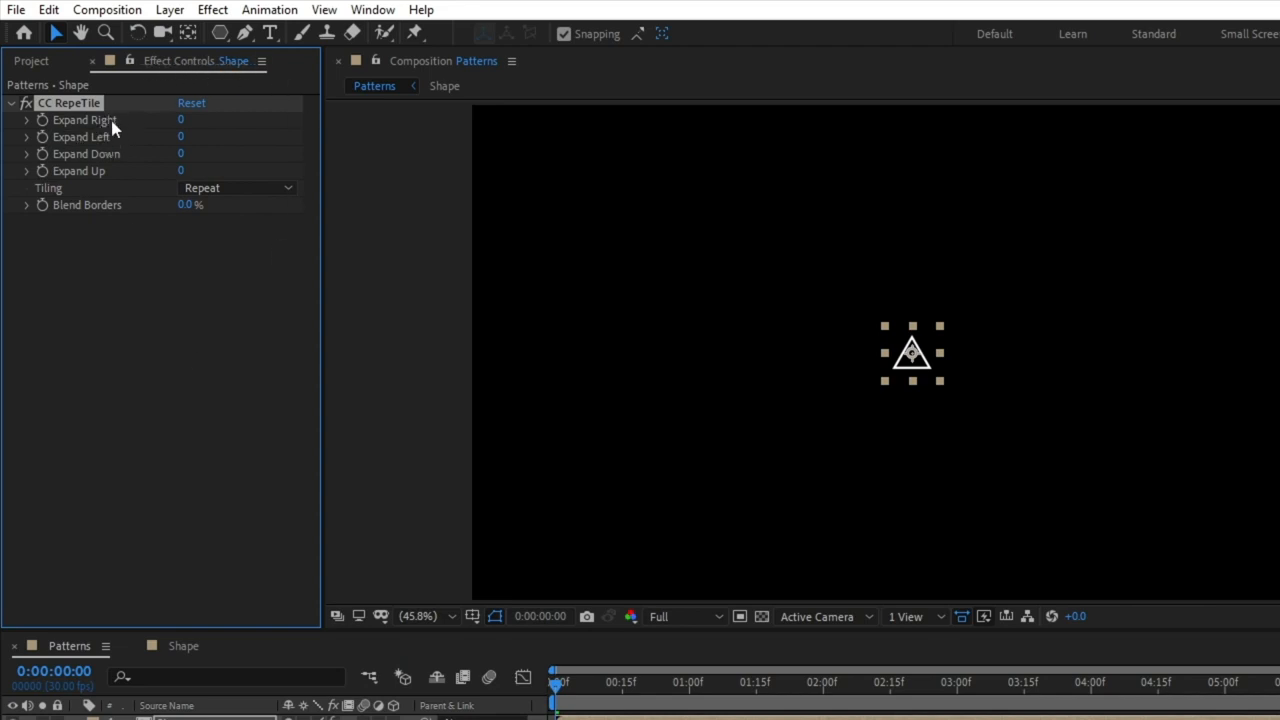
Set both Expand Right and Expand Left of CC RepeTile to 1657 to repeat the triangle across the frame's width.
{"action": "left_click", "coordinate": [126, 267]}
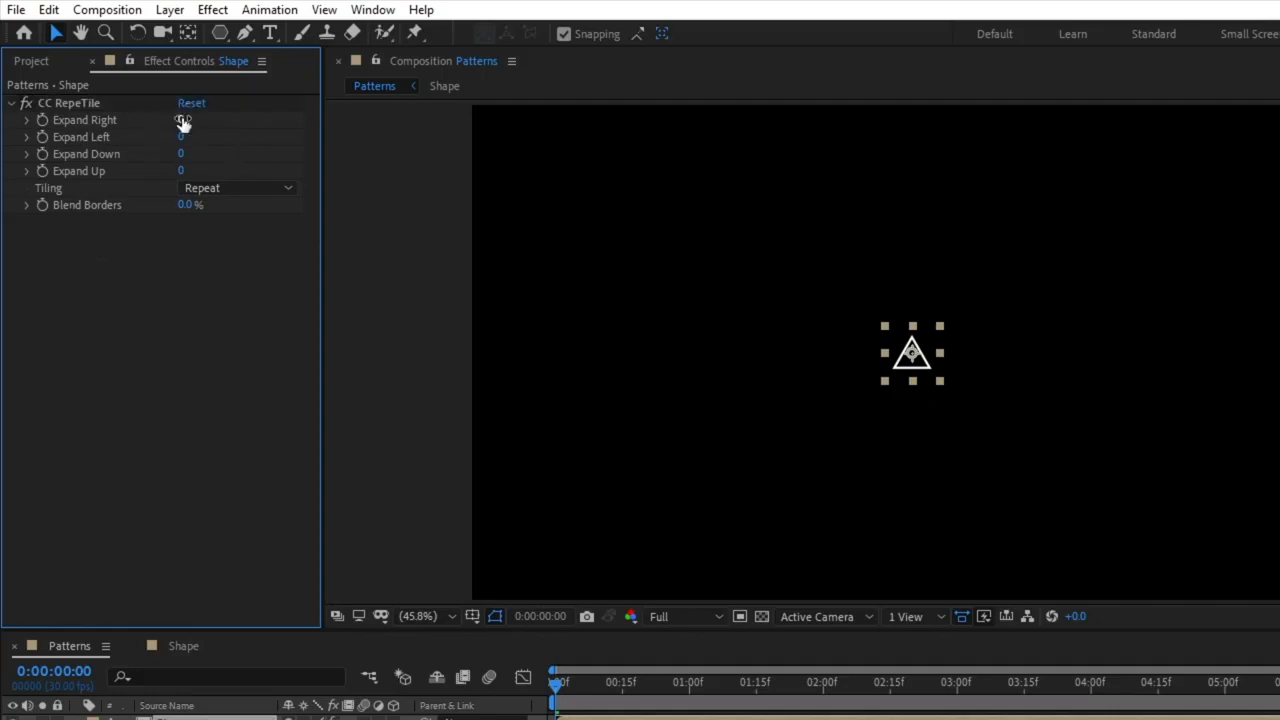
{"action": "left_click_drag", "start_coordinate": [183, 121], "coordinate": [1279, 155]}
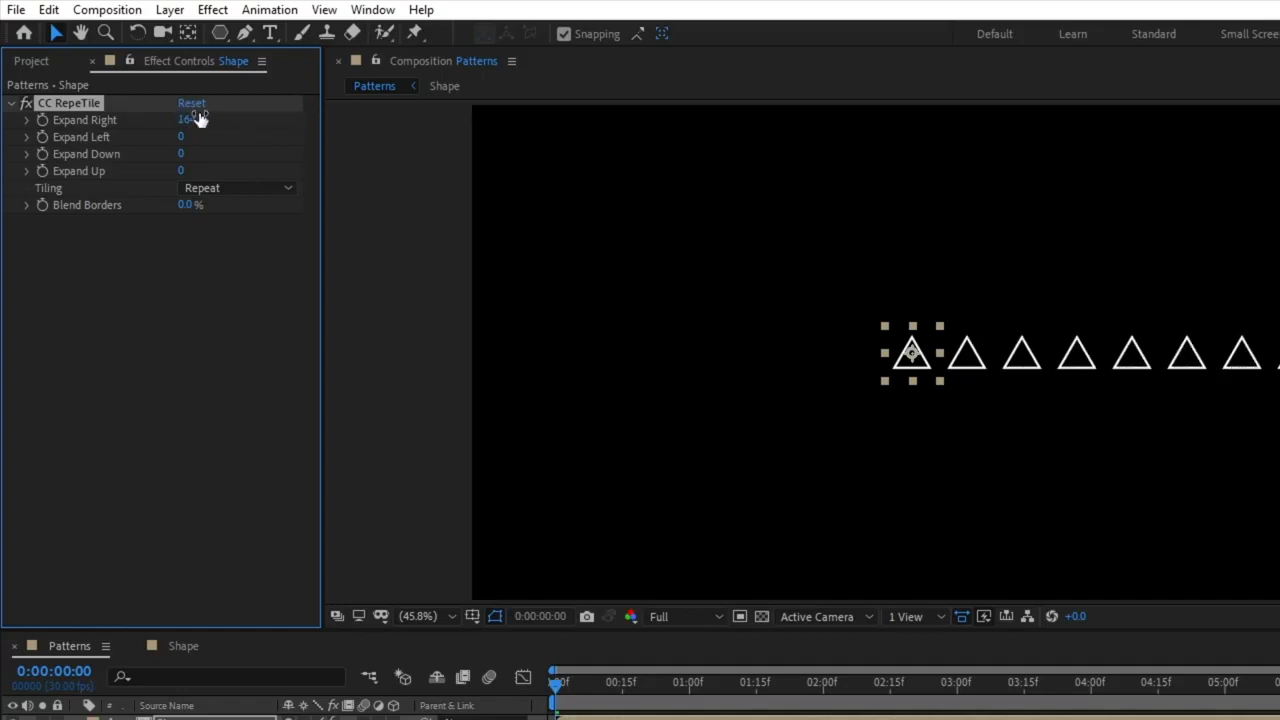
{"action": "left_click_drag", "start_coordinate": [200, 120], "coordinate": [218, 121]}
{"action": "left_click", "coordinate": [193, 114]}
{"action": "key", "text": "Return"}
{"action": "left_click", "coordinate": [181, 137]}
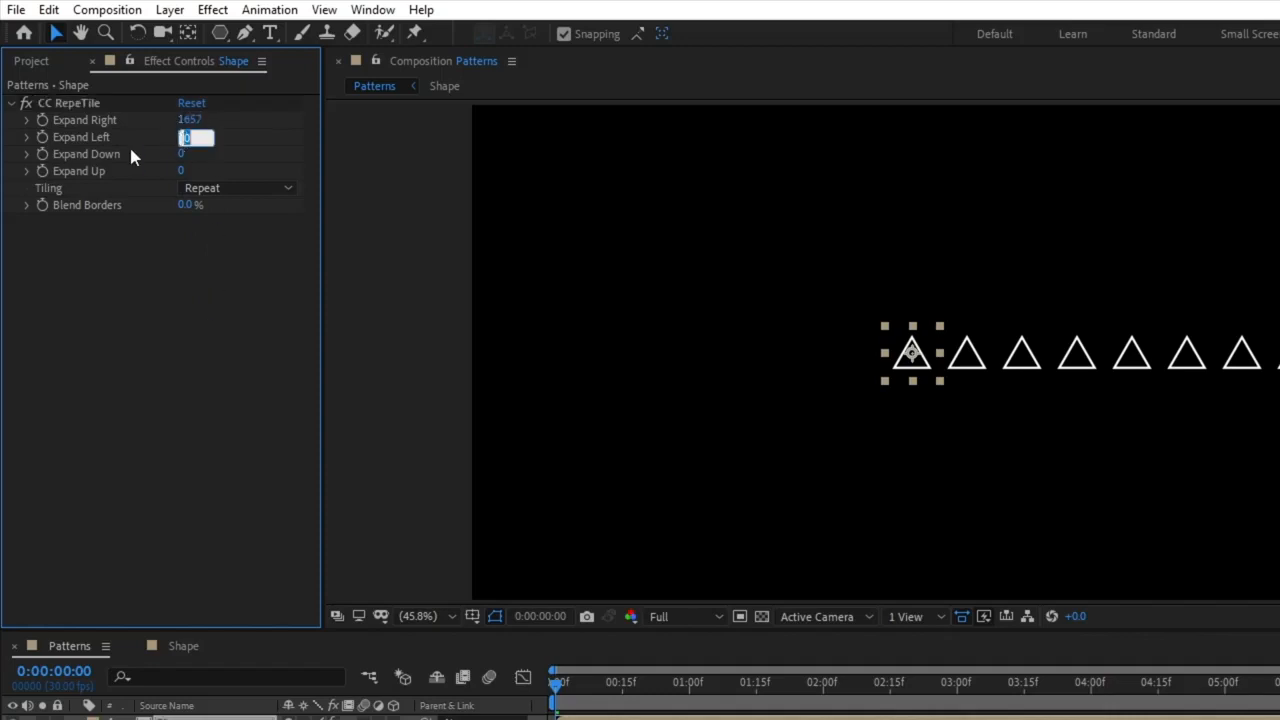
{"action": "type", "text": "1657"}
{"action": "key", "text": "Return"}
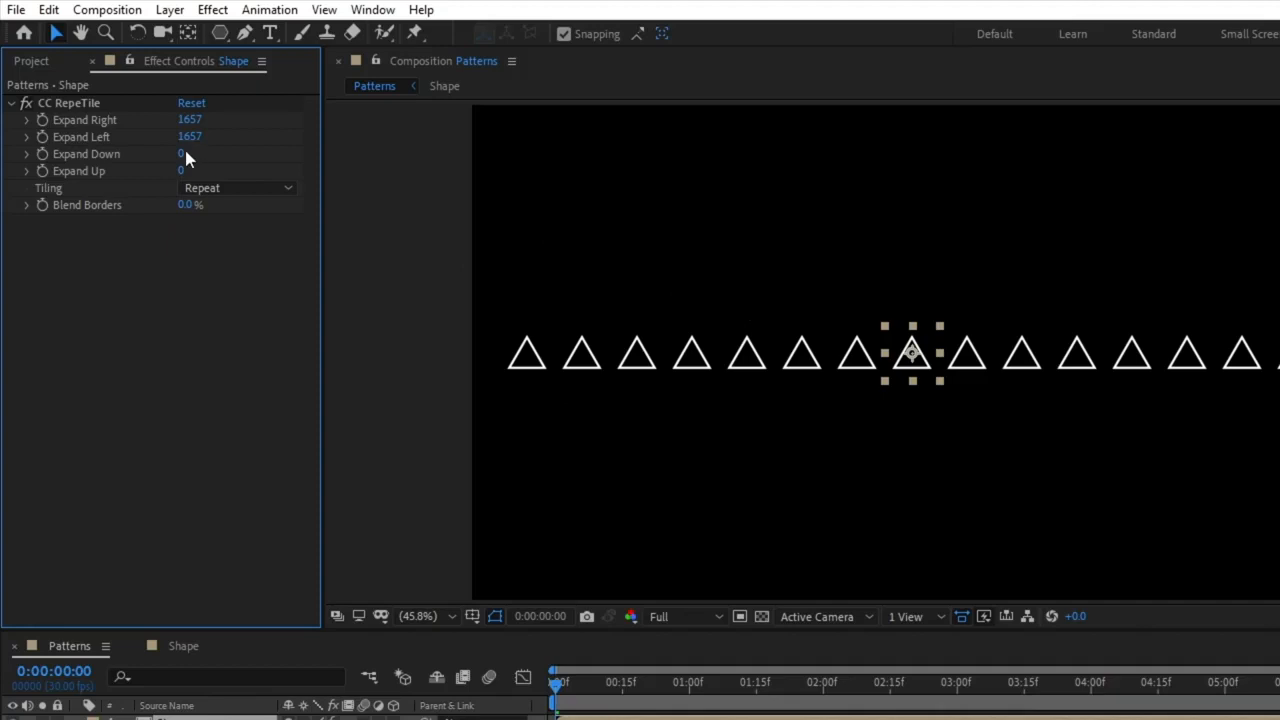
Set both Expand Down and Expand Up of CC RepeTile to 939 to fill the frame's height with triangles.
{"action": "left_click_drag", "start_coordinate": [181, 157], "coordinate": [1131, 163]}
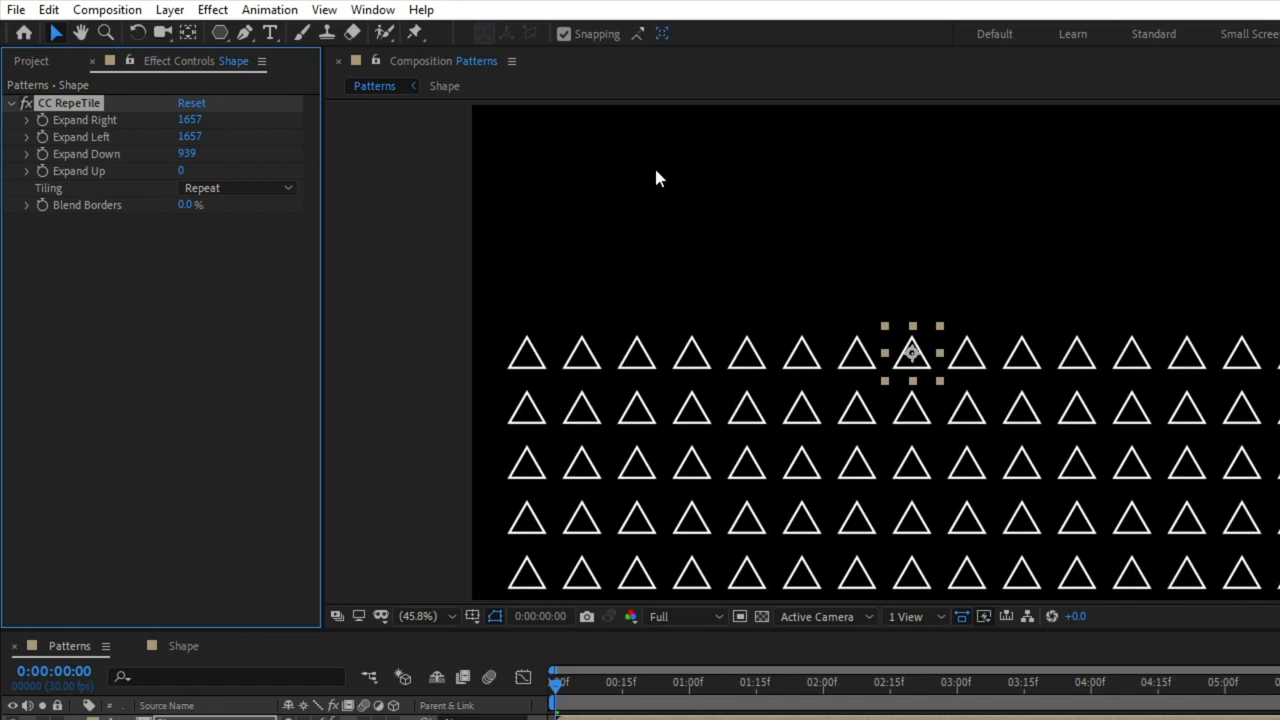
{"action": "left_click", "coordinate": [194, 155]}
{"action": "left_click", "coordinate": [218, 343]}
{"action": "left_click", "coordinate": [185, 171]}
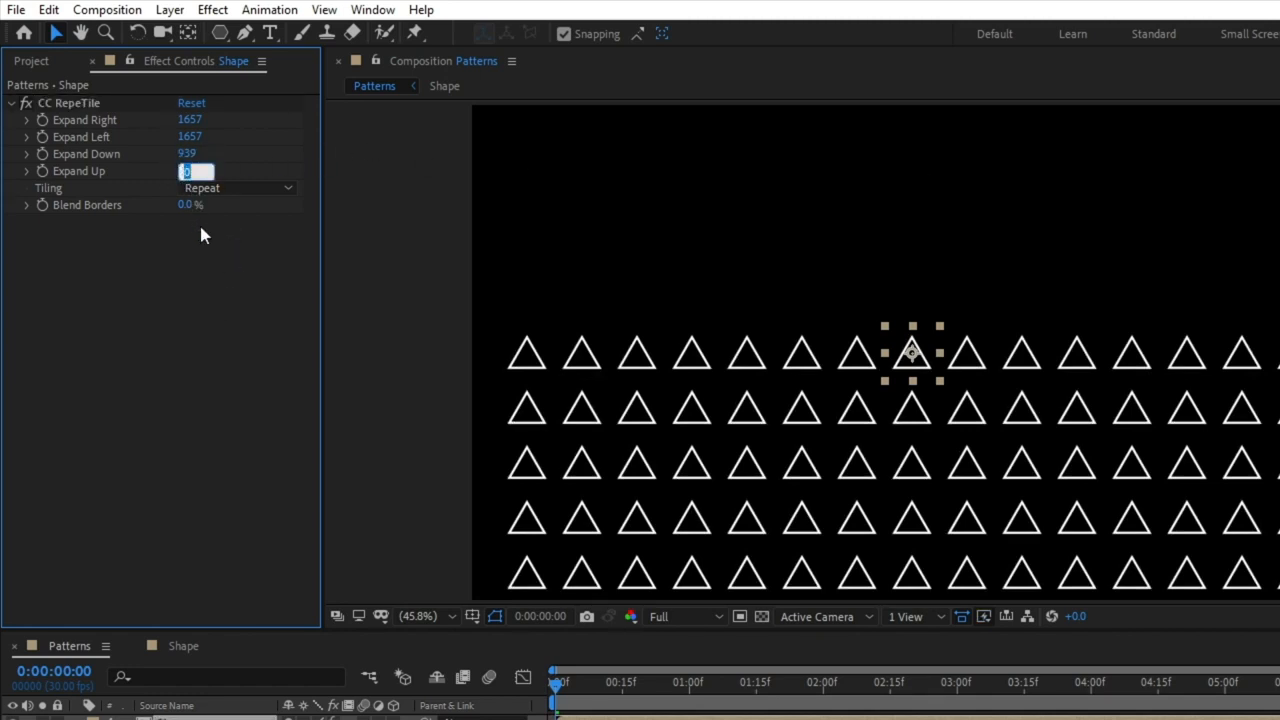
{"action": "type", "text": "939"}
{"action": "left_click", "coordinate": [241, 352]}
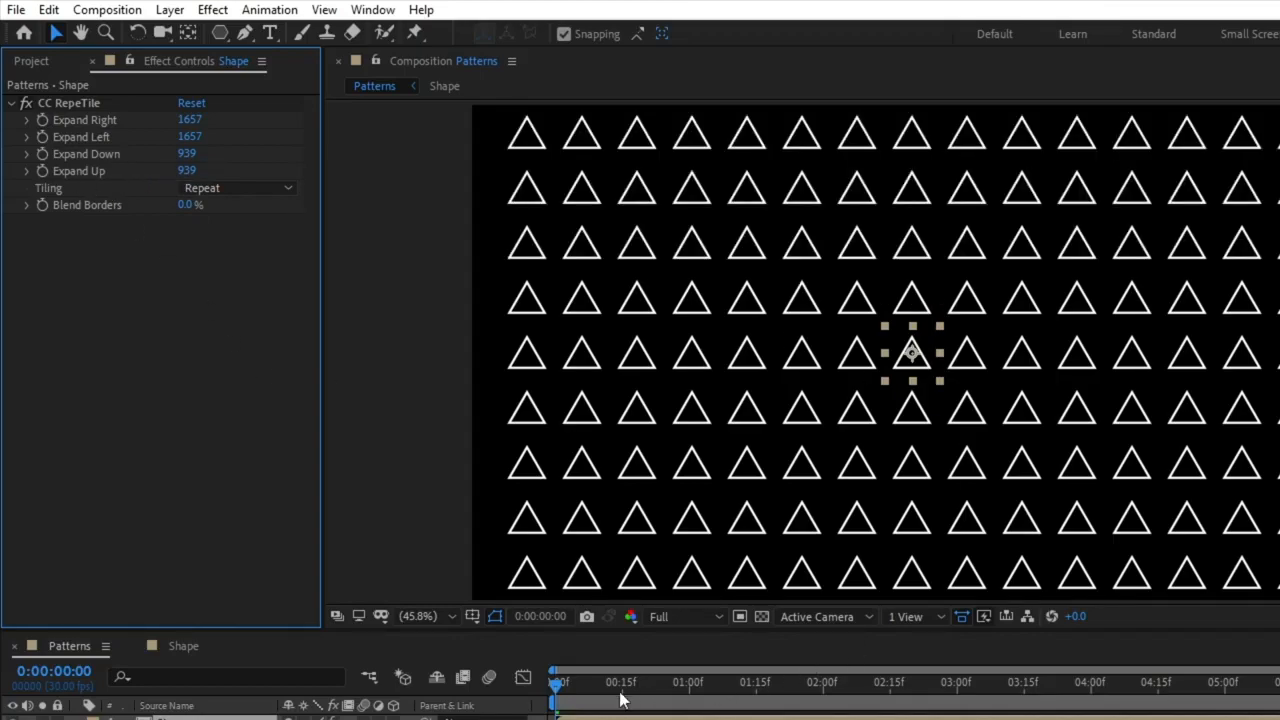
Preview the tiled triangle animation in the Patterns composition and return to the first frame.
{"action": "left_click_drag", "start_coordinate": [607, 692], "coordinate": [486, 677]}
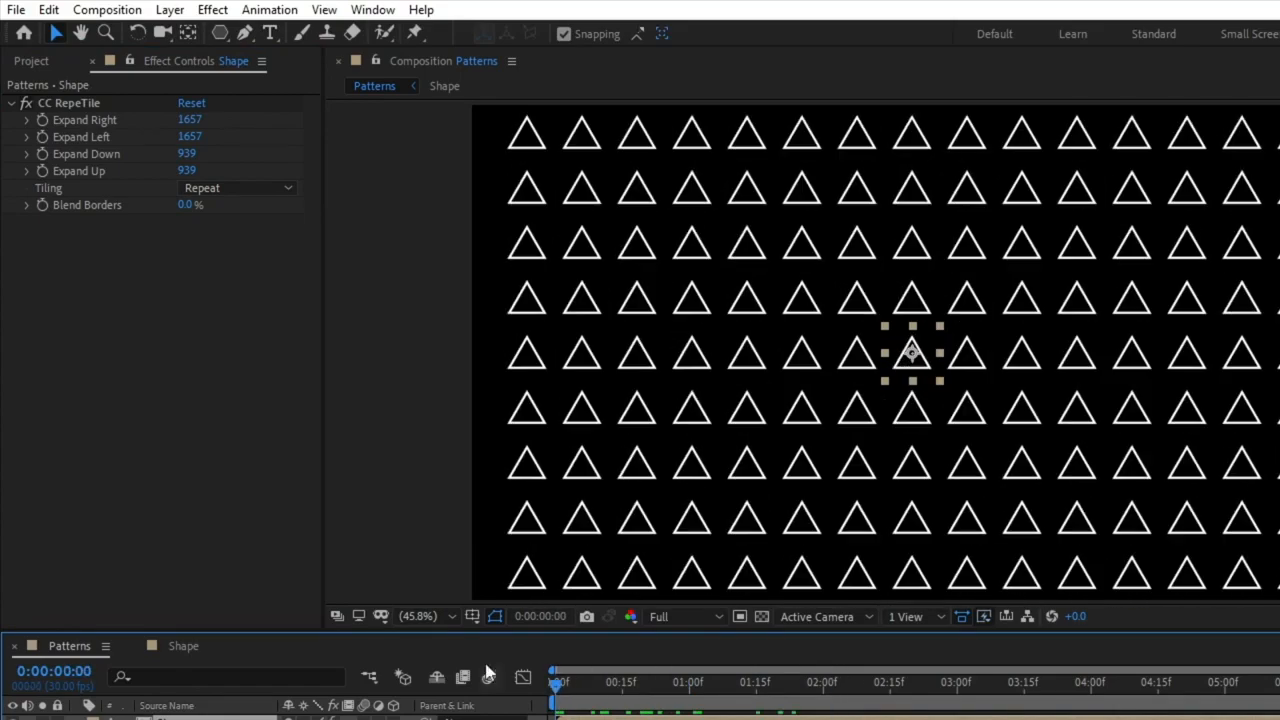
{"action": "key", "text": "space"}
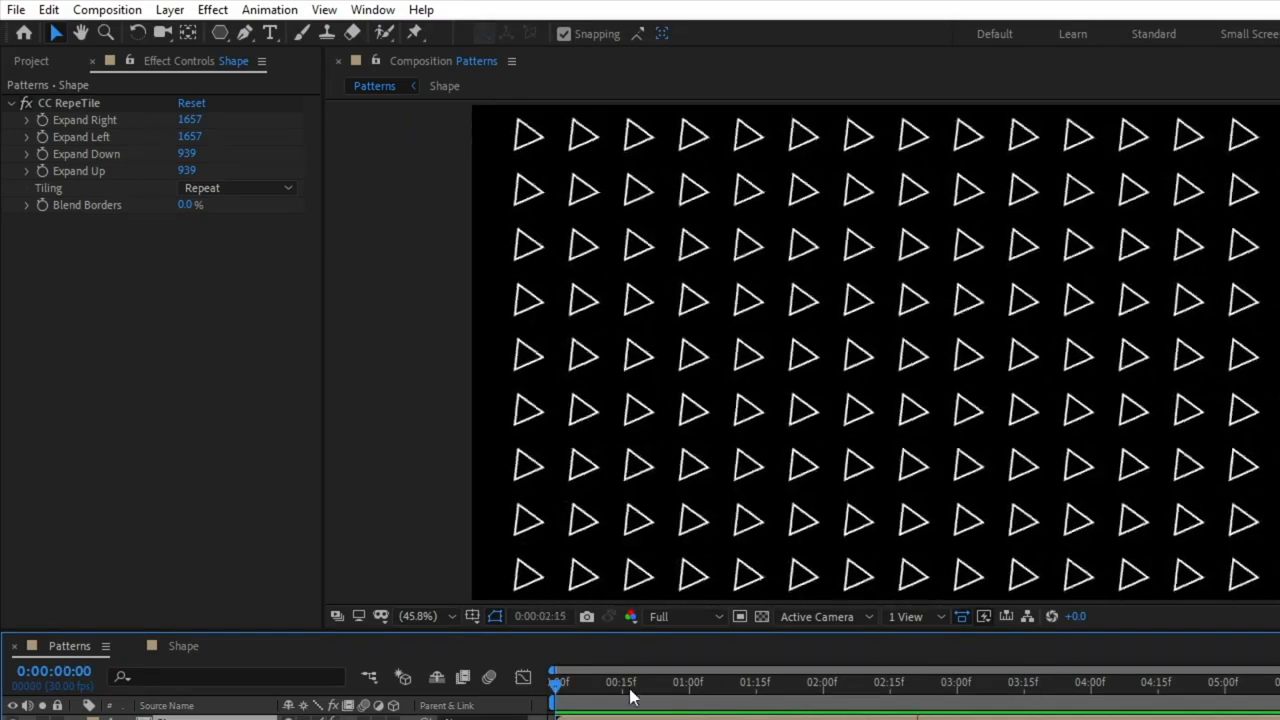
{"action": "left_click_drag", "start_coordinate": [611, 692], "coordinate": [557, 708]}
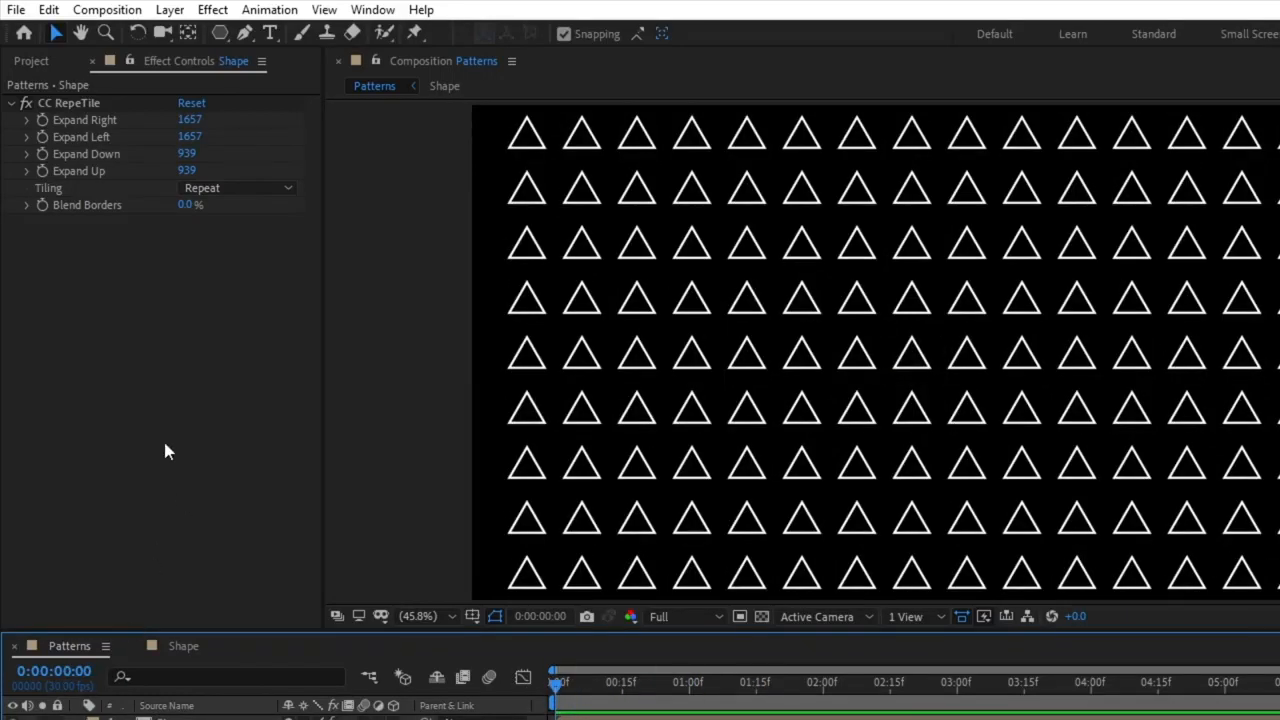
Change the Tiling of CC RepeTile to Checker 180 deg.
{"action": "left_click", "coordinate": [132, 622]}
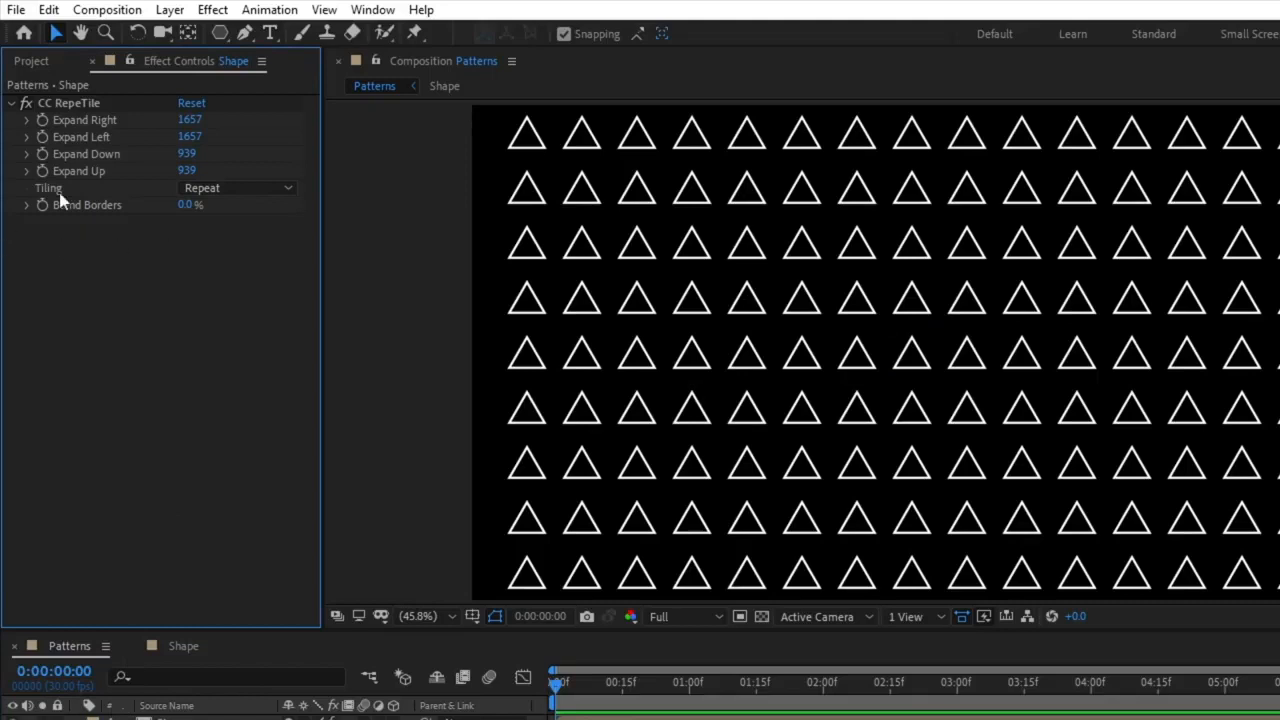
{"action": "left_click", "coordinate": [288, 190]}
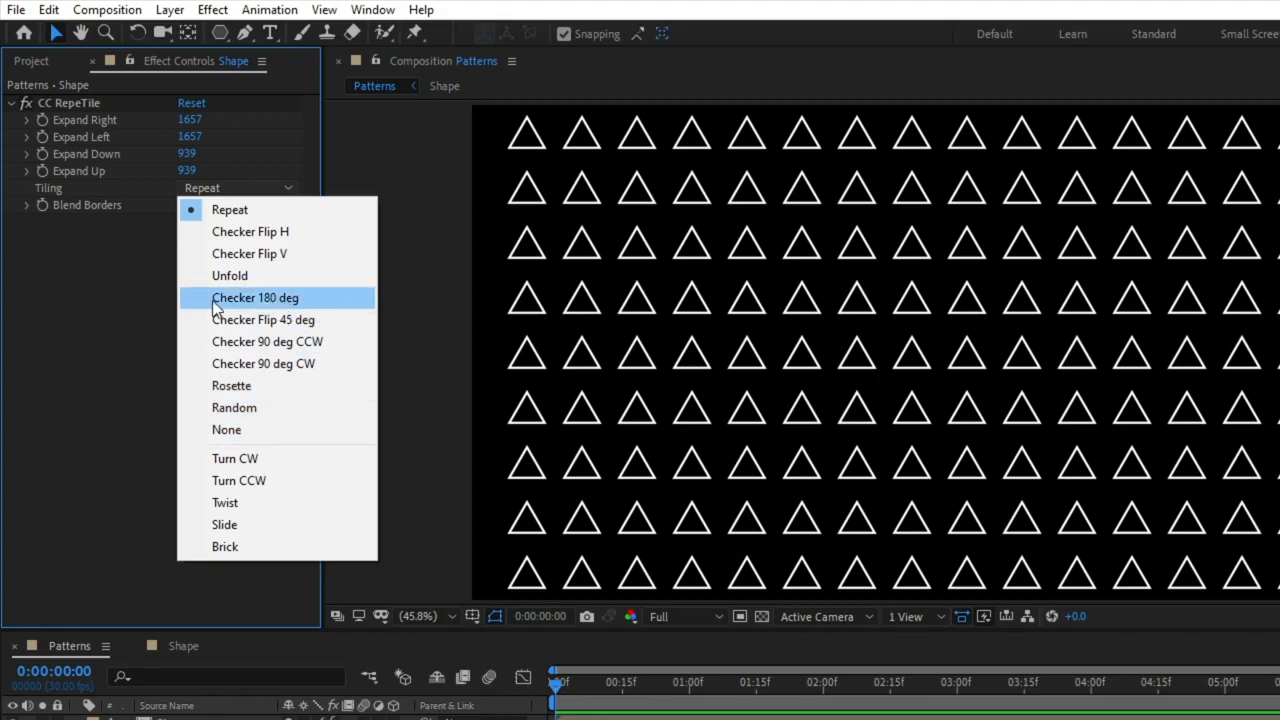
{"action": "left_click", "coordinate": [293, 306]}
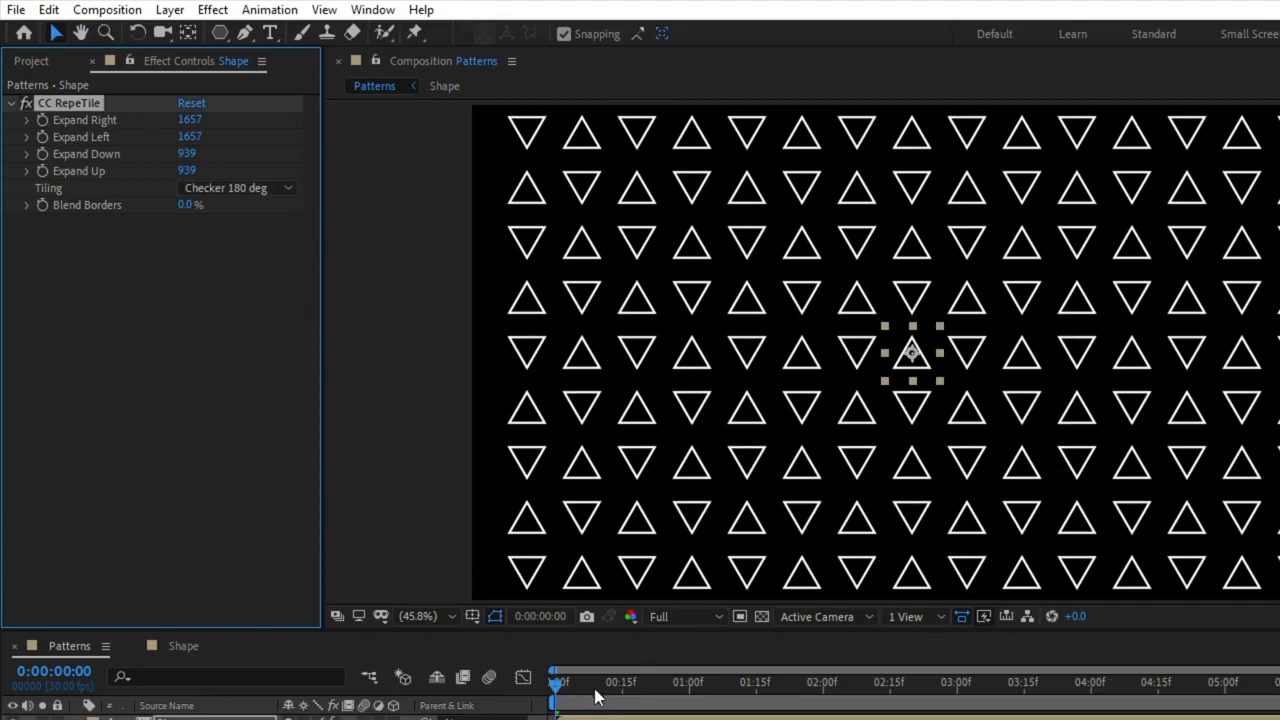
Preview the alternating triangle pattern from the first frame, scrub through its opening frames and play it again.
{"action": "mouse_move", "coordinate": [562, 684]}
{"action": "left_mouse_down"}
{"action": "mouse_move", "coordinate": [578, 688]}
{"action": "mouse_move", "coordinate": [550, 692]}
{"action": "left_mouse_up"}
{"action": "key", "text": "space"}
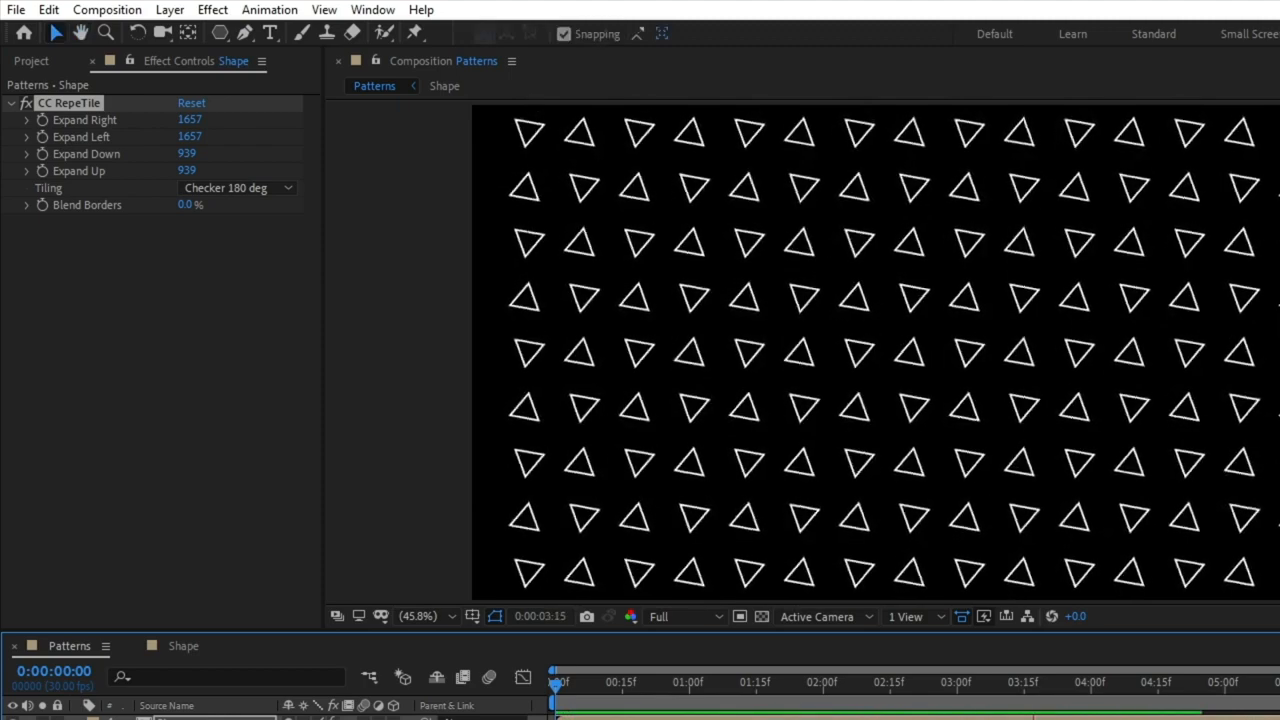
{"action": "key", "text": "space"}
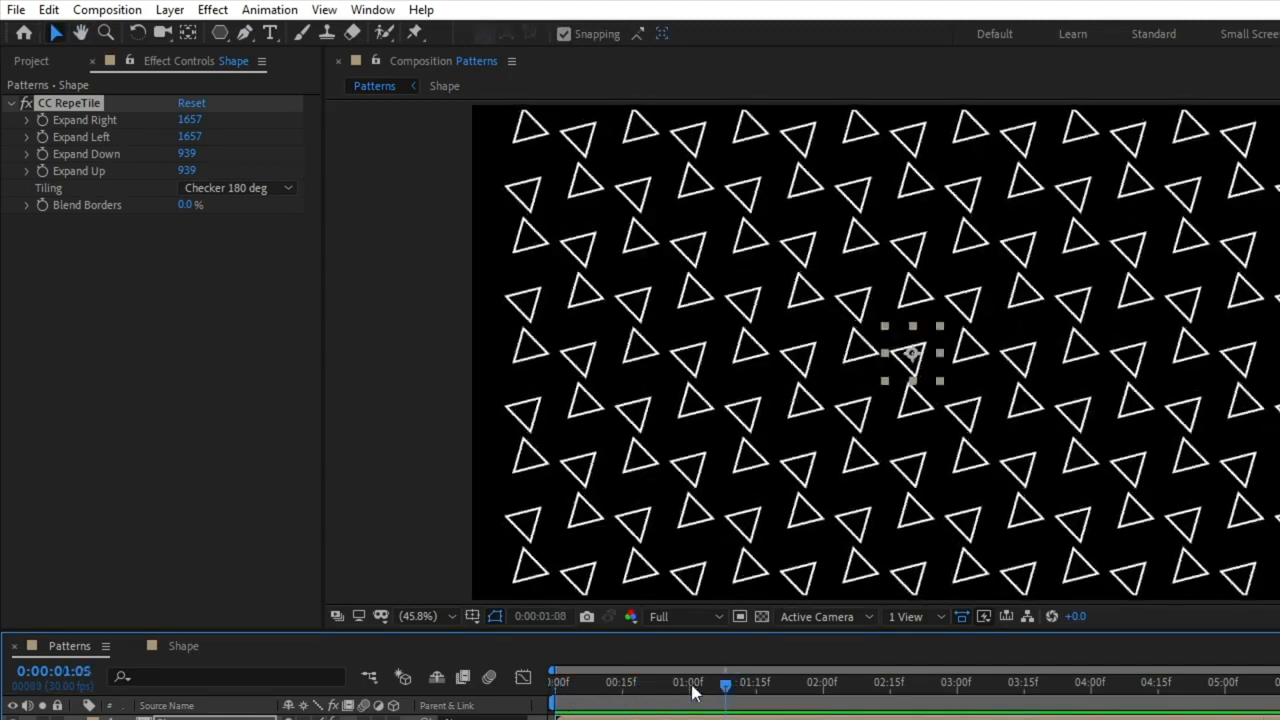
{"action": "left_click_drag", "start_coordinate": [565, 685], "coordinate": [492, 675]}
{"action": "left_click", "coordinate": [520, 718]}
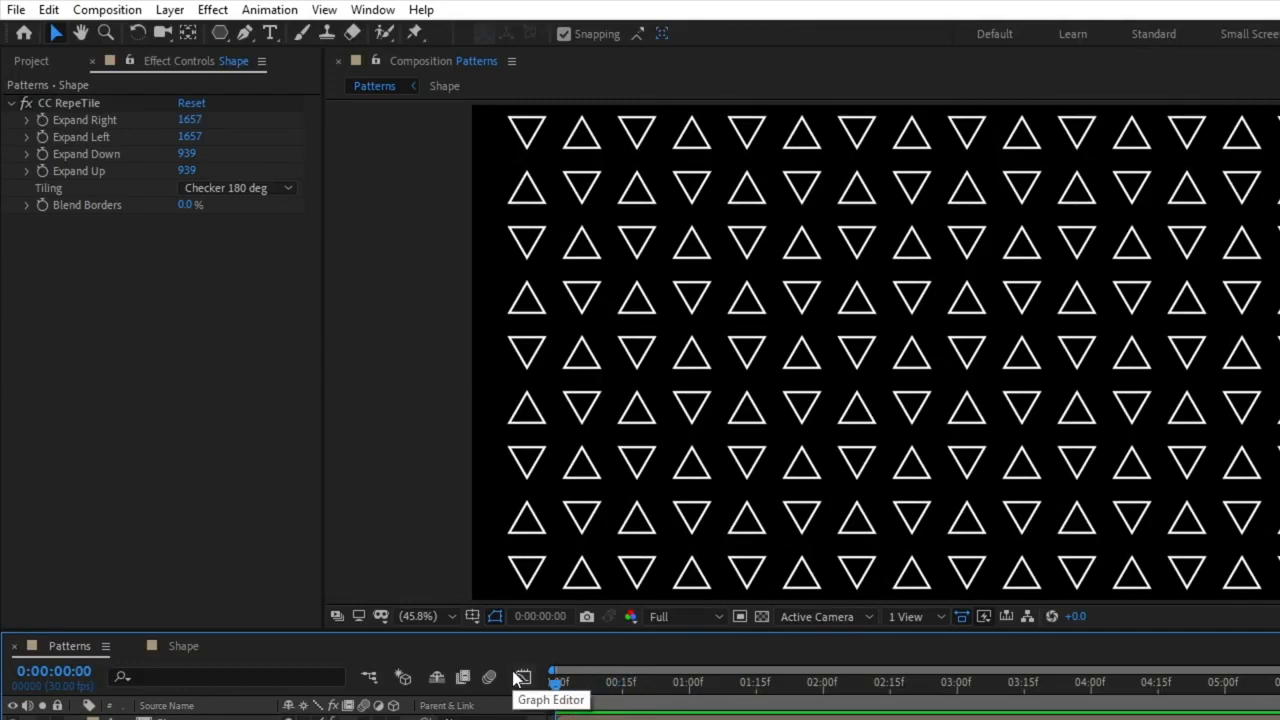
{"action": "key", "text": "space"}
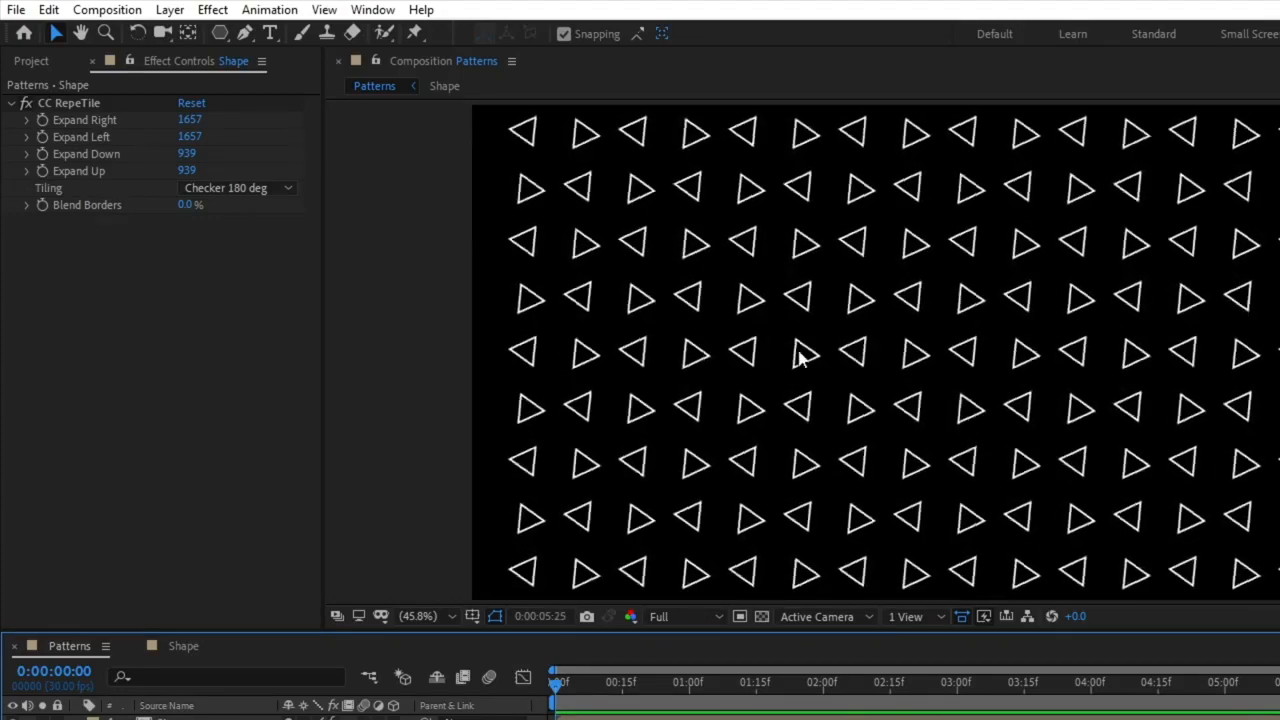
{"action": "key", "text": "space"}
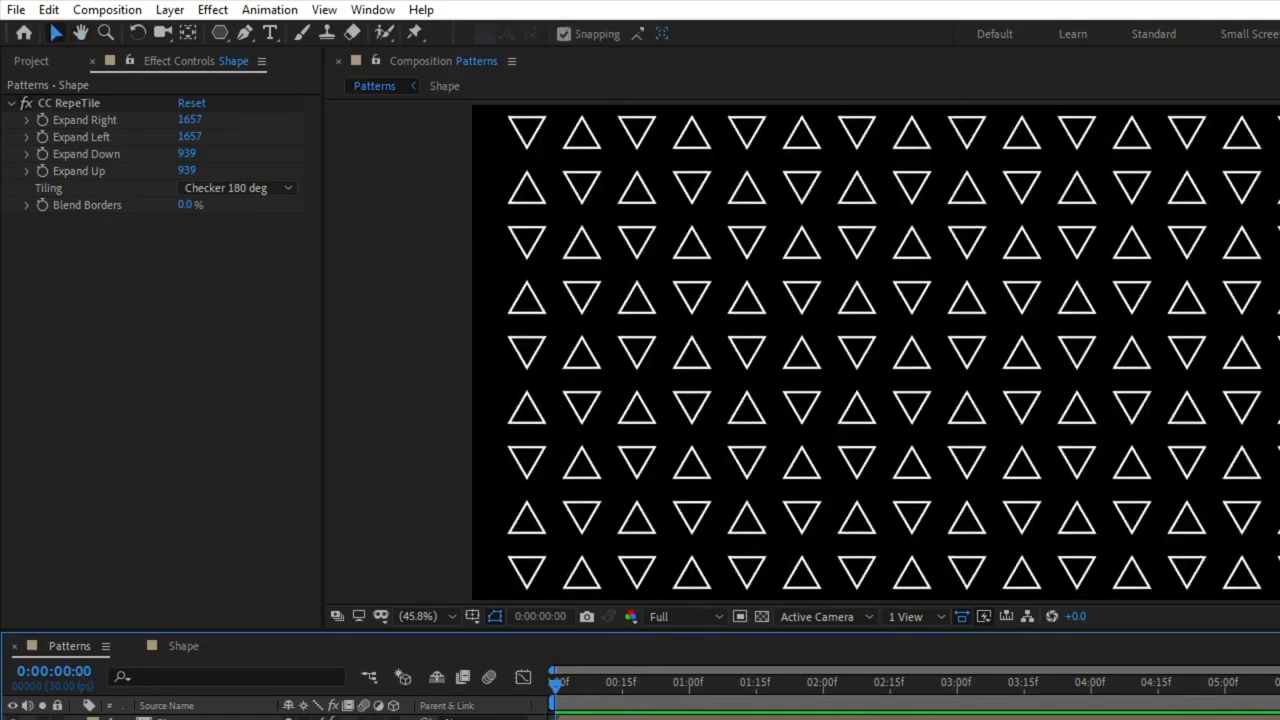
{"action": "mouse_move", "coordinate": [558, 694]}
{"action": "left_mouse_down"}
{"action": "mouse_move", "coordinate": [628, 693]}
{"action": "mouse_move", "coordinate": [550, 694]}
{"action": "left_mouse_up"}
Review the available CC RepeTile tiling options without changing the selection, and return to the first frame.
{"action": "left_click", "coordinate": [286, 188]}
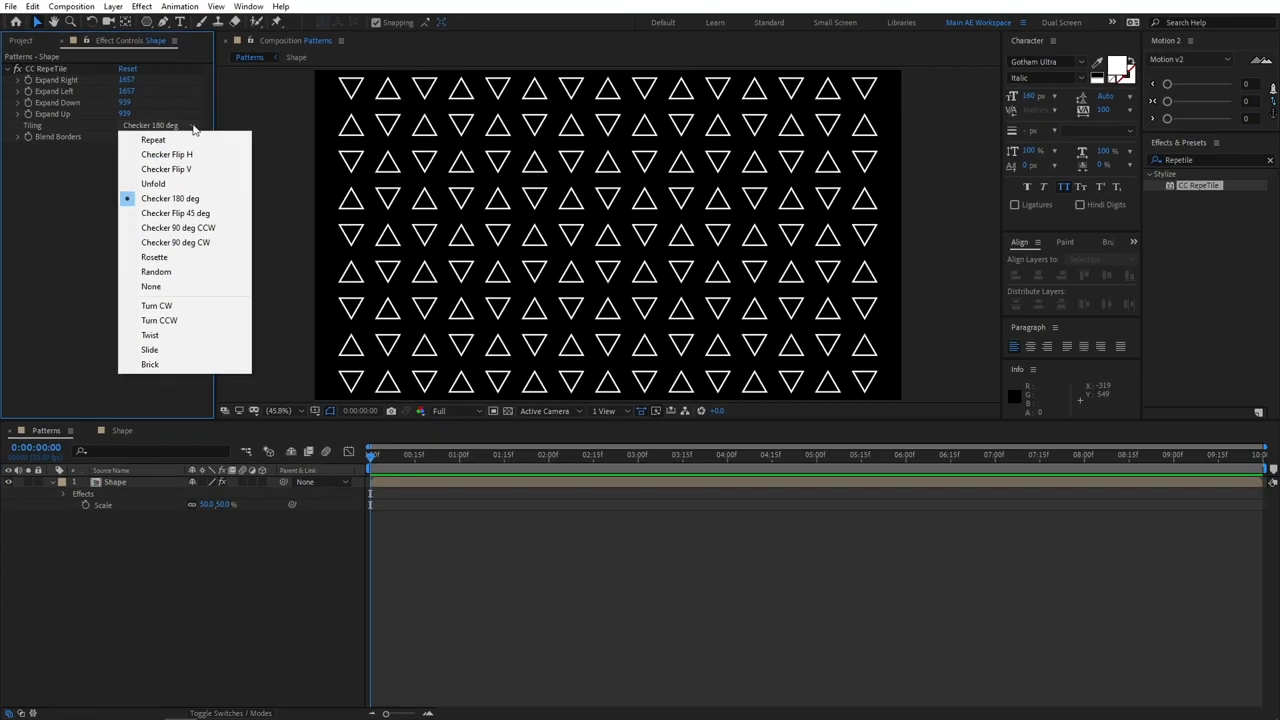
{"action": "left_click", "coordinate": [194, 128]}
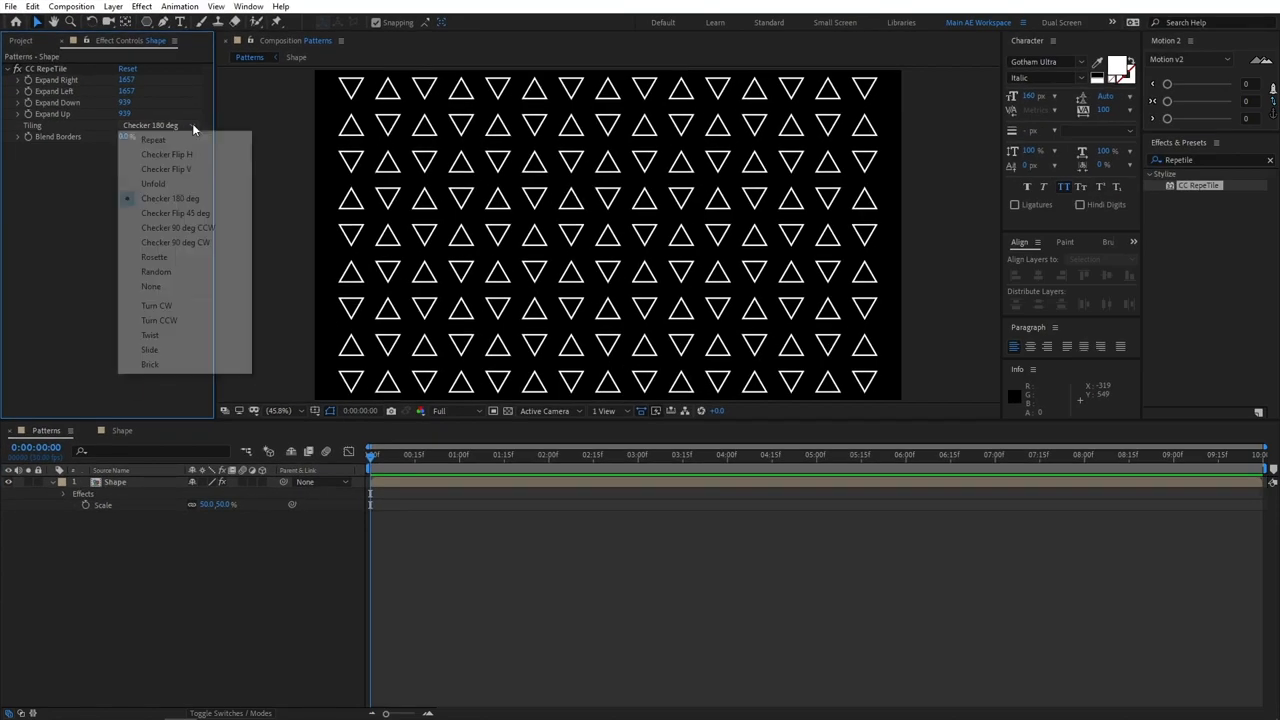
{"action": "left_click", "coordinate": [252, 664]}
{"action": "left_click_drag", "start_coordinate": [392, 458], "coordinate": [321, 484]}
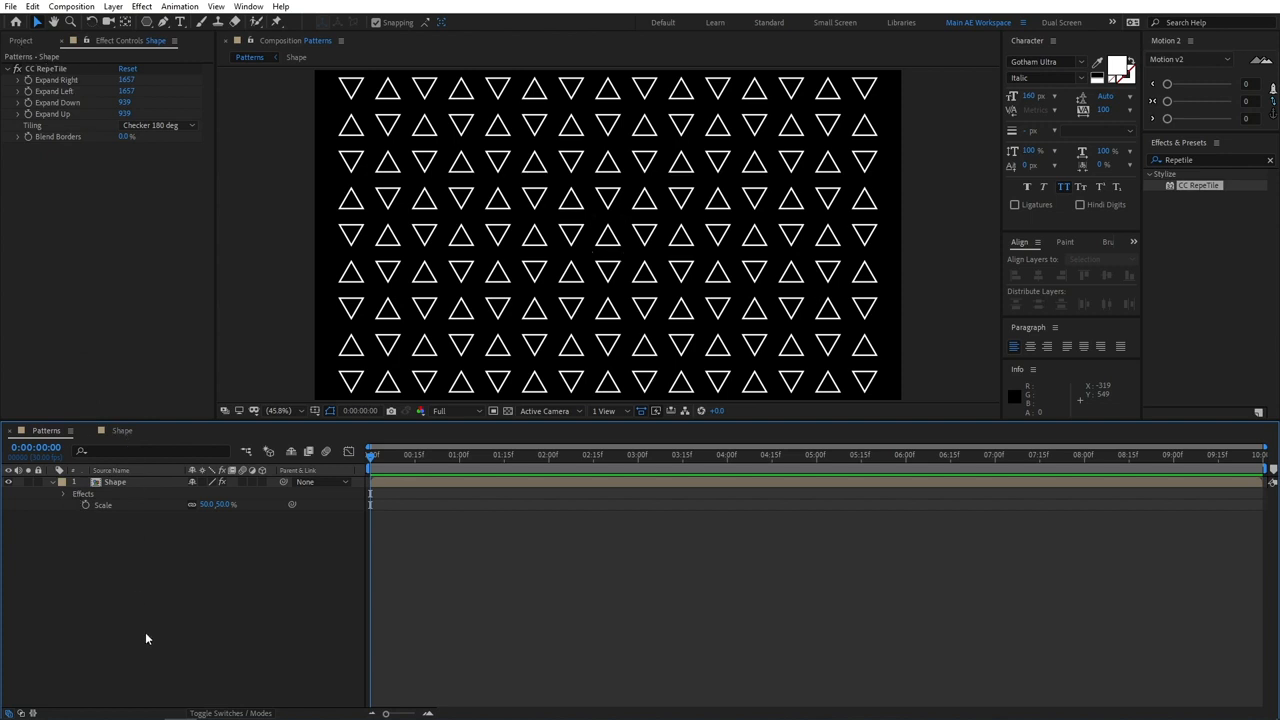
Open the Shape composition at its first frame and hide the Triangle layer.
{"action": "left_click", "coordinate": [116, 431]}
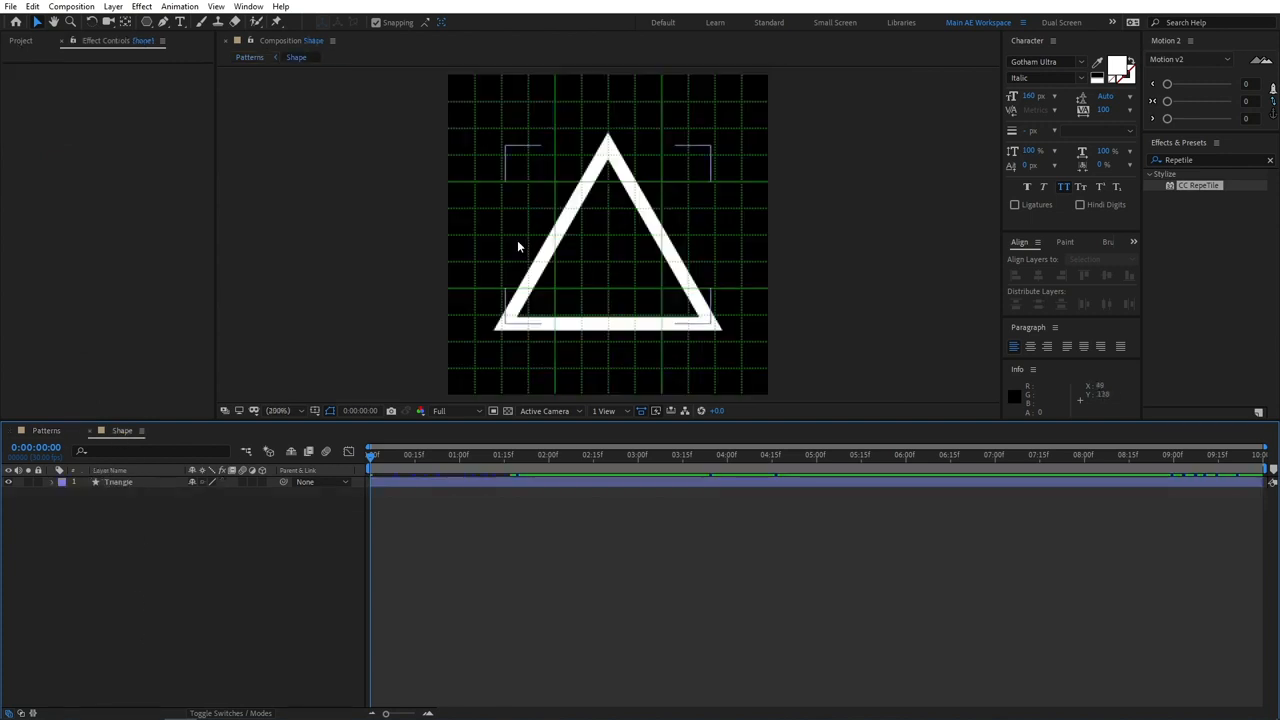
{"action": "left_click_drag", "start_coordinate": [372, 456], "coordinate": [318, 476]}
{"action": "left_click", "coordinate": [8, 486]}
{"action": "left_click", "coordinate": [8, 484]}
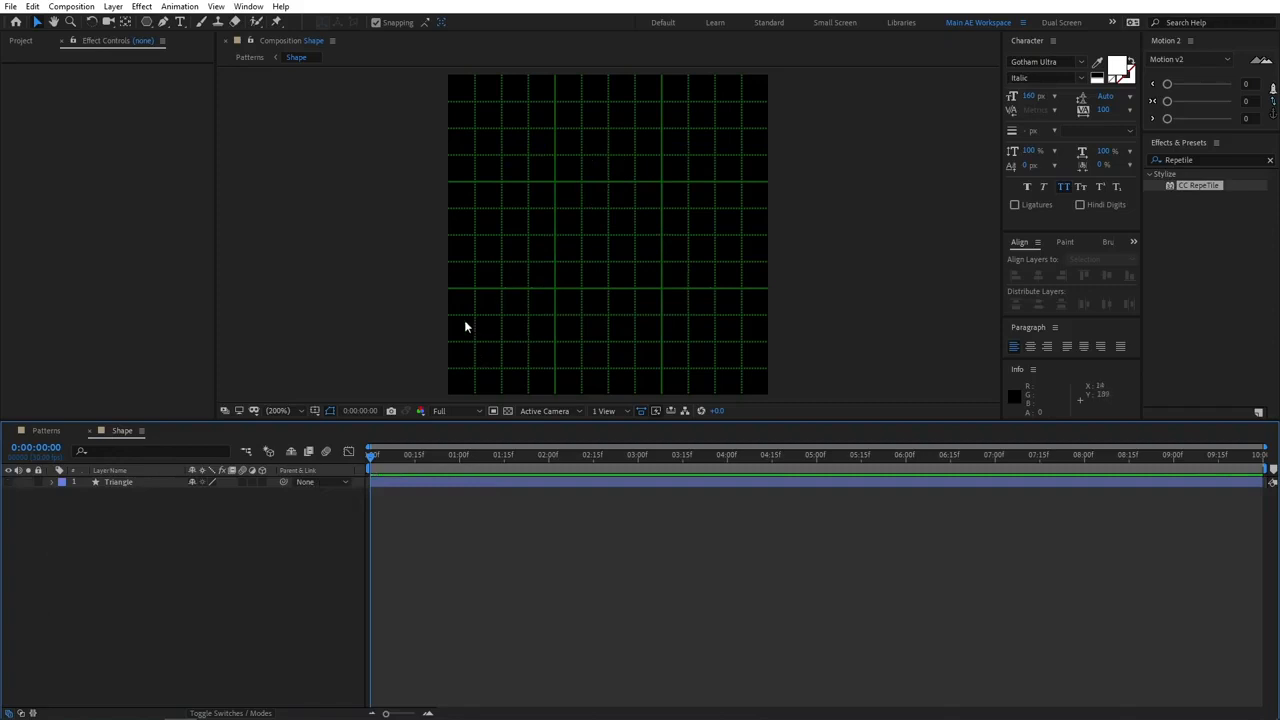
Draw an open zigzag path with the Pen tool that bounces between the composition's edges and ends beyond its lower-right corner.
{"action": "left_click", "coordinate": [163, 22]}
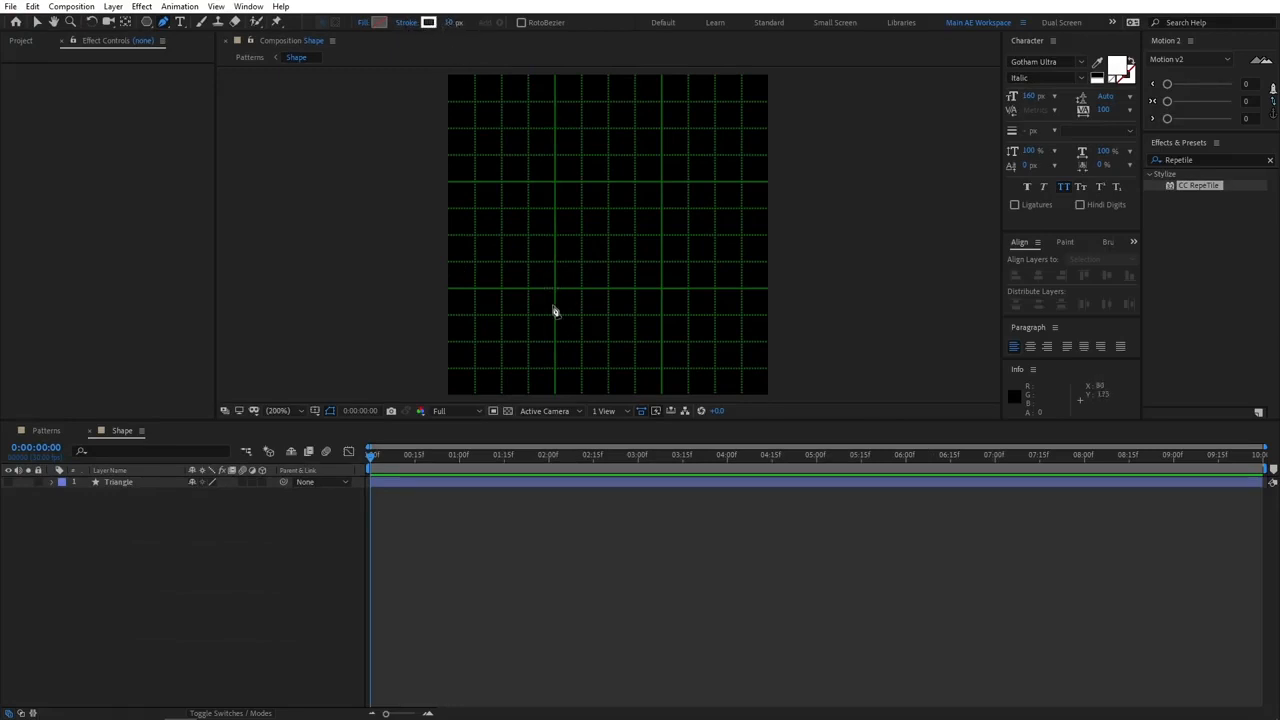
{"action": "left_click", "coordinate": [448, 279]}
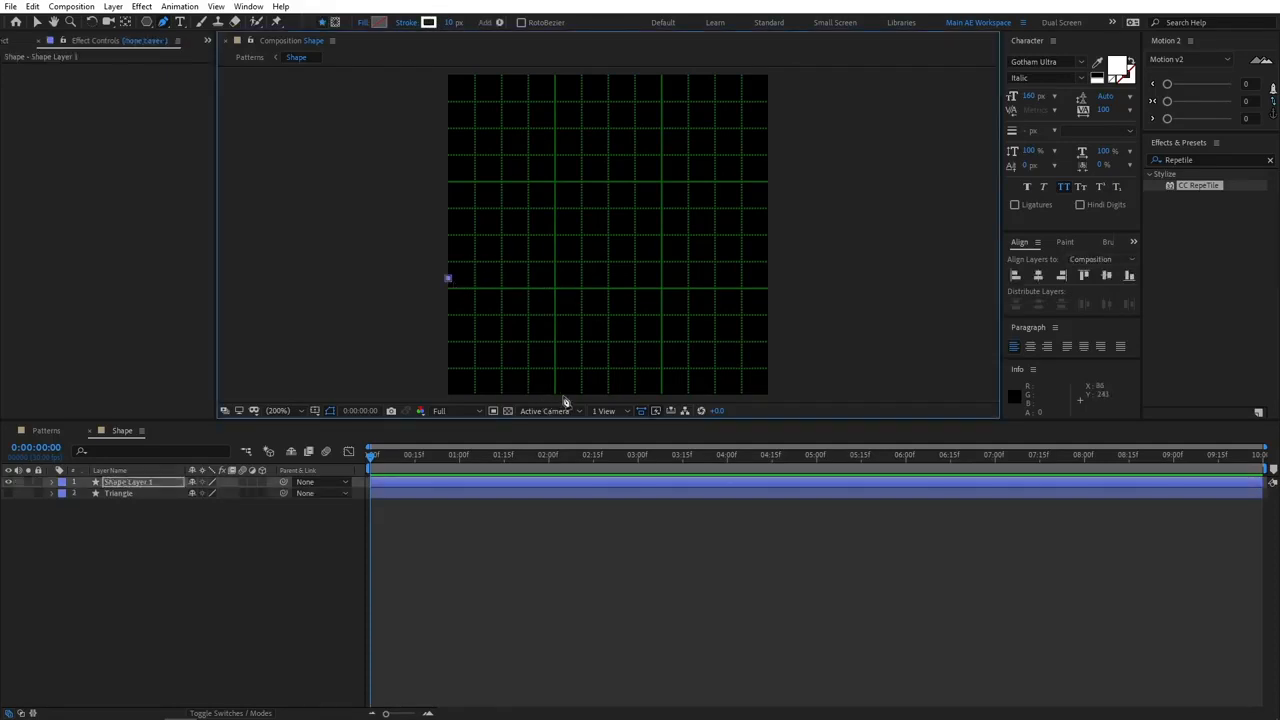
{"action": "left_click", "coordinate": [561, 394]}
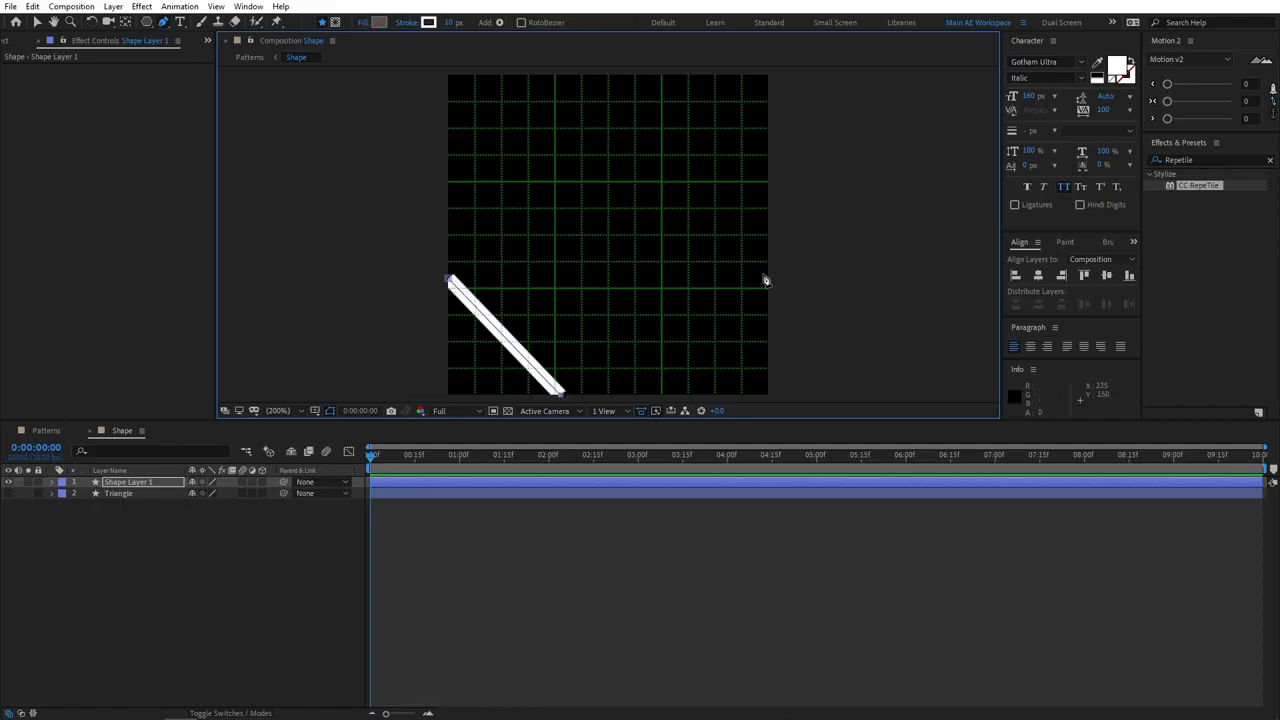
{"action": "left_click", "coordinate": [768, 250]}
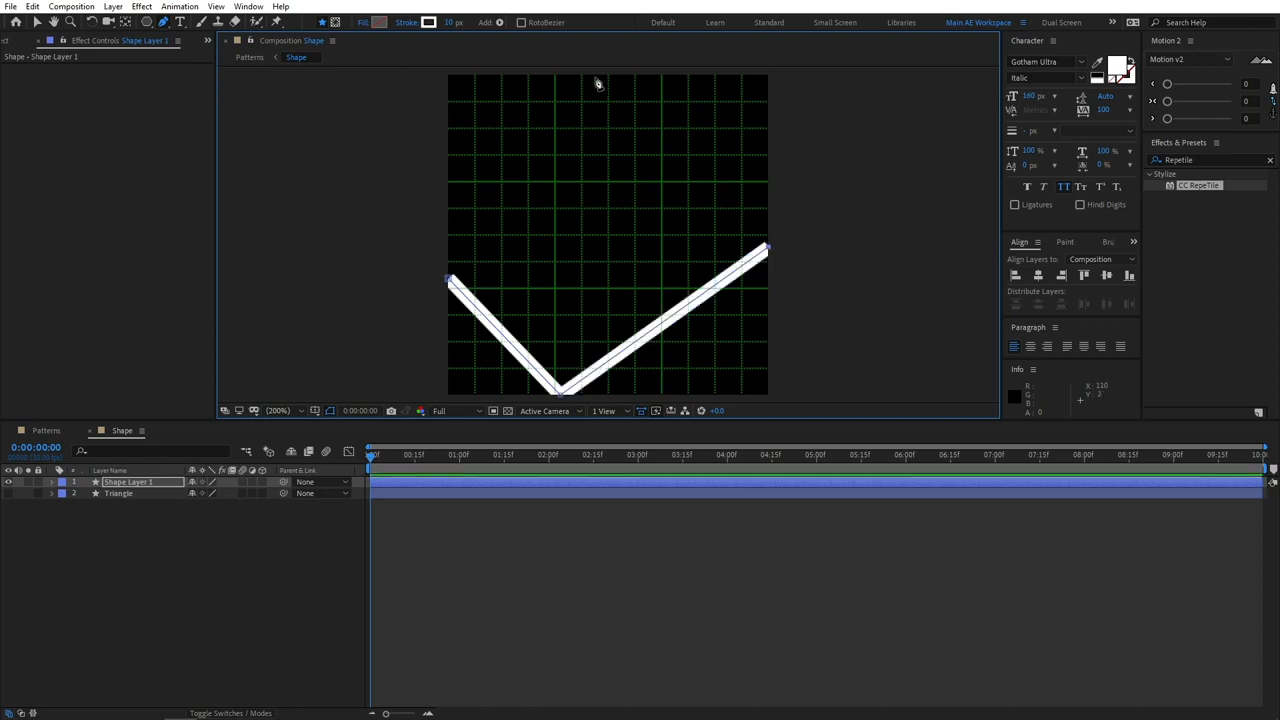
{"action": "left_click", "coordinate": [596, 79]}
{"action": "left_click", "coordinate": [449, 141]}
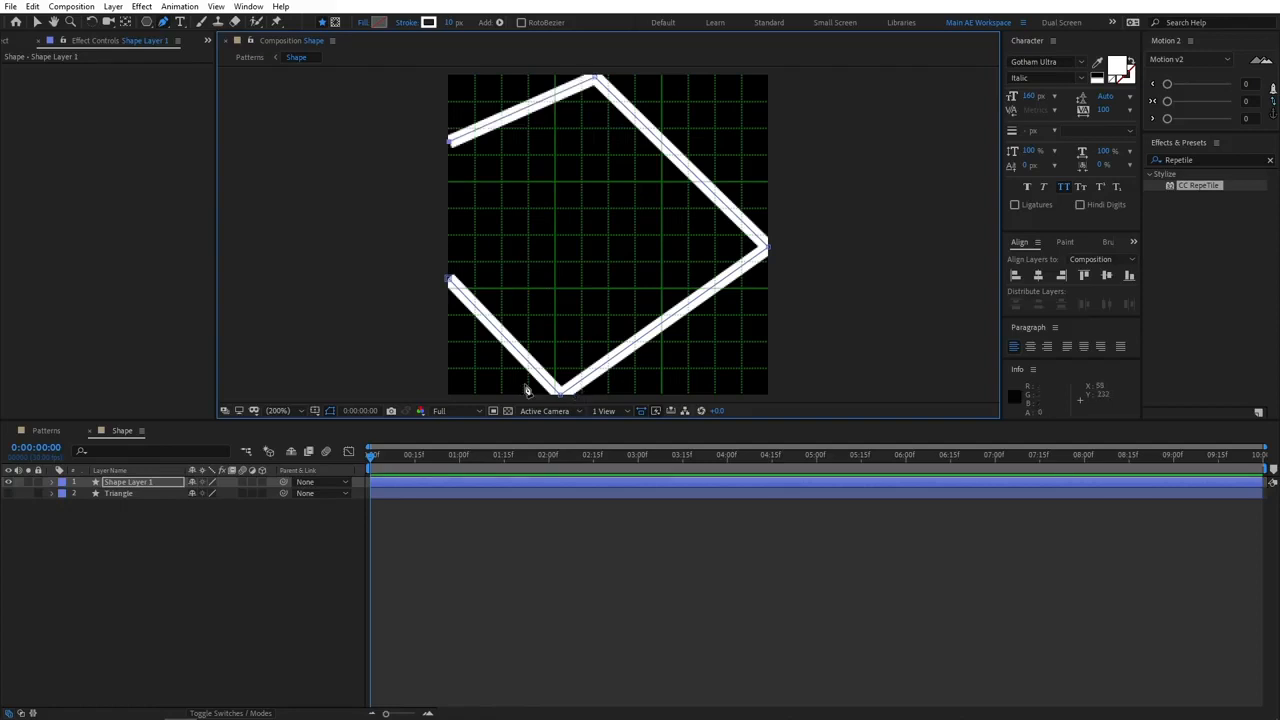
{"action": "left_click", "coordinate": [485, 394]}
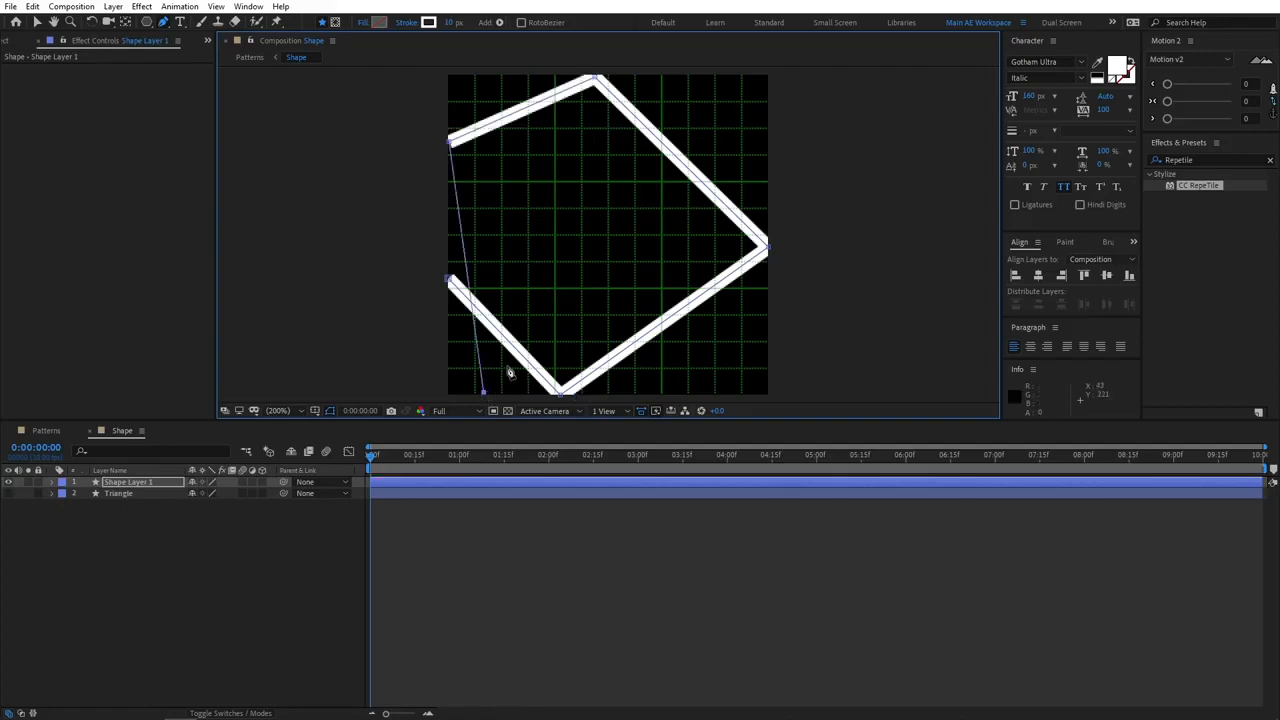
{"action": "left_click", "coordinate": [659, 80]}
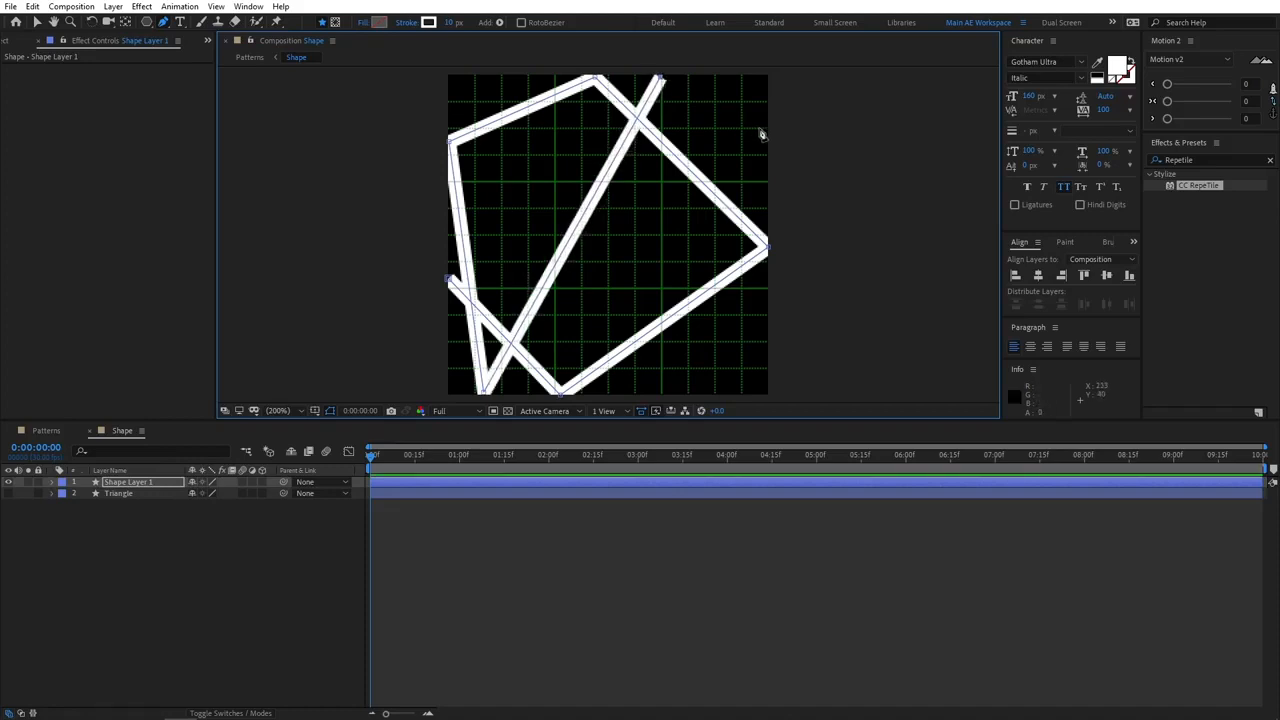
{"action": "left_click", "coordinate": [767, 139]}
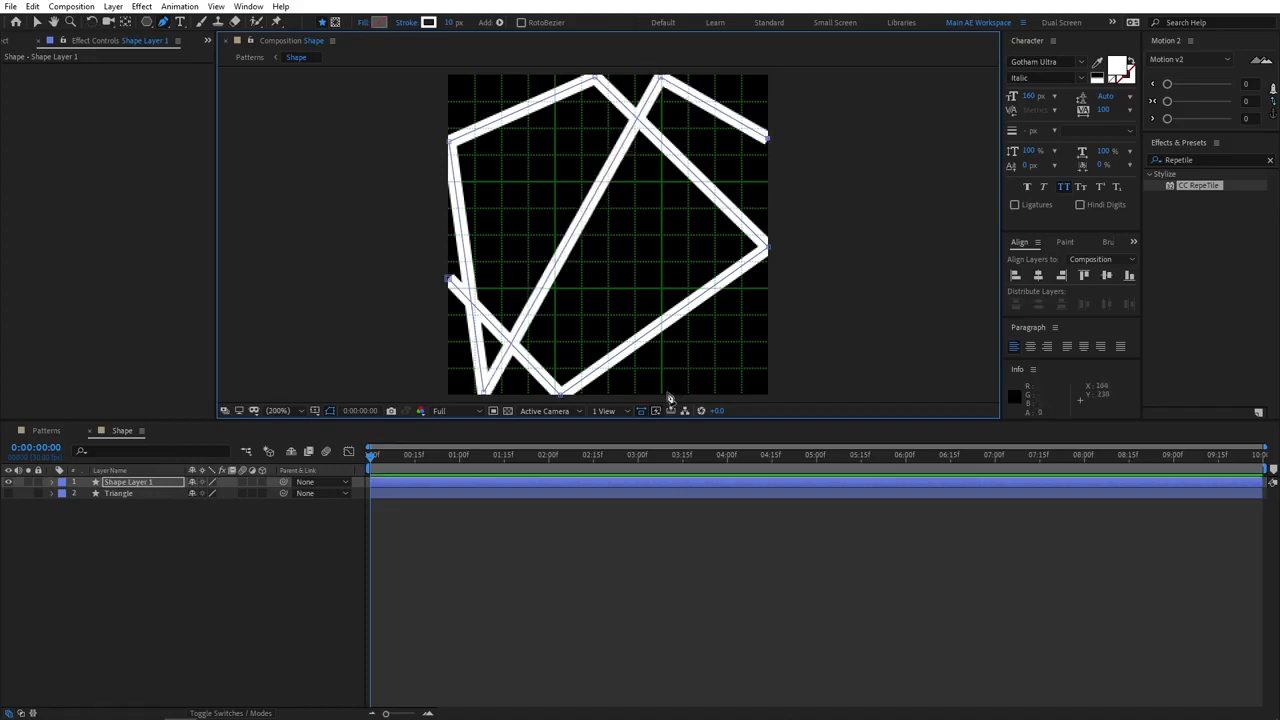
{"action": "left_click", "coordinate": [667, 396]}
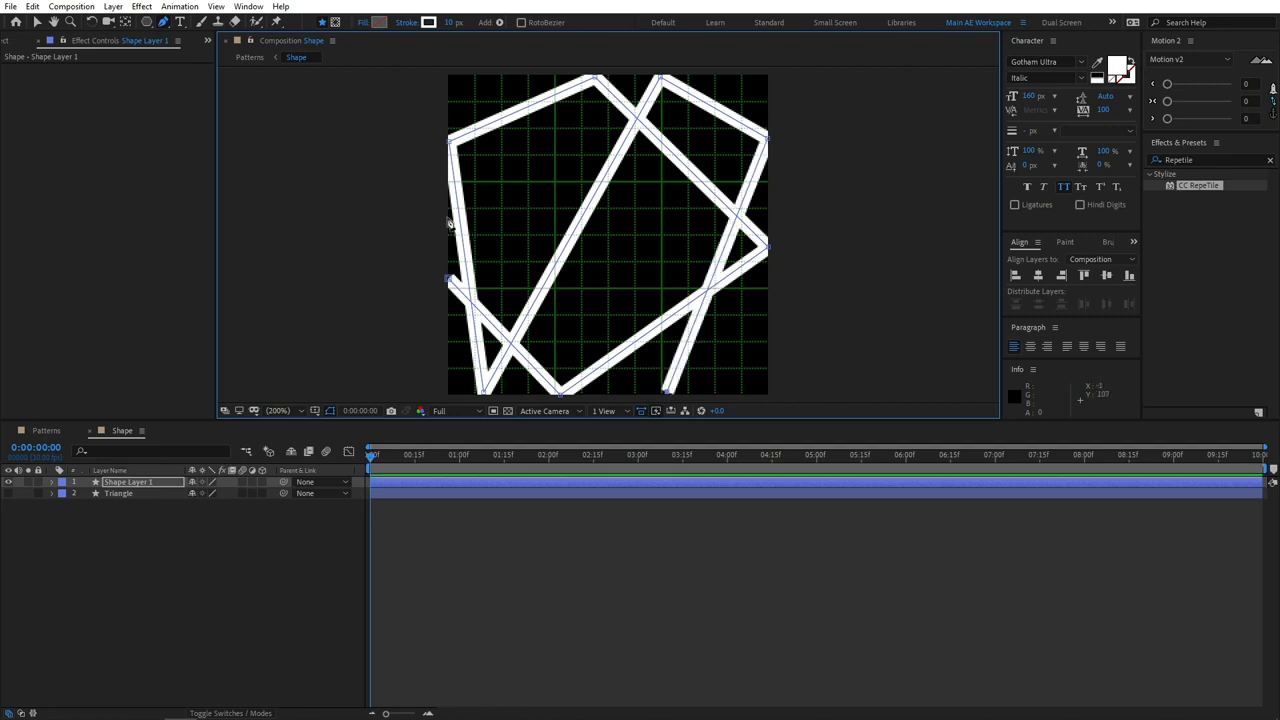
{"action": "left_click", "coordinate": [449, 219]}
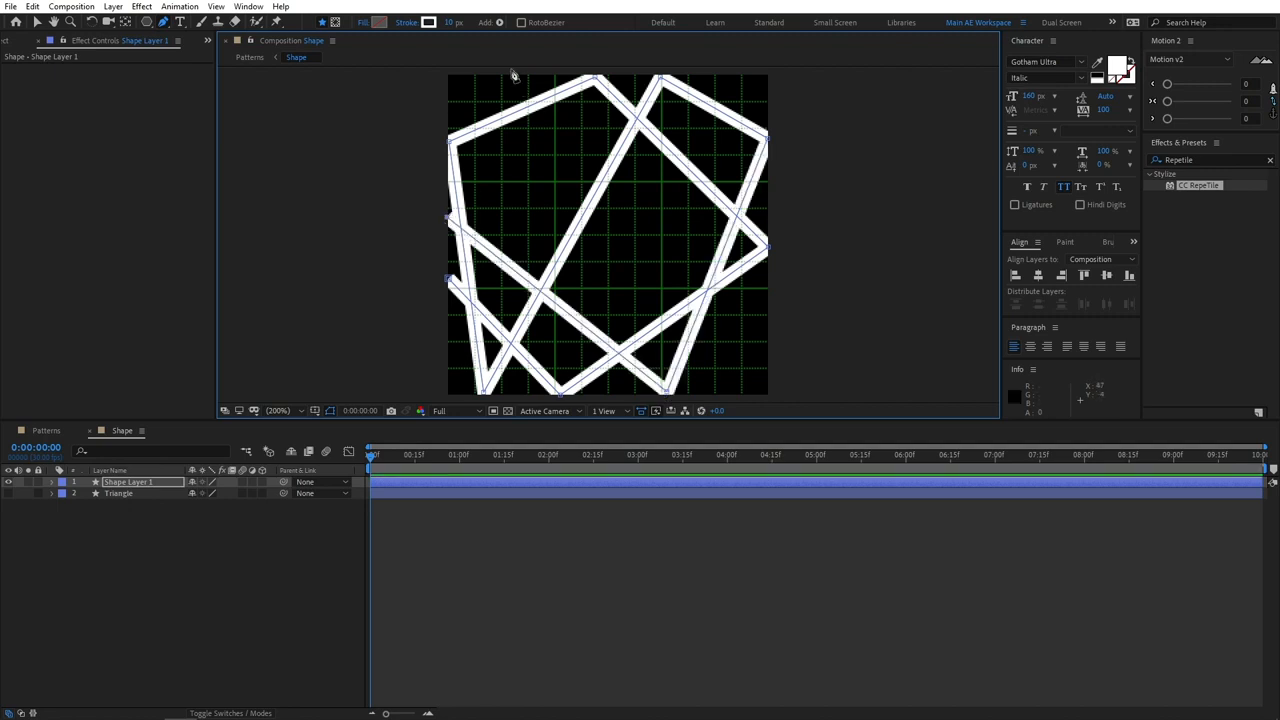
{"action": "left_click", "coordinate": [503, 76]}
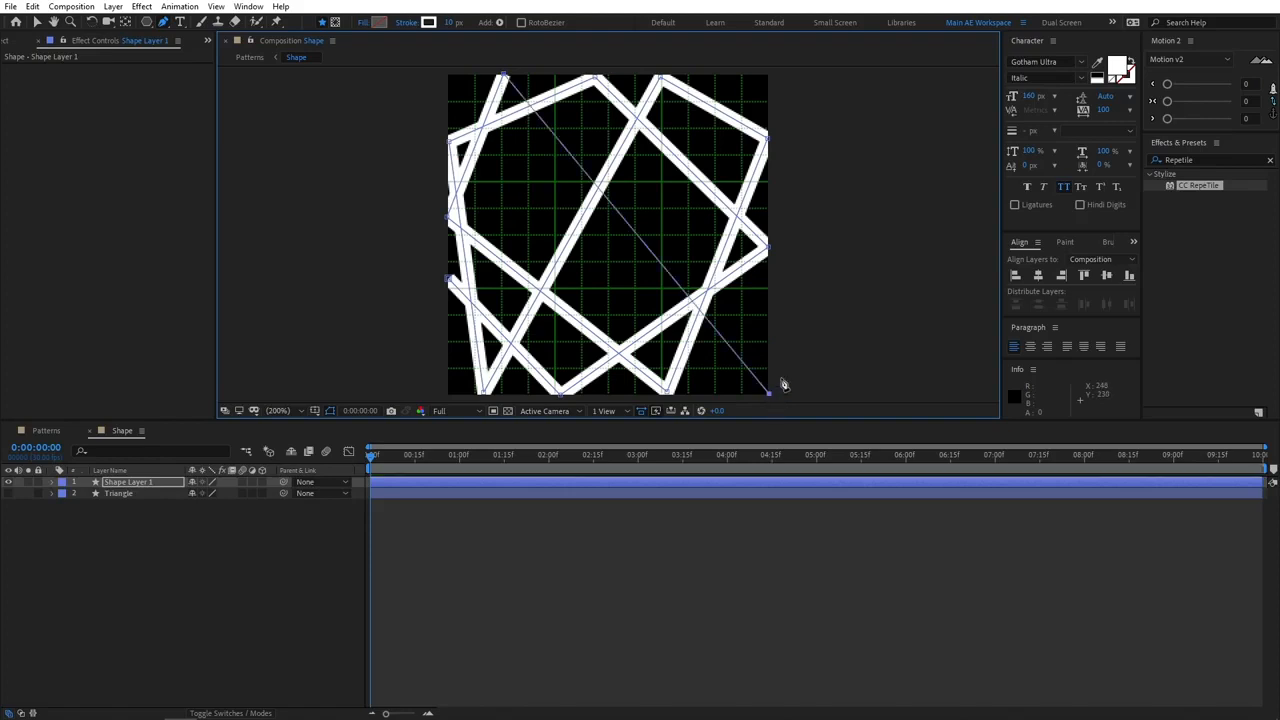
{"action": "key", "text": "comma"}
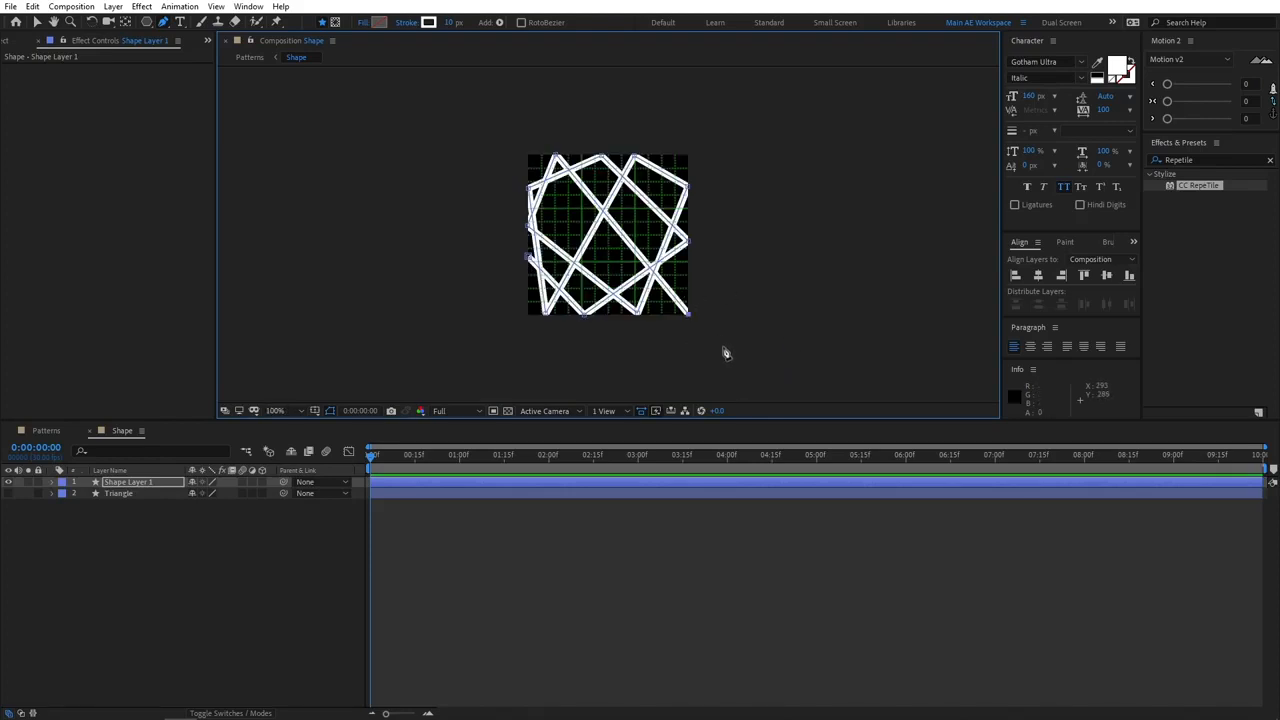
{"action": "left_click", "coordinate": [722, 346]}
Rename the new shape layer as Line and center its anchor point on the drawn path.
{"action": "left_click", "coordinate": [148, 484]}
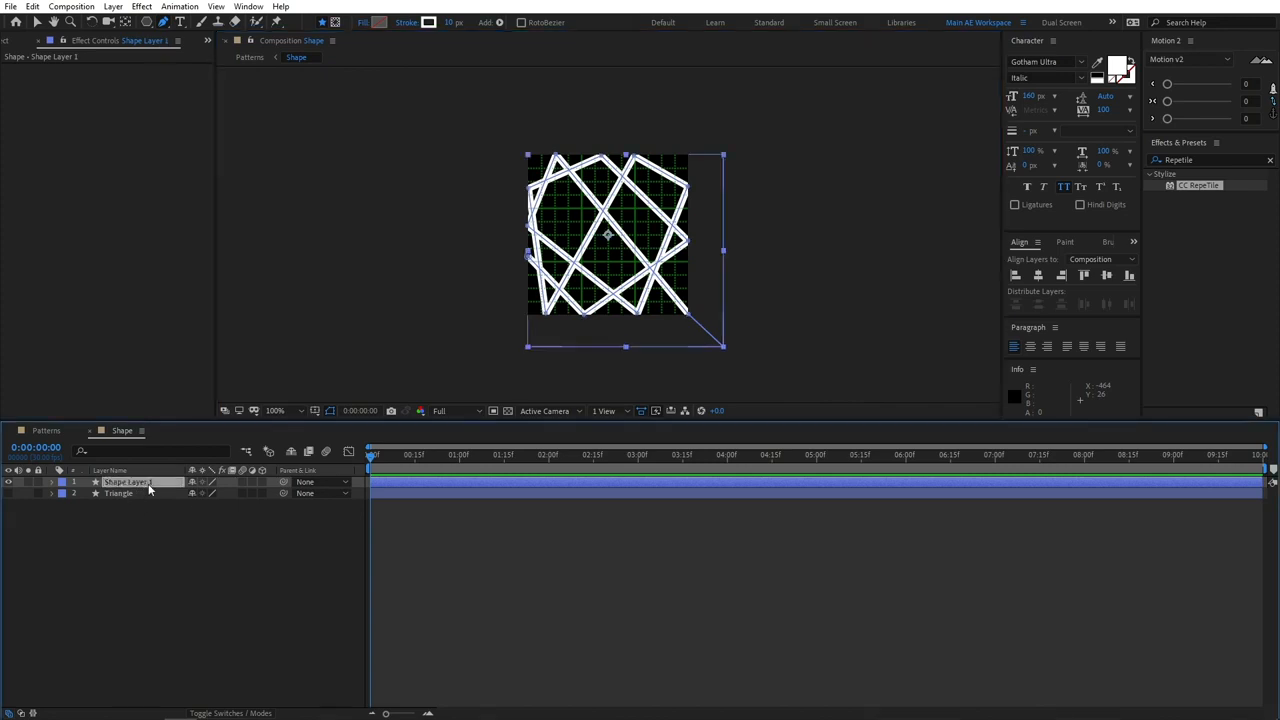
{"action": "key", "text": "Return"}
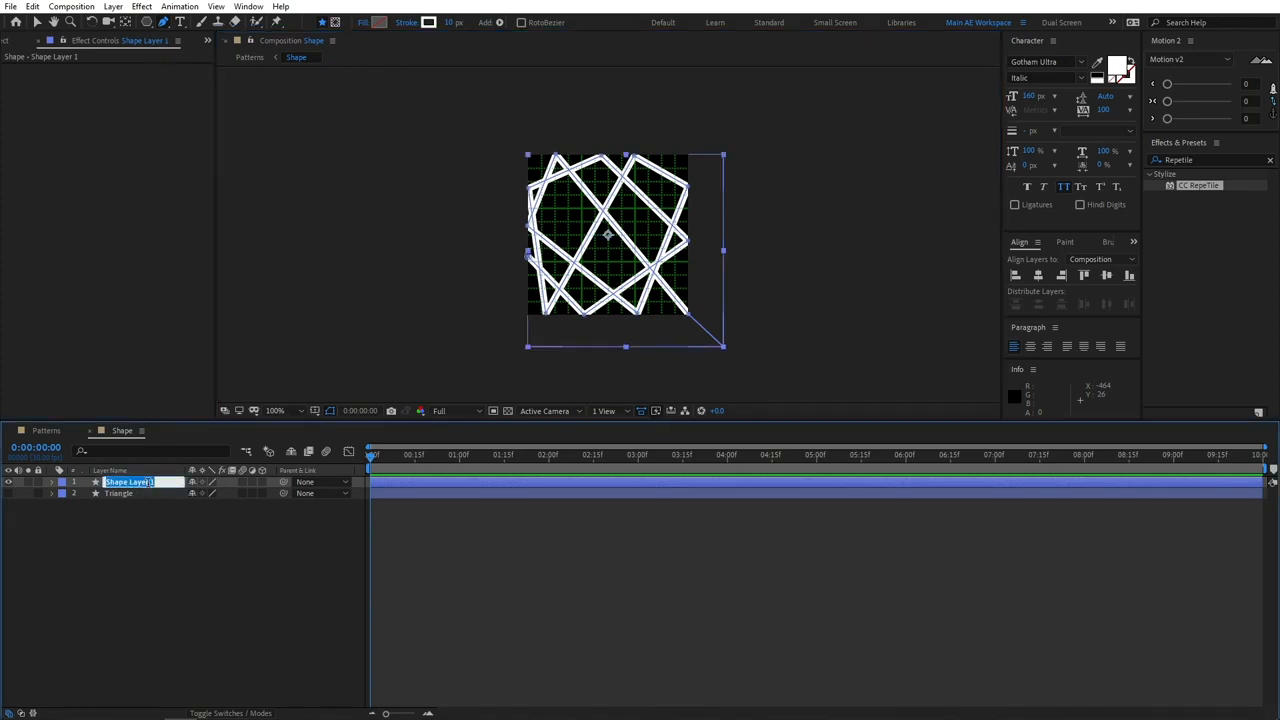
{"action": "type", "text": "Line"}
{"action": "left_click", "coordinate": [161, 570]}
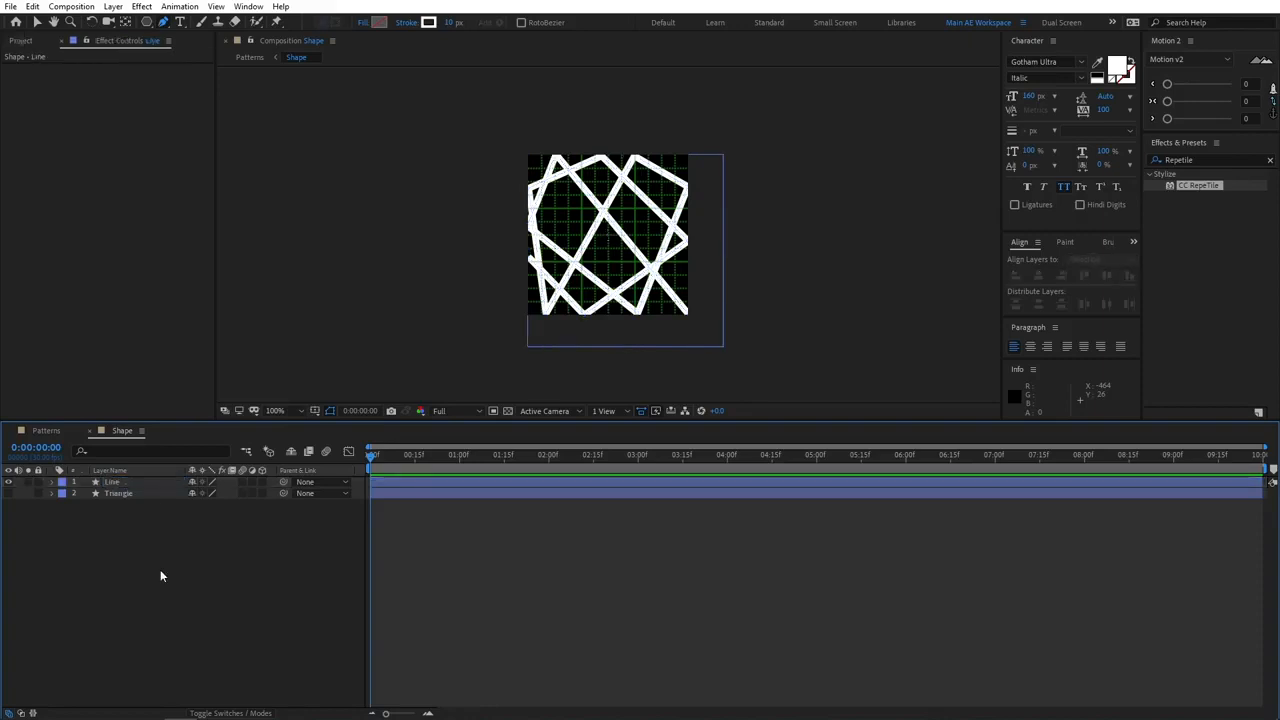
{"action": "left_click", "coordinate": [139, 485]}
{"action": "left_click", "coordinate": [135, 493]}
{"action": "left_click", "coordinate": [141, 485]}
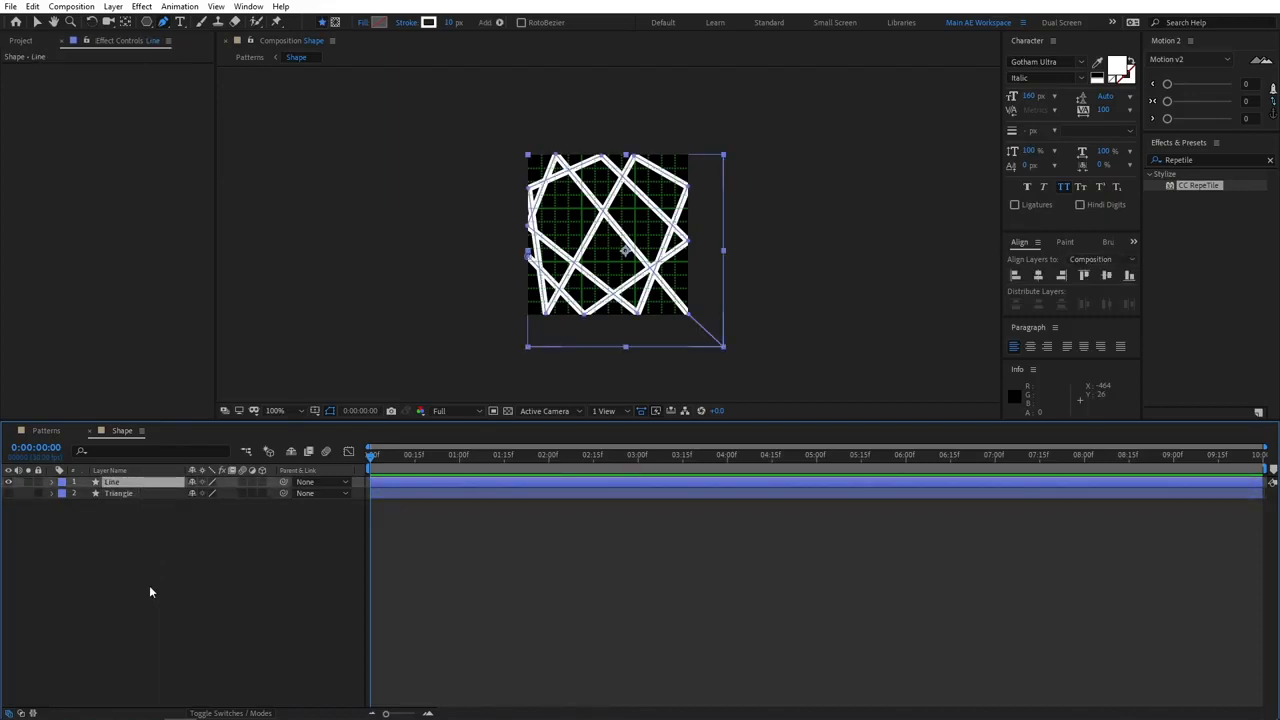
{"action": "left_click", "coordinate": [176, 590]}
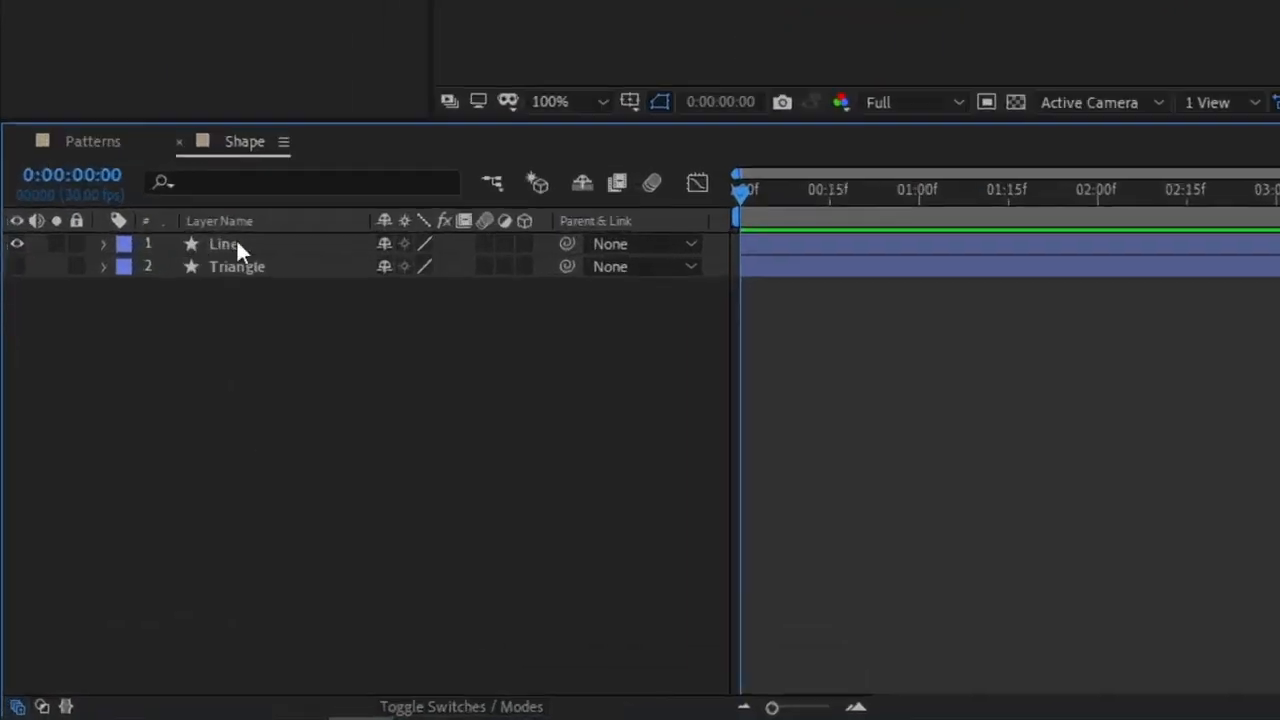
Add a Trim Paths operator to the Line layer.
{"action": "left_click", "coordinate": [237, 244]}
{"action": "key", "text": "Return"}
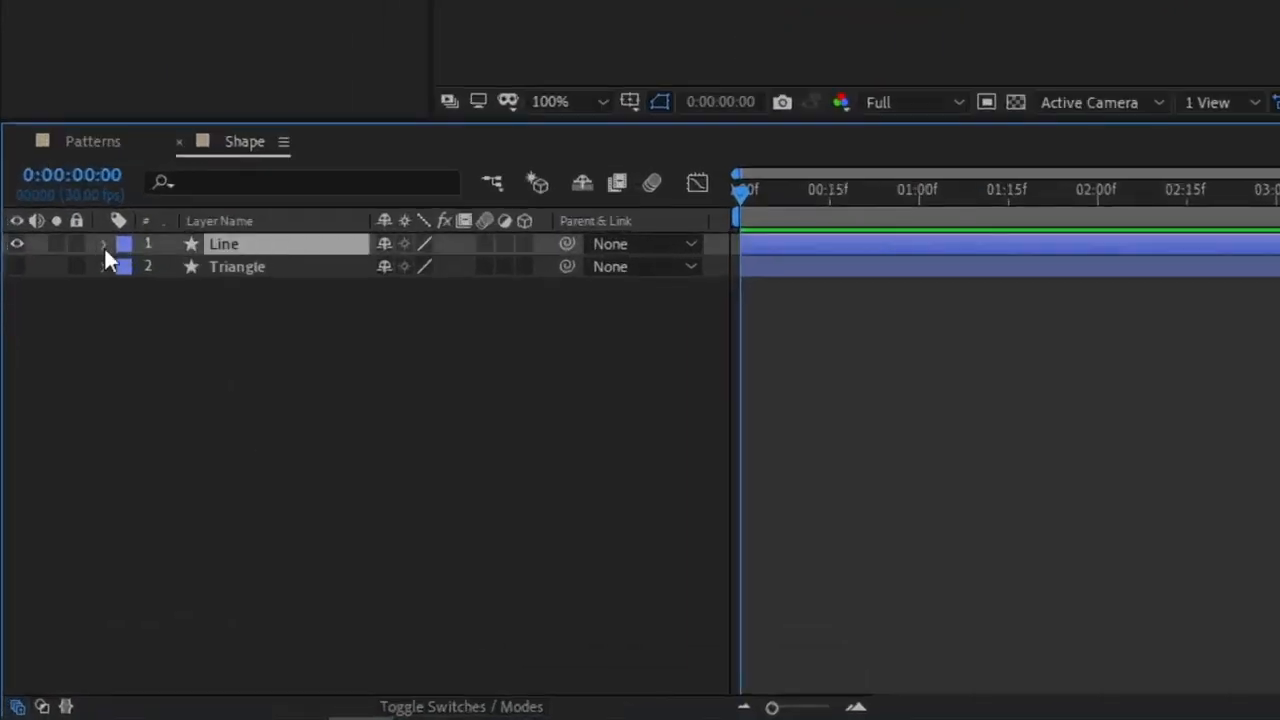
{"action": "left_click", "coordinate": [104, 246]}
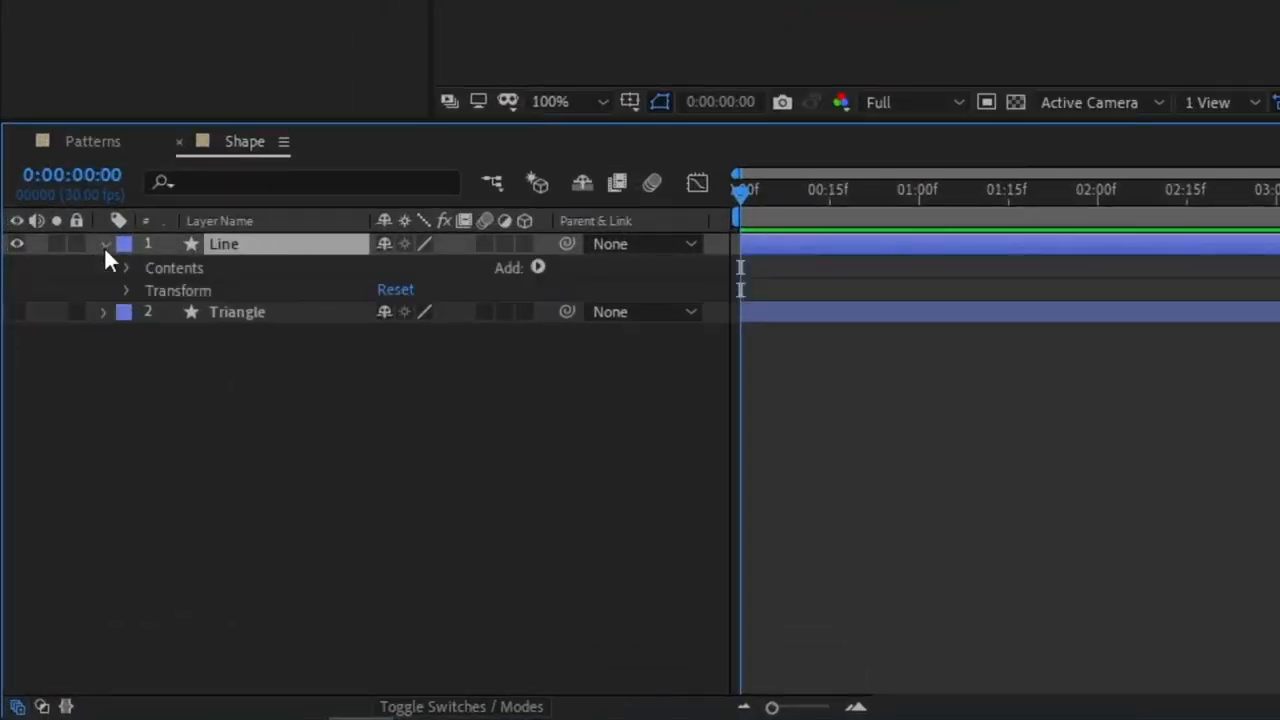
{"action": "left_click", "coordinate": [538, 268]}
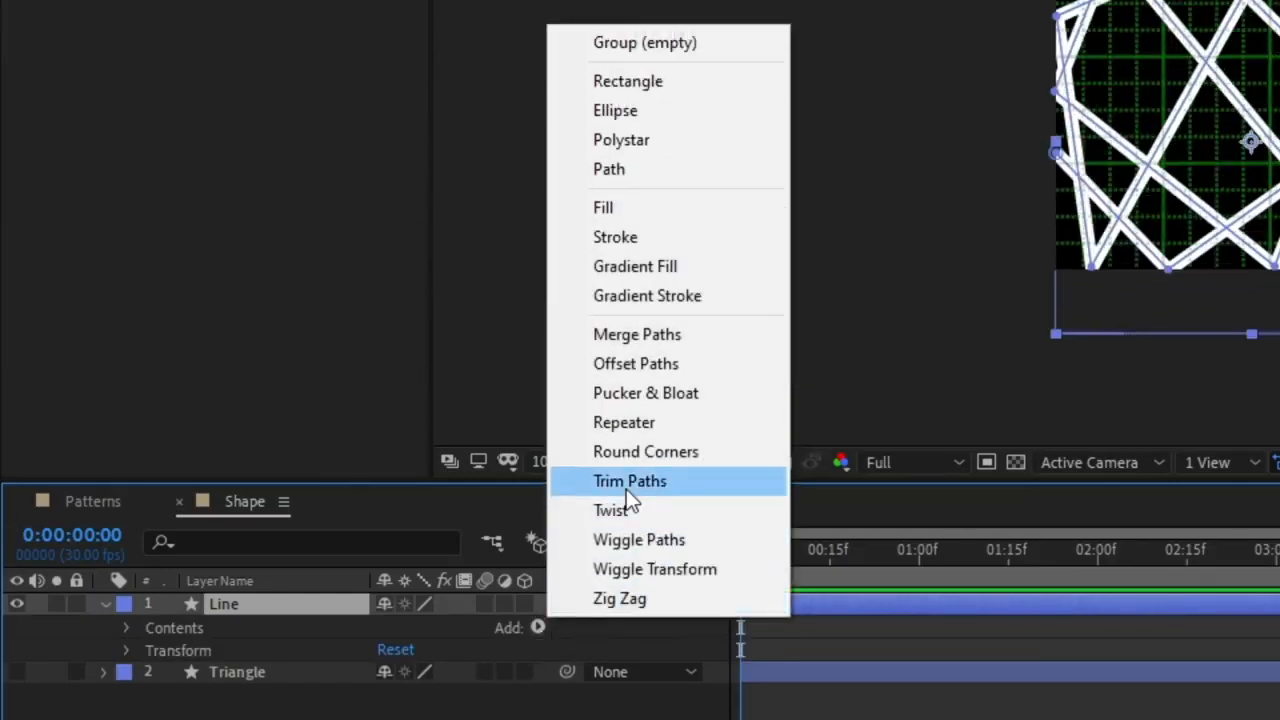
{"action": "left_click", "coordinate": [626, 489]}
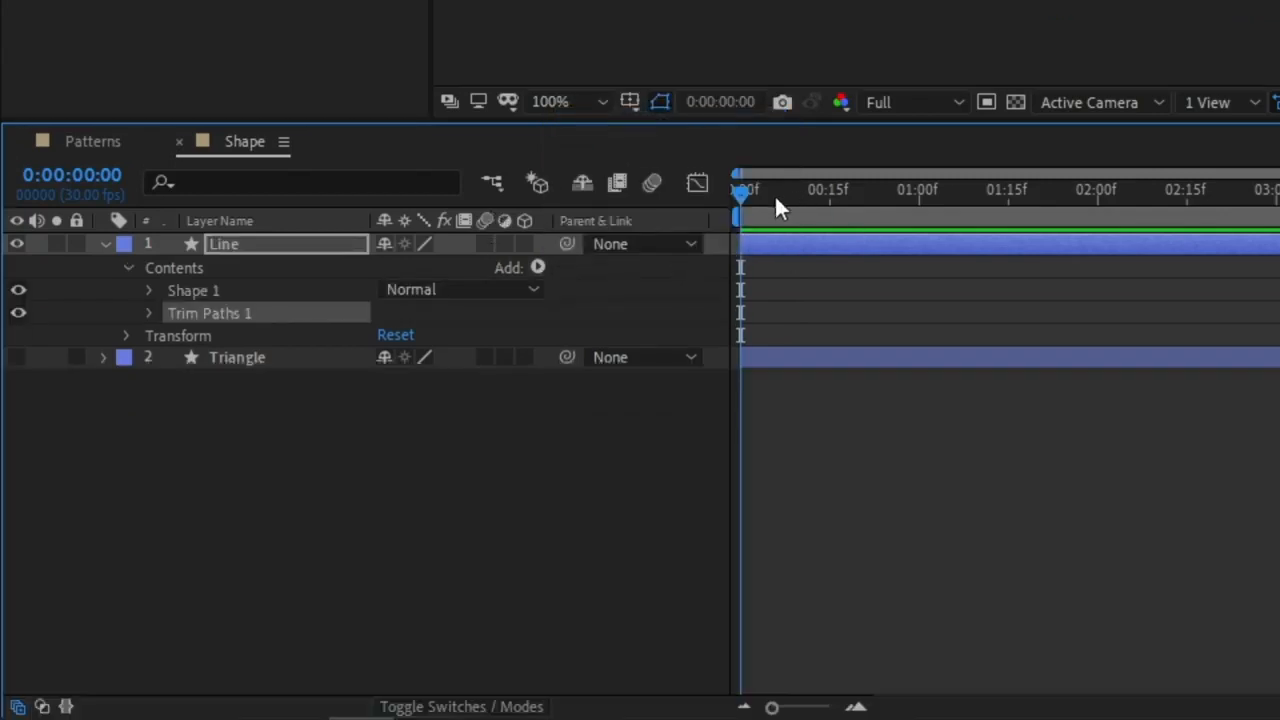
Enable keyframing for Trim Paths Start and End at the first frame, and set End to 0%.
{"action": "left_click", "coordinate": [748, 190]}
{"action": "left_click_drag", "start_coordinate": [748, 194], "coordinate": [738, 194]}
{"action": "left_click", "coordinate": [147, 314]}
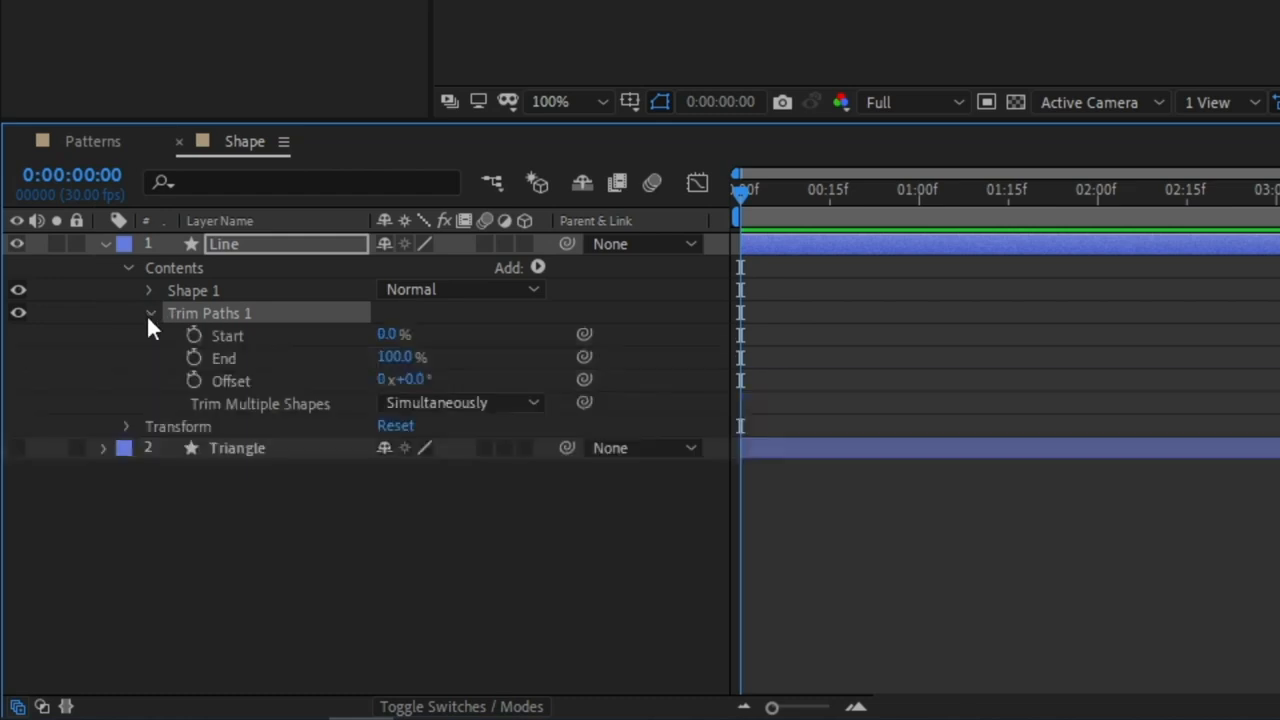
{"action": "mouse_move", "coordinate": [761, 197]}
{"action": "left_mouse_down"}
{"action": "mouse_move", "coordinate": [788, 200]}
{"action": "mouse_move", "coordinate": [740, 200]}
{"action": "left_mouse_up"}
{"action": "left_click", "coordinate": [195, 336]}
{"action": "left_click", "coordinate": [194, 358]}
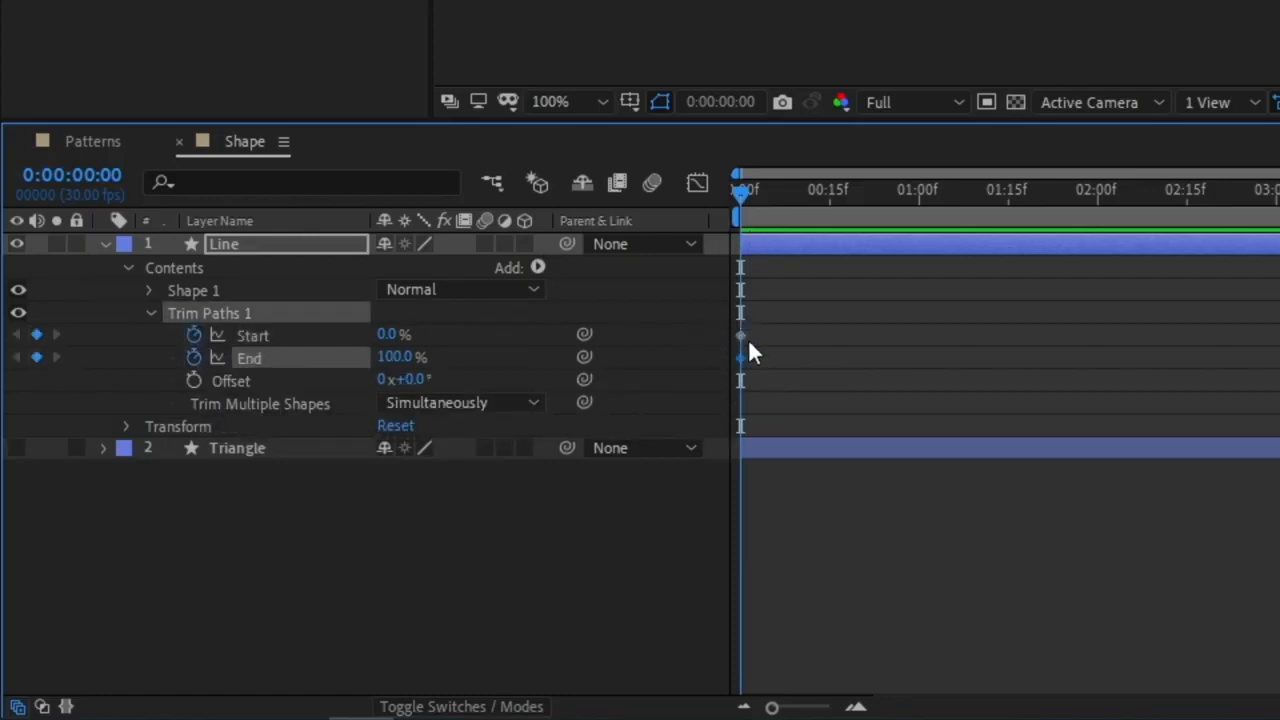
{"action": "left_click", "coordinate": [395, 357]}
{"action": "type", "text": "36"}
{"action": "key", "text": "Return"}
{"action": "left_click_drag", "start_coordinate": [313, 359], "coordinate": [126, 366]}
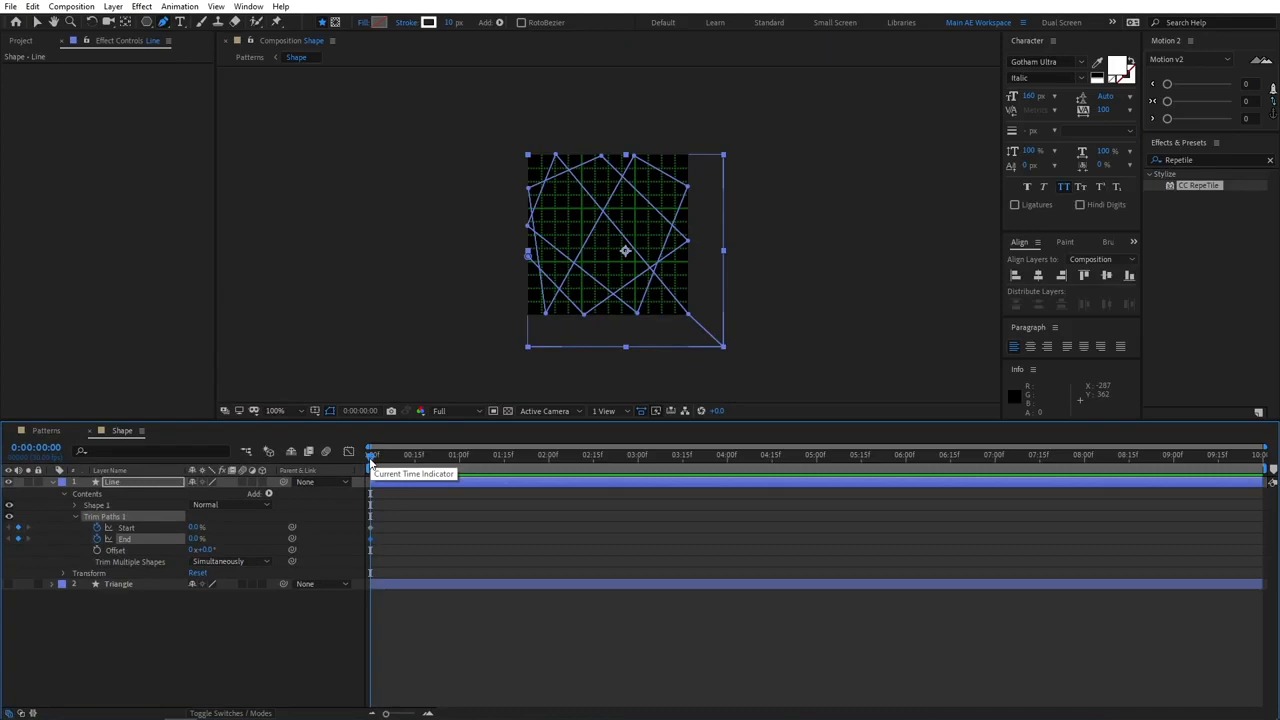
At 0:00:09:00, add keyframes for Trim Paths Start and End and set both to 100%.
{"action": "left_click_drag", "start_coordinate": [371, 458], "coordinate": [1172, 458]}
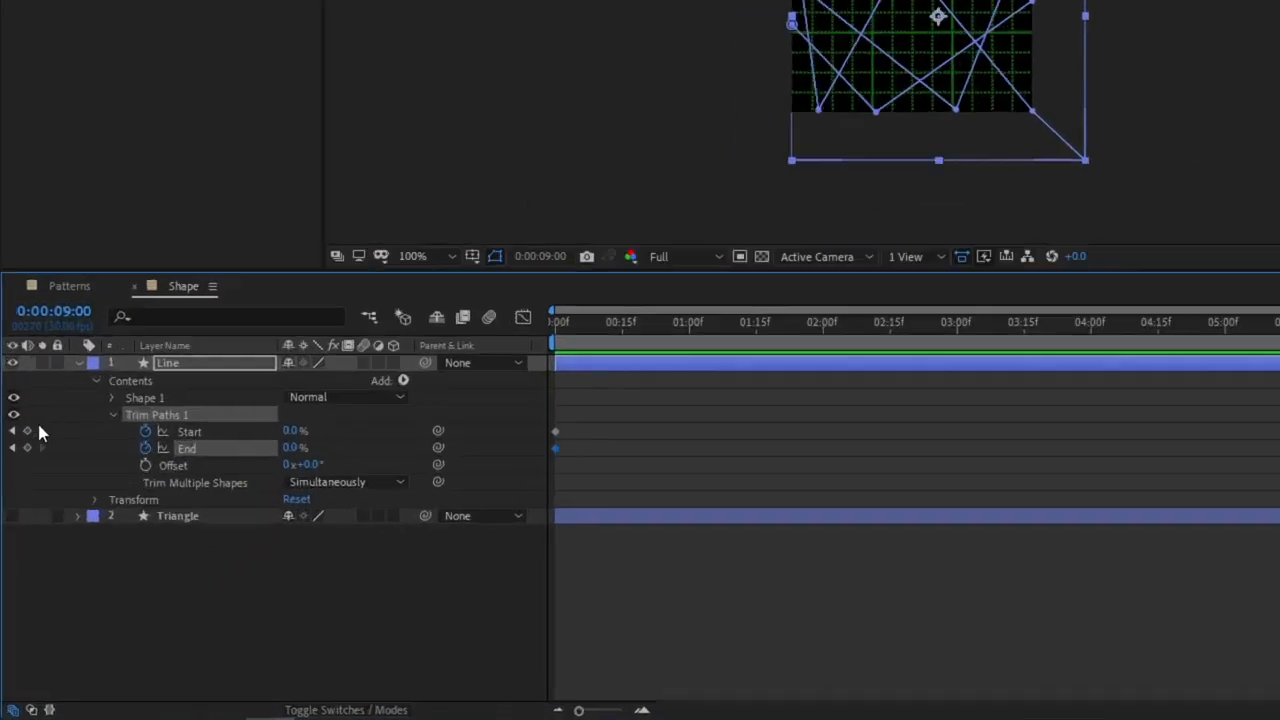
{"action": "left_click", "coordinate": [20, 525]}
{"action": "left_click", "coordinate": [19, 537]}
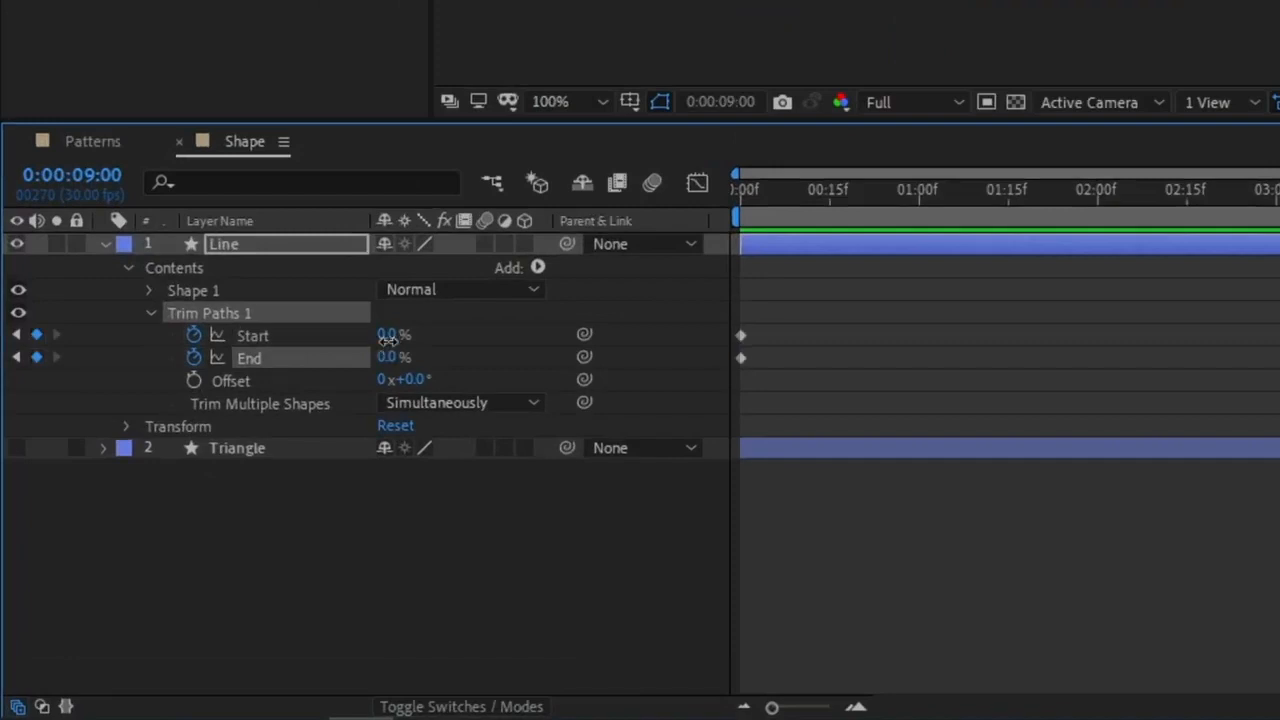
{"action": "left_click_drag", "start_coordinate": [388, 338], "coordinate": [478, 342]}
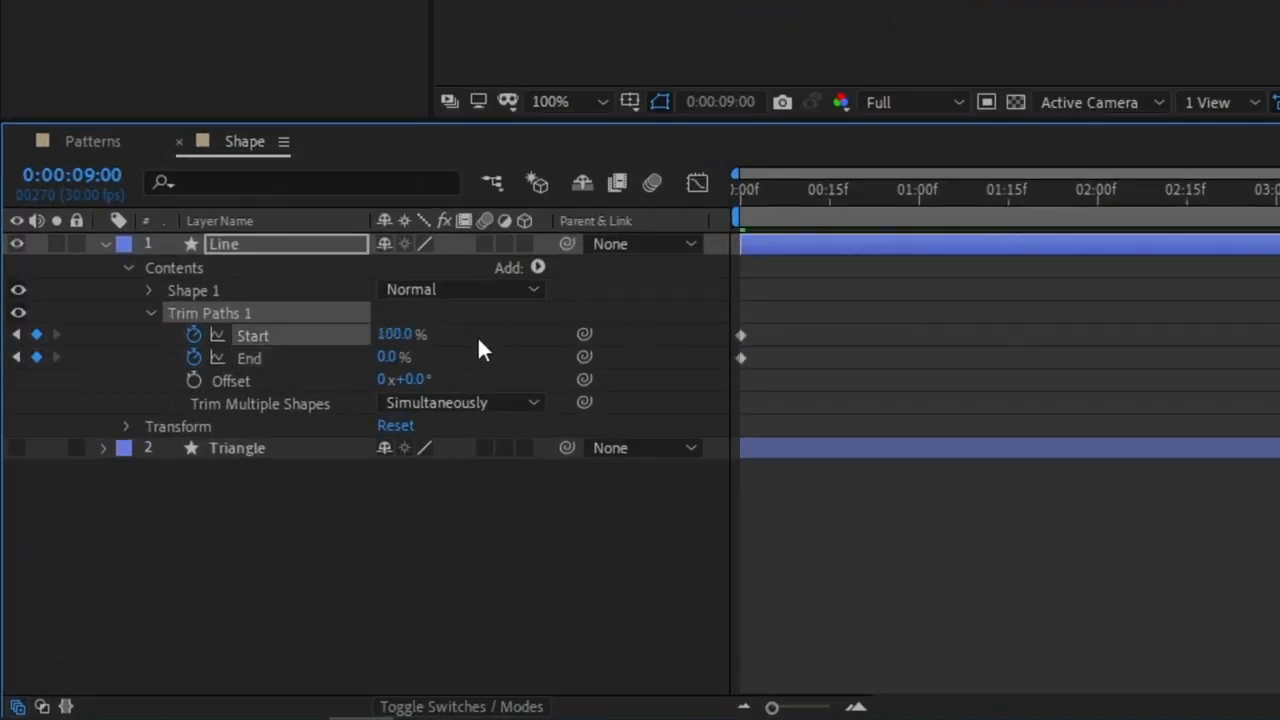
{"action": "left_click_drag", "start_coordinate": [395, 365], "coordinate": [631, 370]}
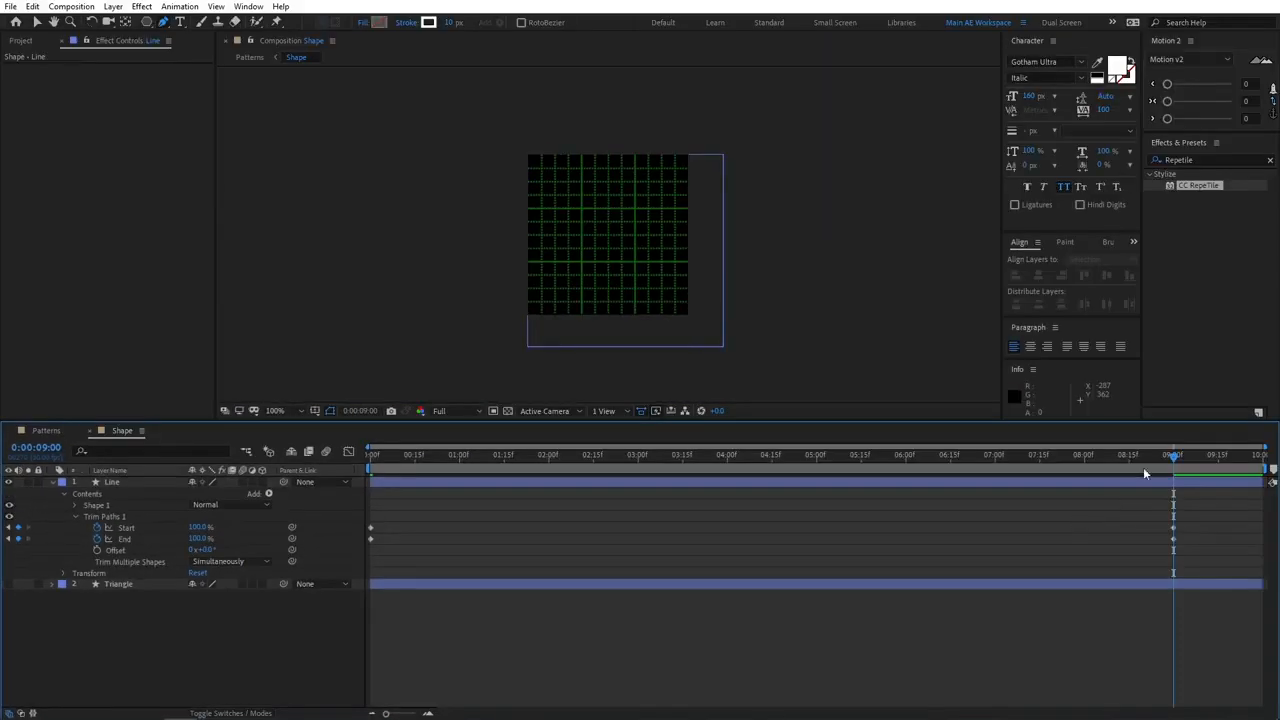
Shift both End keyframes forward in time by about 11 frames and return to the first frame.
{"action": "left_click_drag", "start_coordinate": [1145, 473], "coordinate": [1172, 482]}
{"action": "left_click_drag", "start_coordinate": [1204, 558], "coordinate": [403, 541]}
{"action": "left_click_drag", "start_coordinate": [404, 460], "coordinate": [356, 458]}
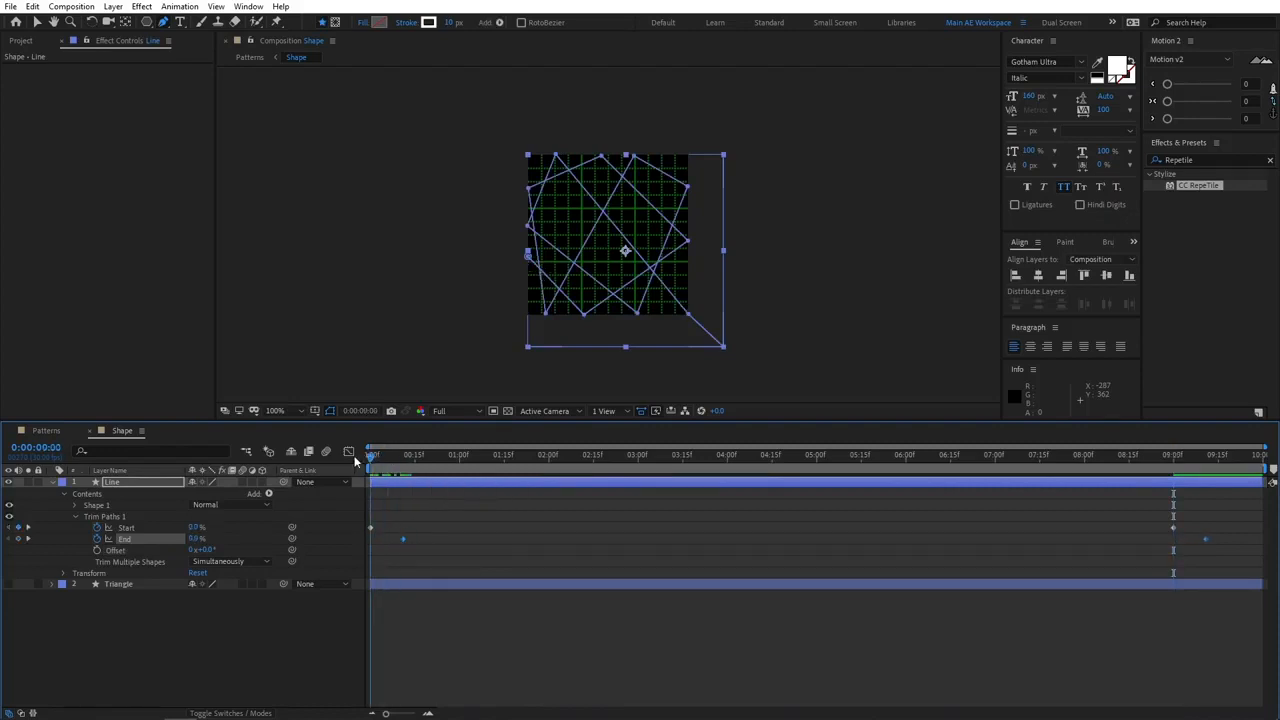
Preview the Line animation from the first frame, and play it again from about 0:00:01:08.
{"action": "key", "text": "space"}
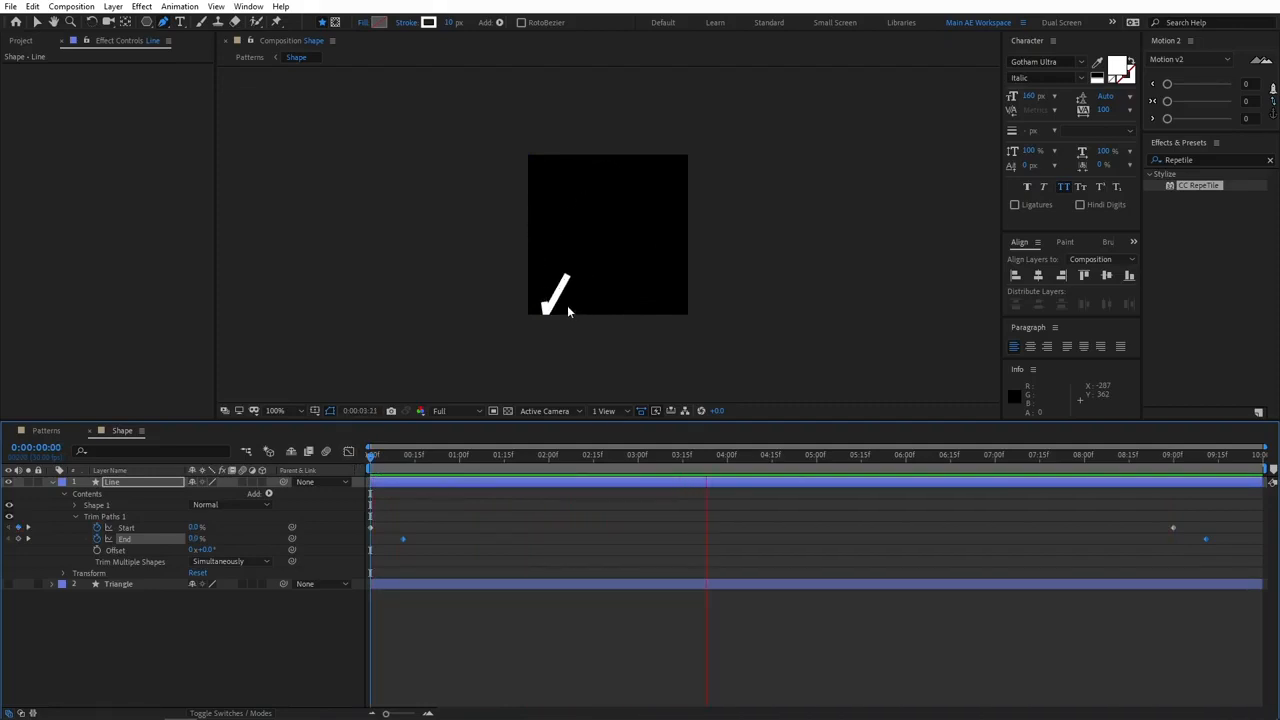
{"action": "key", "text": "space"}
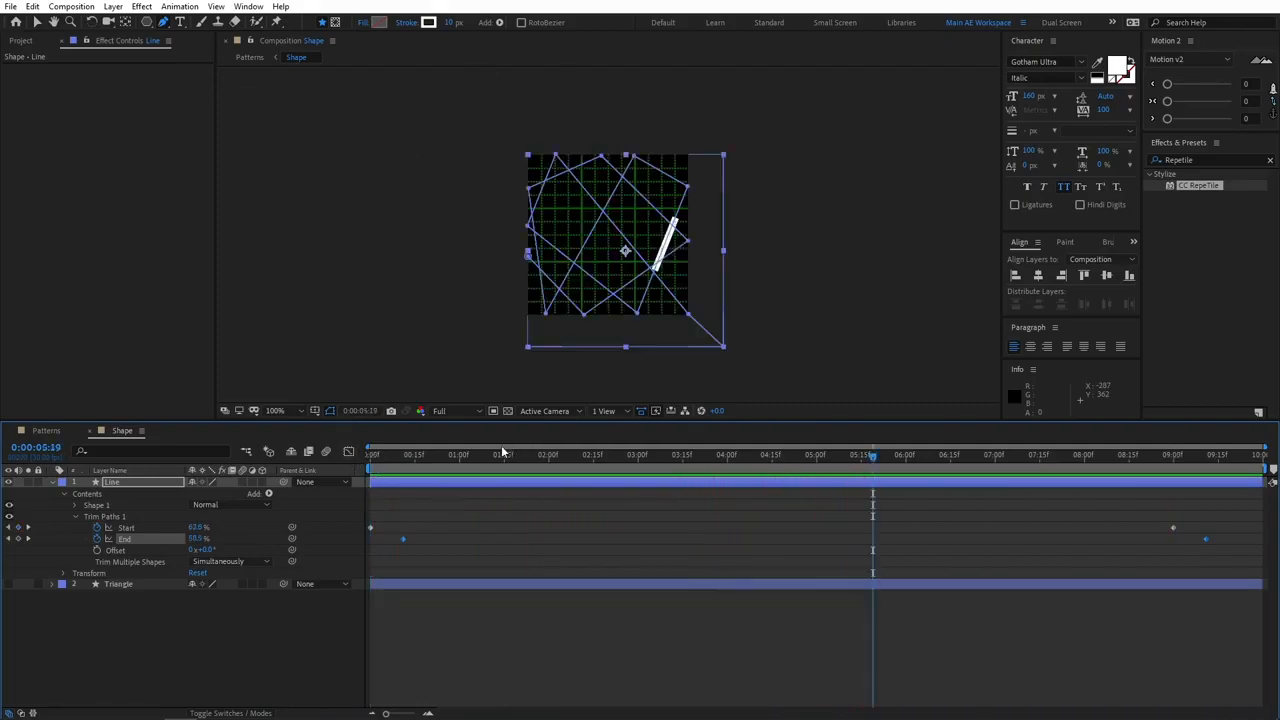
{"action": "mouse_move", "coordinate": [400, 460]}
{"action": "left_mouse_down"}
{"action": "mouse_move", "coordinate": [579, 465]}
{"action": "mouse_move", "coordinate": [471, 465]}
{"action": "mouse_move", "coordinate": [483, 463]}
{"action": "left_mouse_up"}
{"action": "key", "text": "space"}
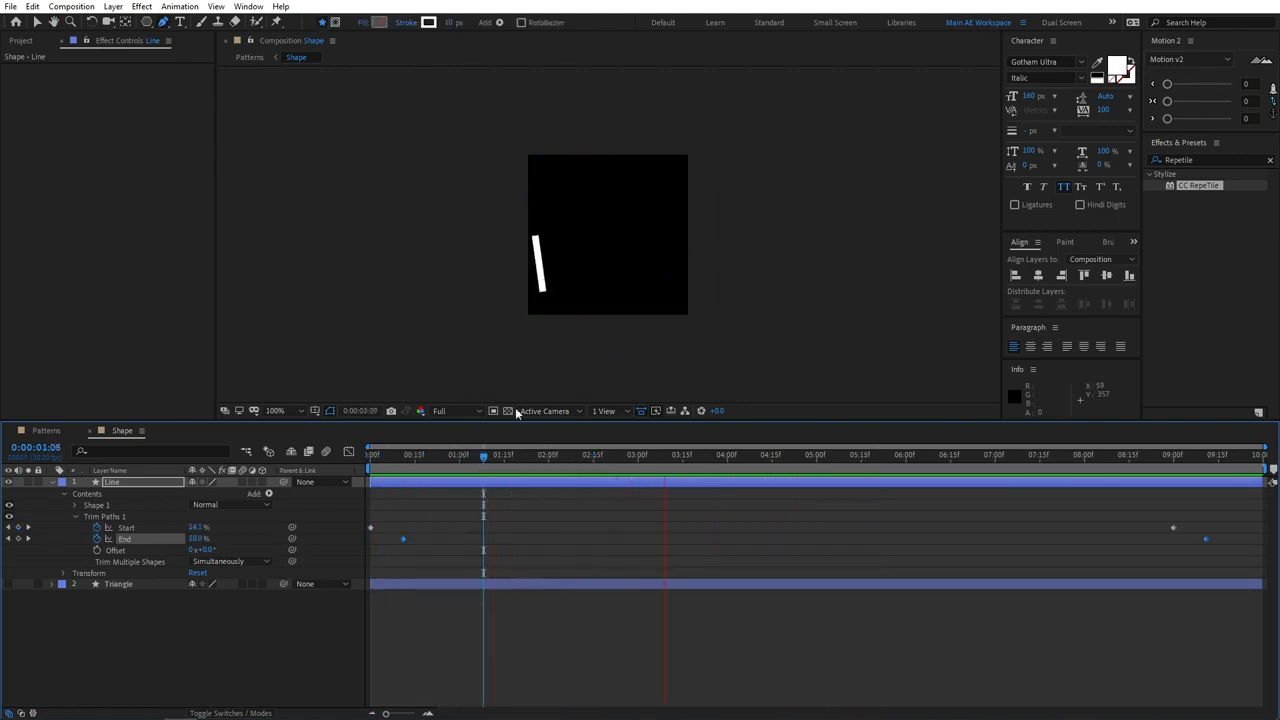
{"action": "key", "text": "space"}
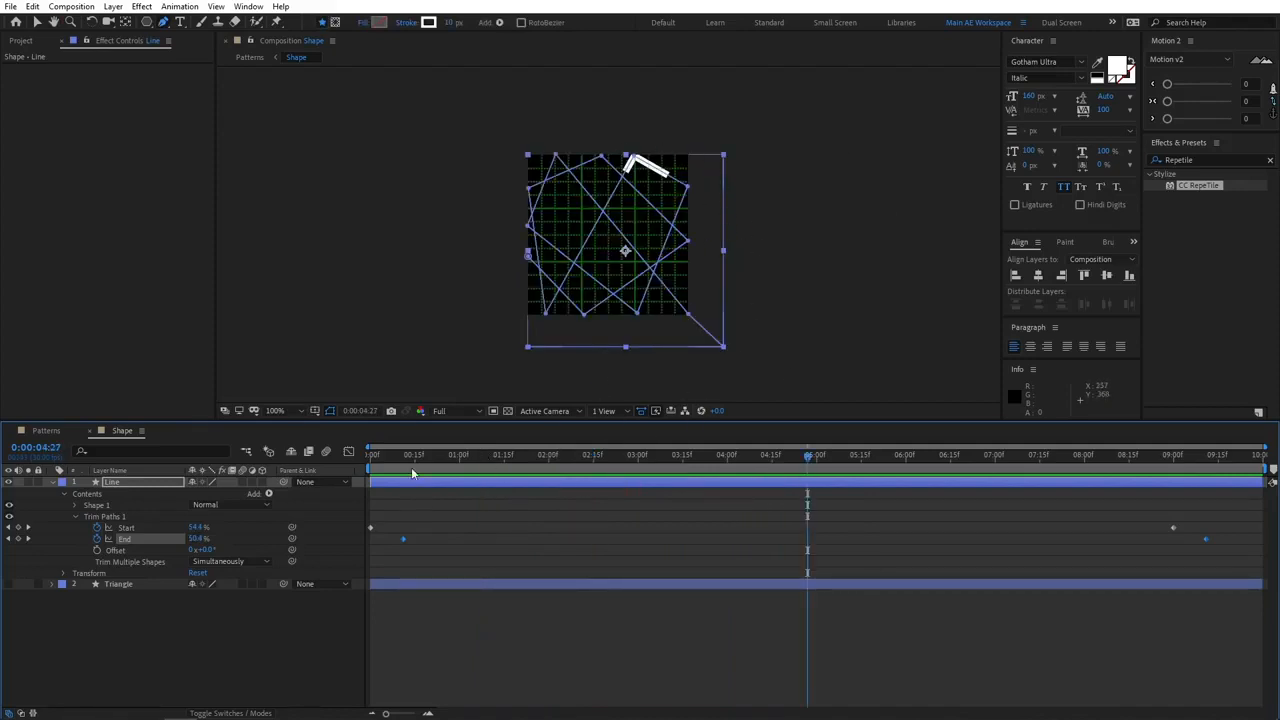
Preview the Line animation from the first frame and stop playback at 0:00:00:20.
{"action": "key", "text": "Home"}
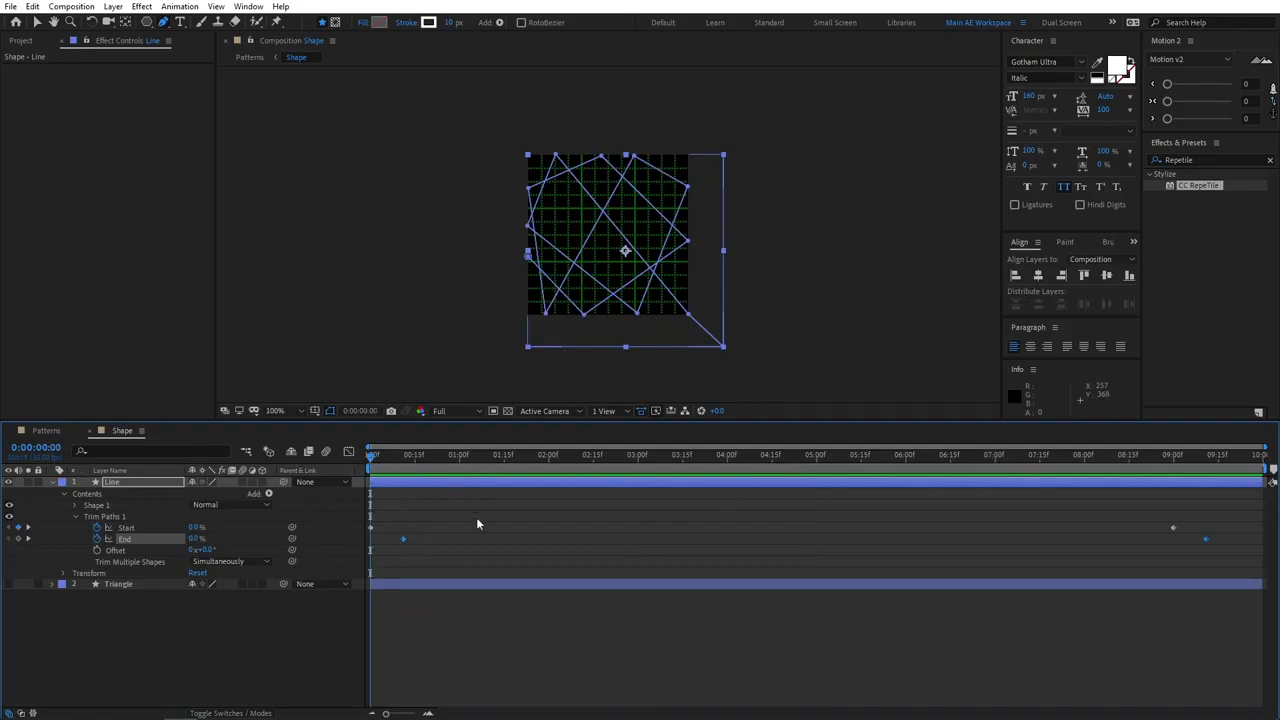
{"action": "key", "text": "space"}
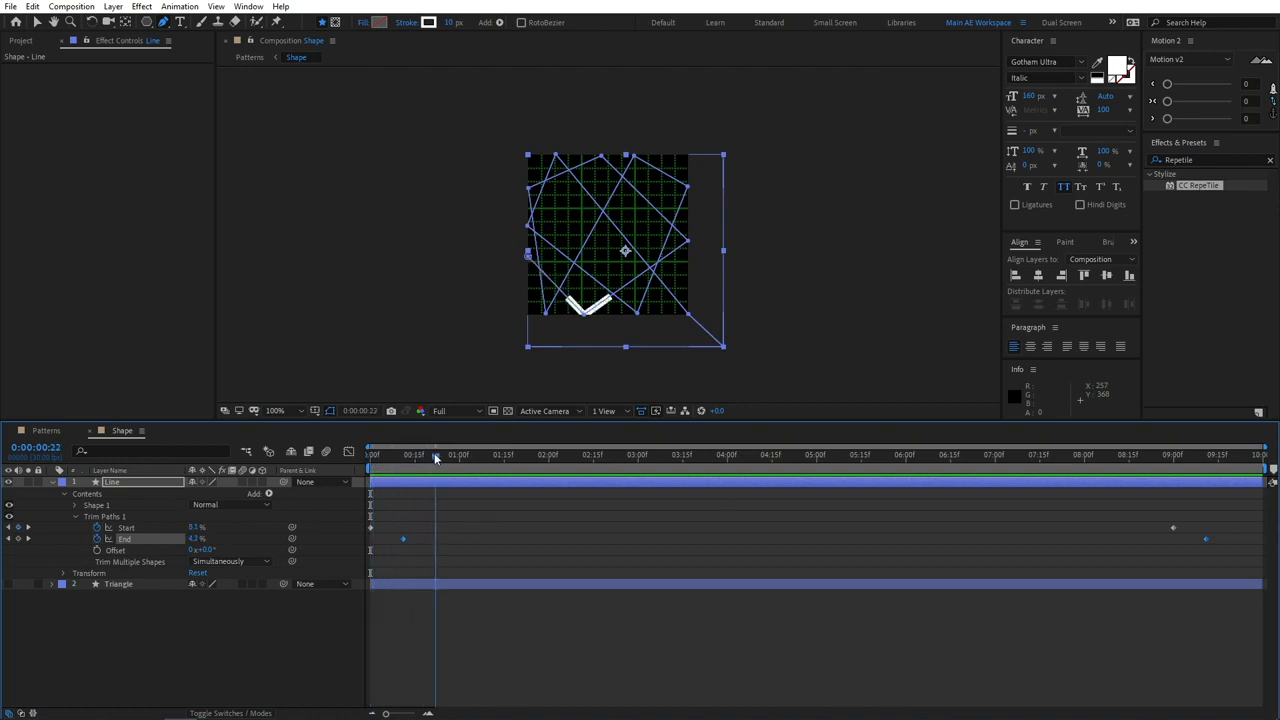
{"action": "key", "text": "space"}
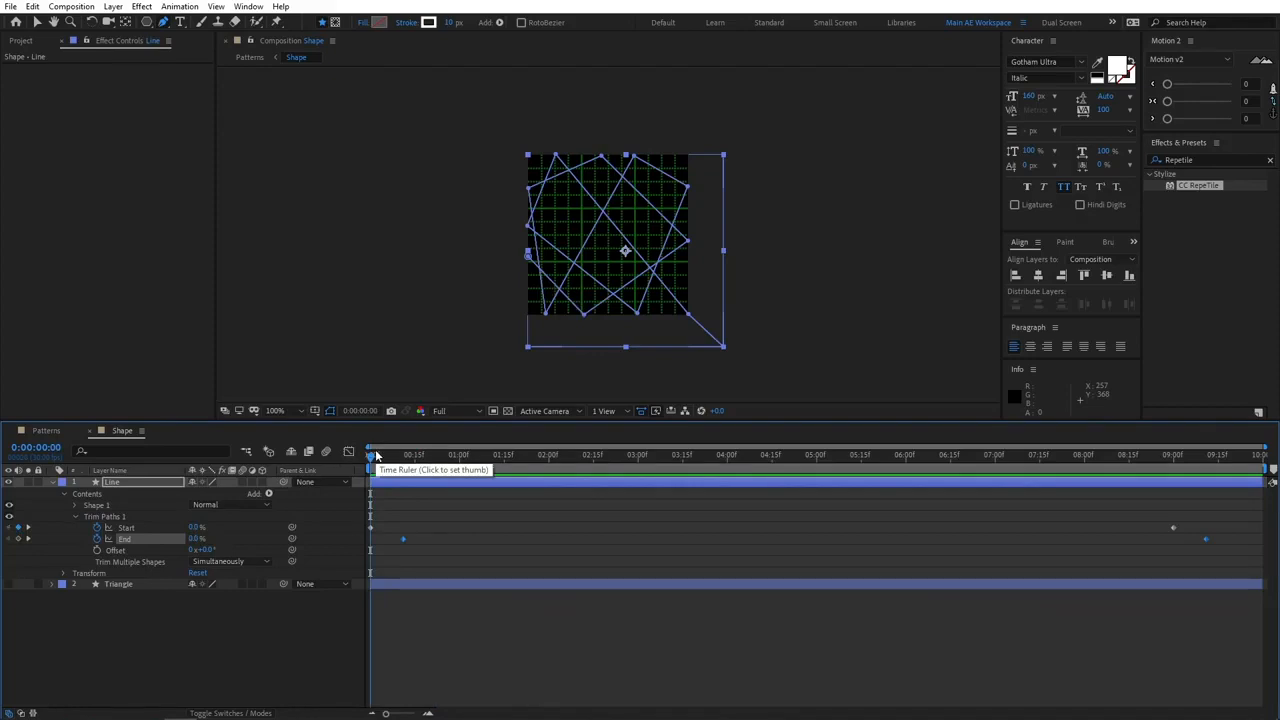
{"action": "key", "text": "space"}
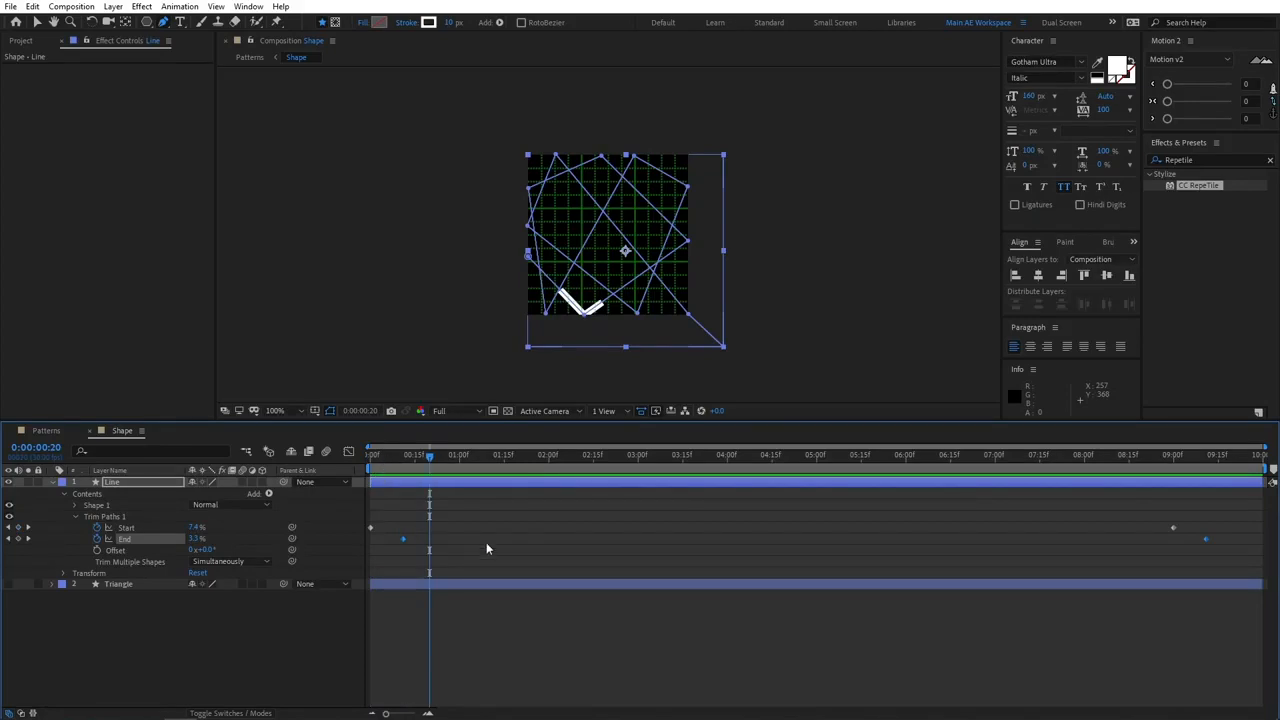
Shift both End keyframes so the first sits at 0:00:00:20, then move the closing Start and End keyframes out to the composition's end.
{"action": "left_click_drag", "start_coordinate": [404, 540], "coordinate": [430, 540]}
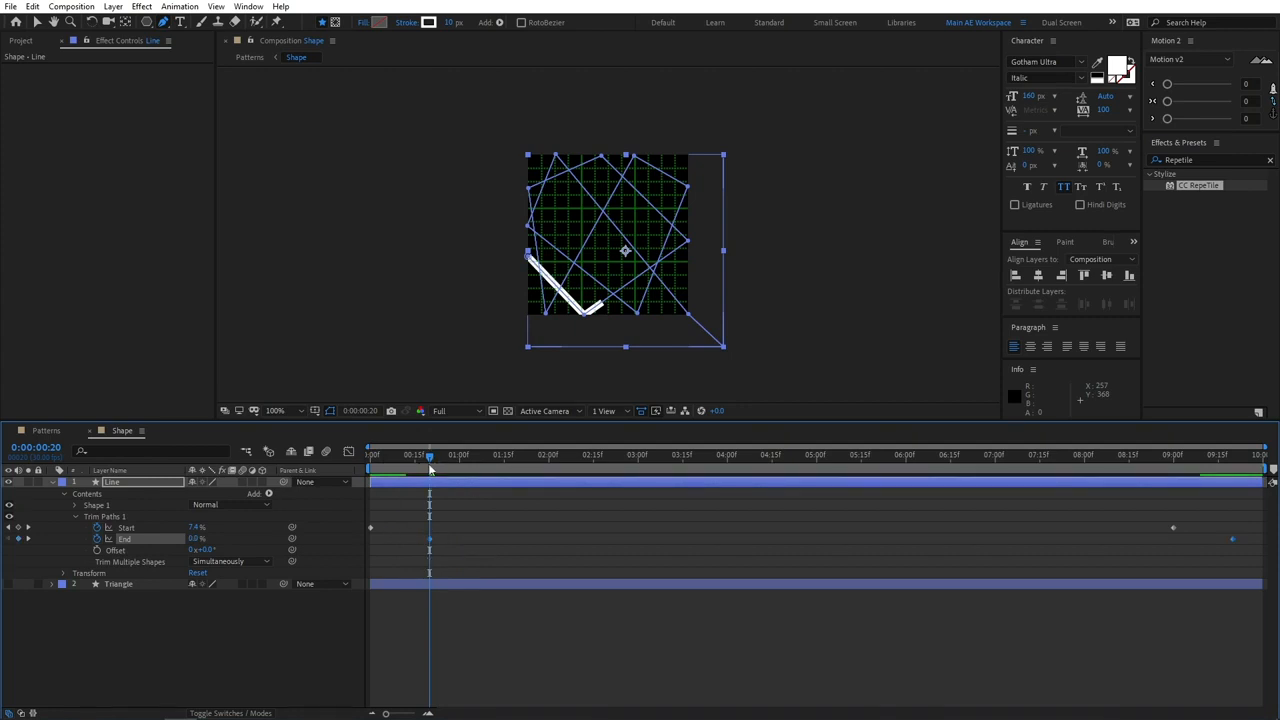
{"action": "left_click_drag", "start_coordinate": [428, 466], "coordinate": [481, 456]}
{"action": "left_click", "coordinate": [513, 489]}
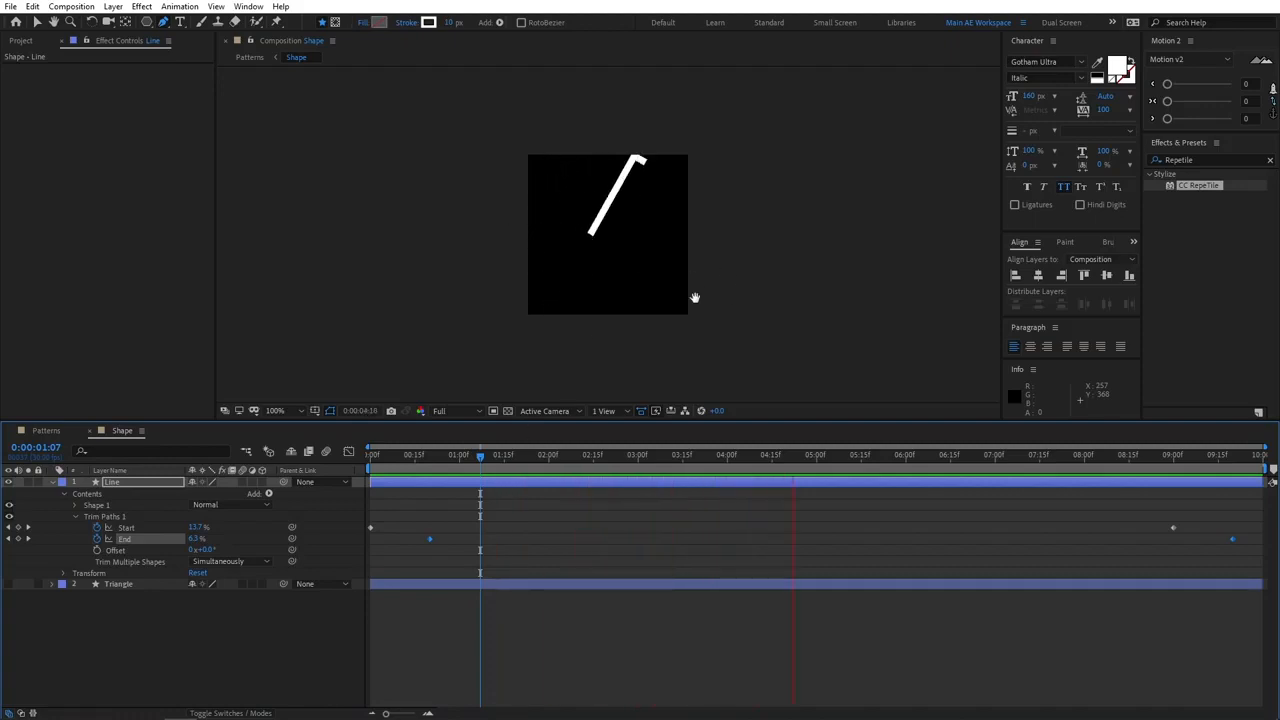
{"action": "key", "text": "space"}
{"action": "mouse_move", "coordinate": [1124, 509]}
{"action": "left_mouse_down"}
{"action": "mouse_move", "coordinate": [1240, 560]}
{"action": "mouse_move", "coordinate": [1255, 547]}
{"action": "mouse_move", "coordinate": [1234, 547]}
{"action": "mouse_move", "coordinate": [1259, 548]}
{"action": "left_mouse_up"}
{"action": "left_click", "coordinate": [940, 538]}
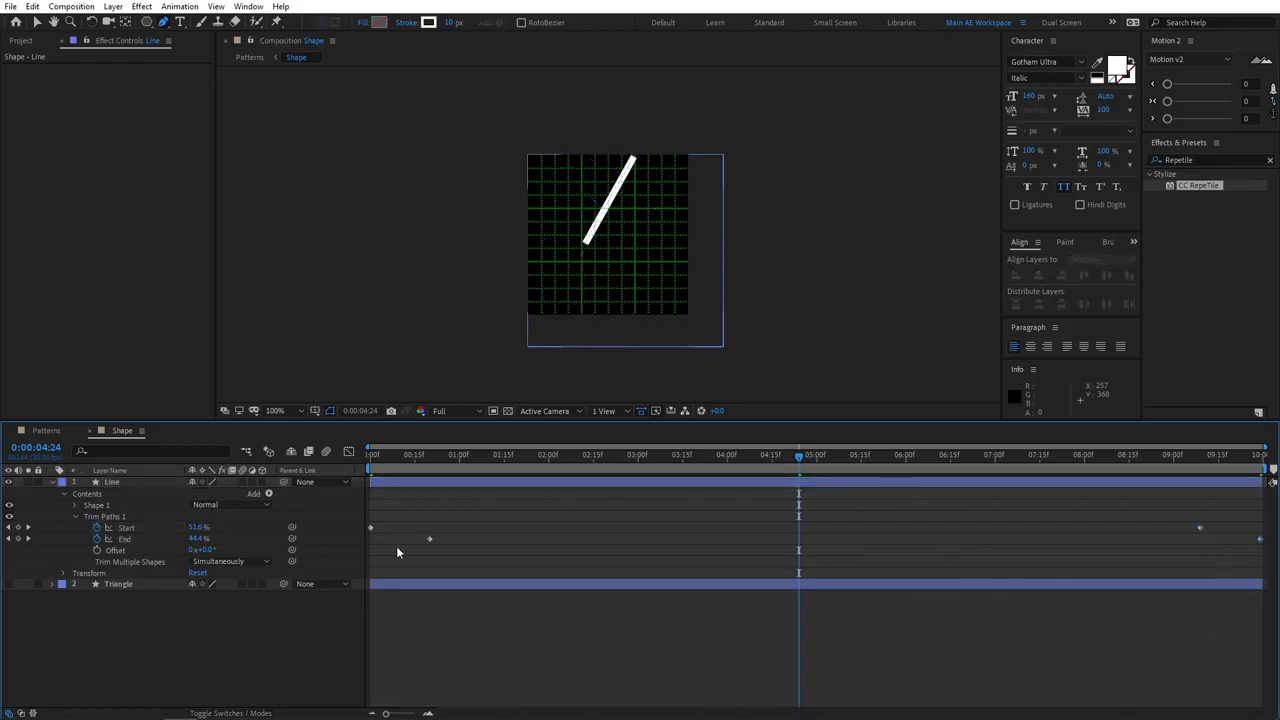
Change the Line layer's stroke color to near-black and check it against the transparency grid at 0:00:02:23.
{"action": "left_click", "coordinate": [129, 482]}
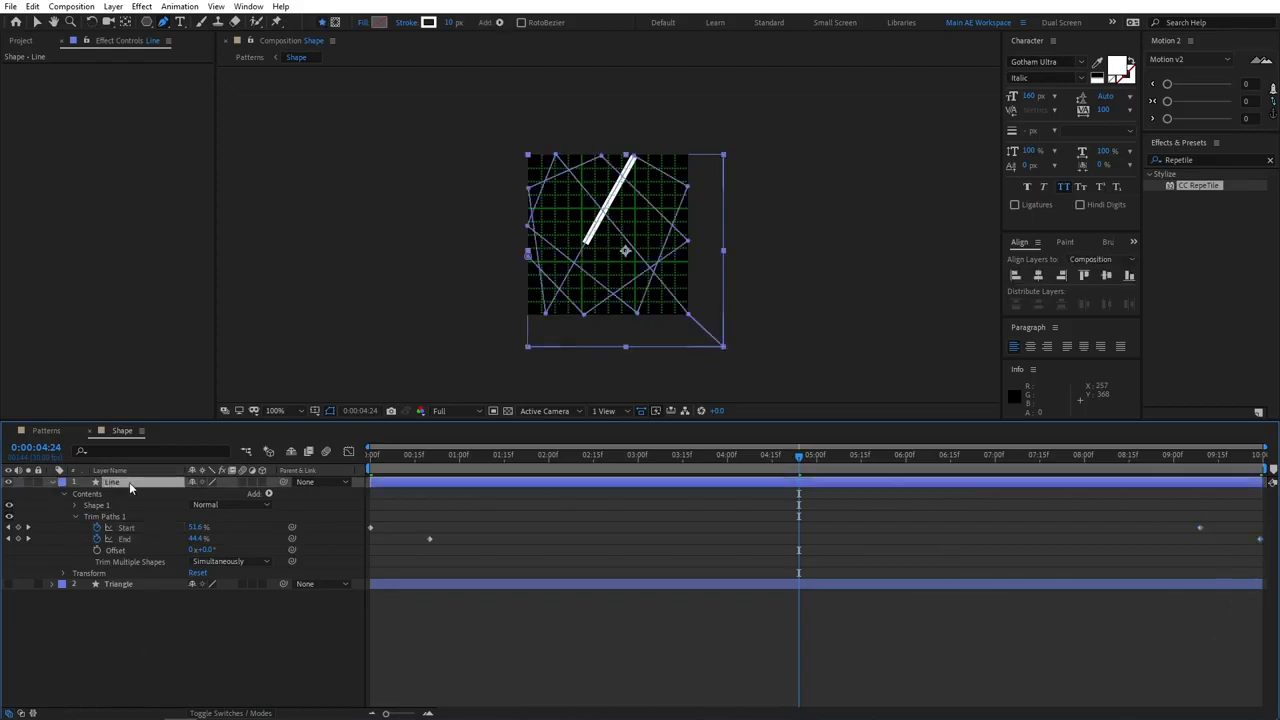
{"action": "left_click", "coordinate": [430, 23]}
{"action": "left_click_drag", "start_coordinate": [121, 302], "coordinate": [28, 420]}
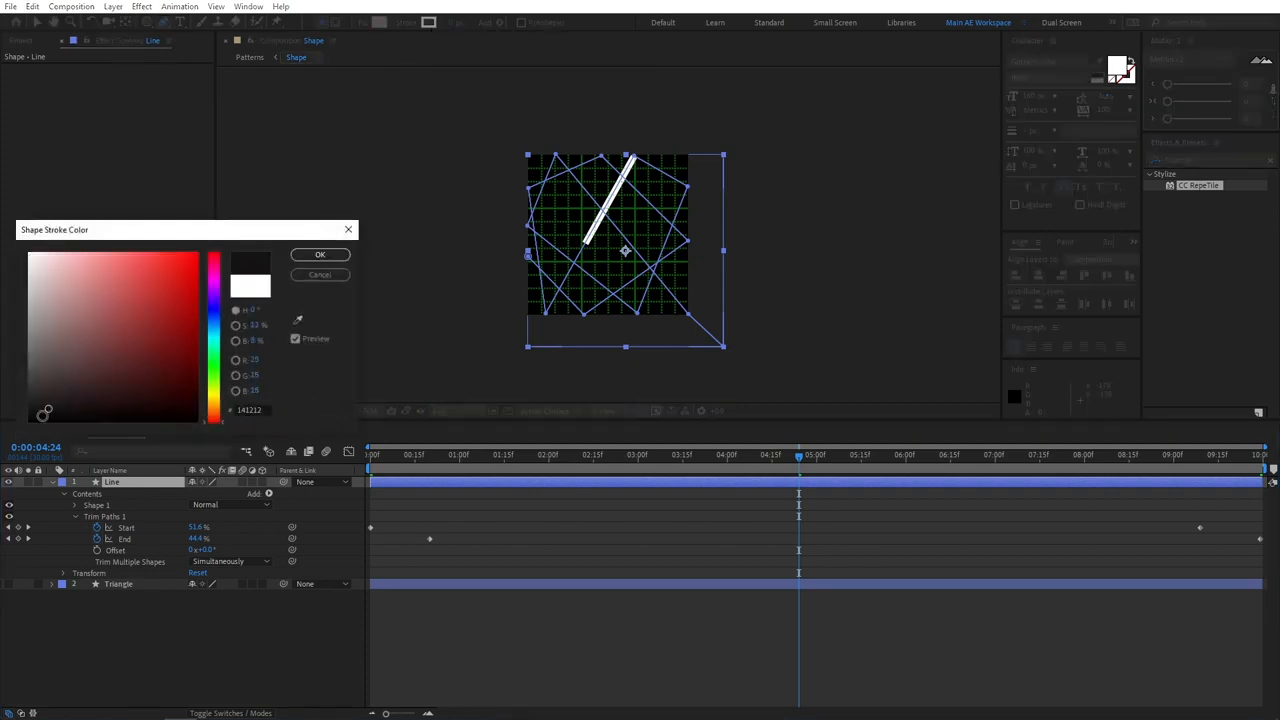
{"action": "left_click", "coordinate": [322, 256]}
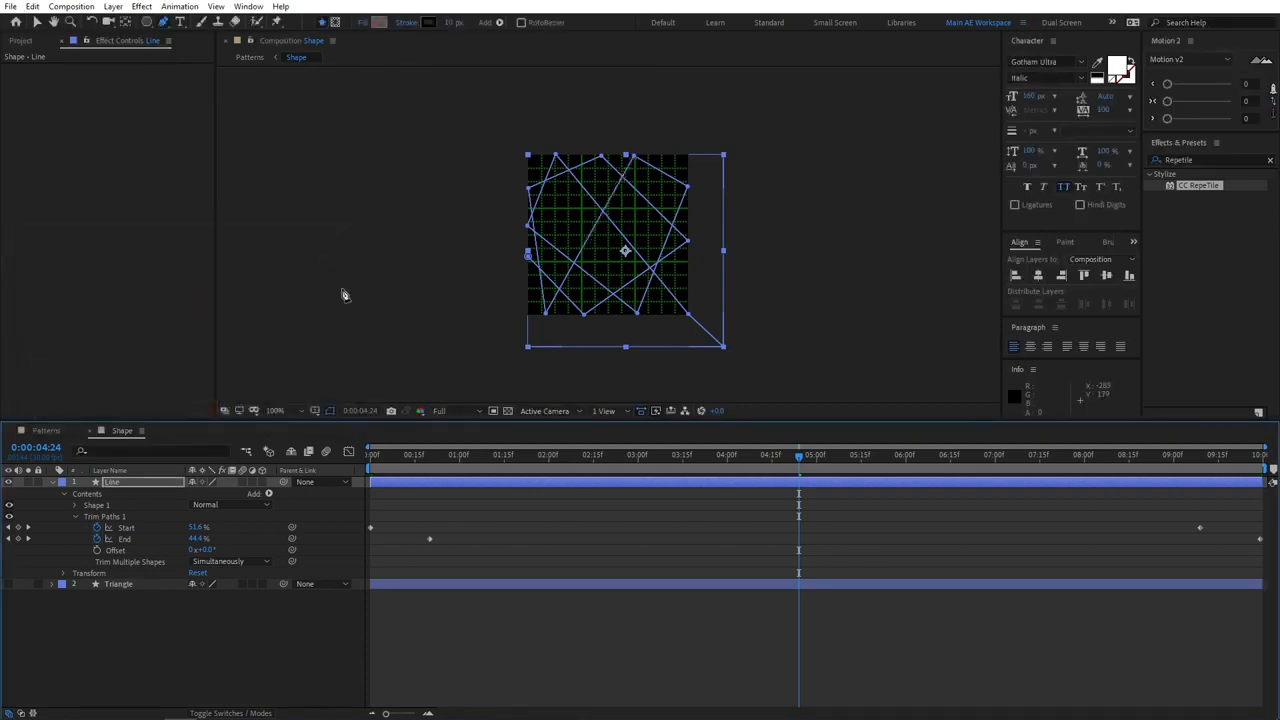
{"action": "mouse_move", "coordinate": [748, 455]}
{"action": "left_mouse_down"}
{"action": "mouse_move", "coordinate": [592, 455]}
{"action": "mouse_move", "coordinate": [616, 455]}
{"action": "left_mouse_up"}
{"action": "left_click", "coordinate": [507, 410]}
{"action": "left_click", "coordinate": [508, 410]}
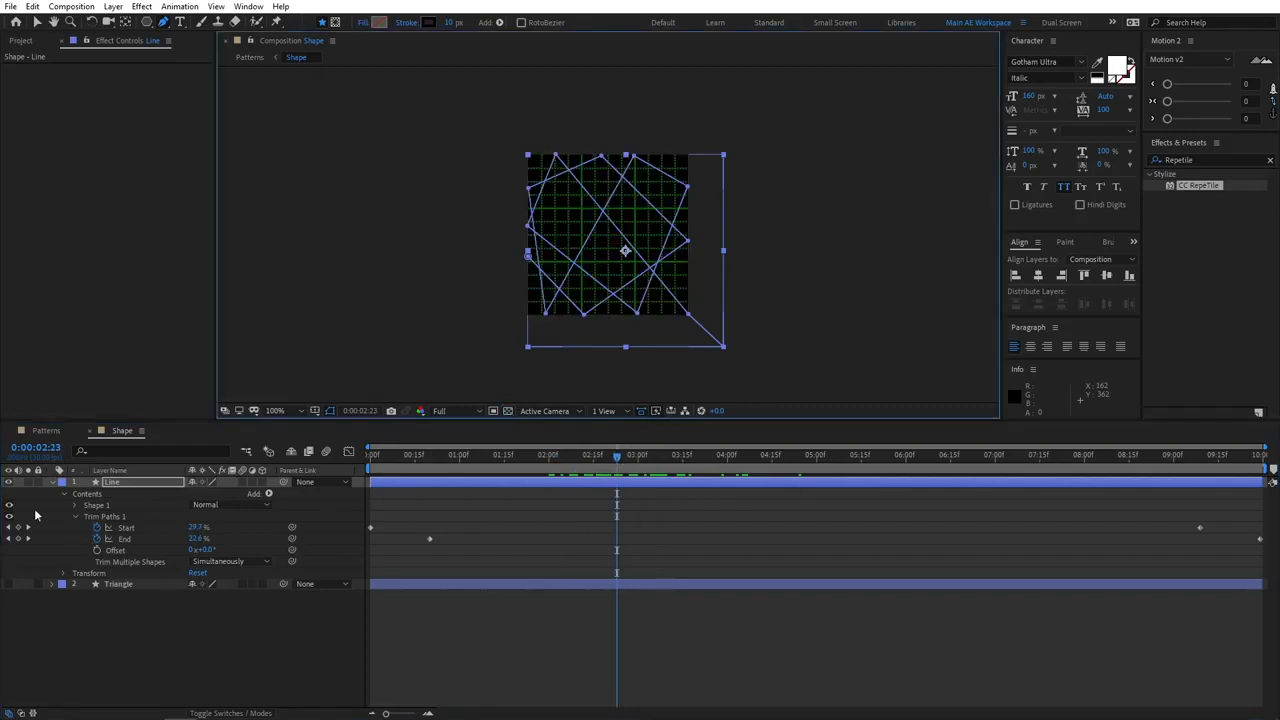
Collapse the Line layer's properties, make the Triangle layer visible, and place Line beneath Triangle.
{"action": "left_click", "coordinate": [53, 482]}
{"action": "left_click", "coordinate": [116, 610]}
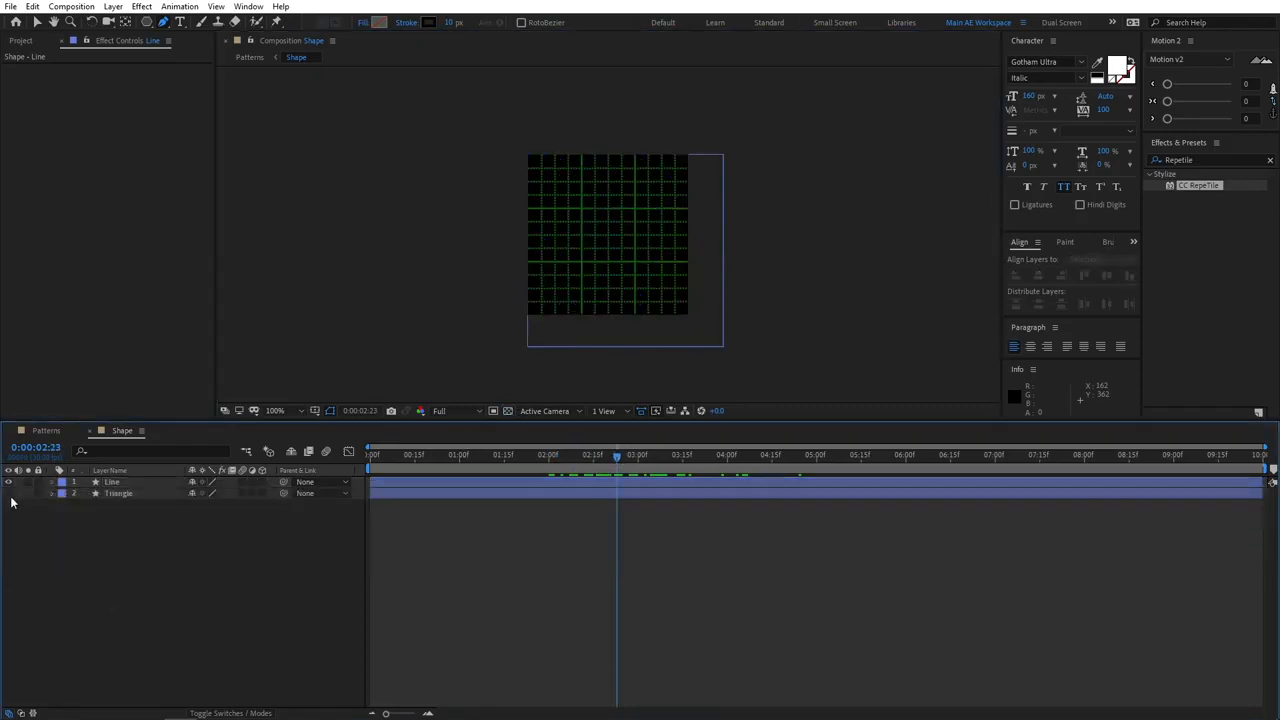
{"action": "left_click", "coordinate": [8, 493]}
{"action": "left_click", "coordinate": [116, 482]}
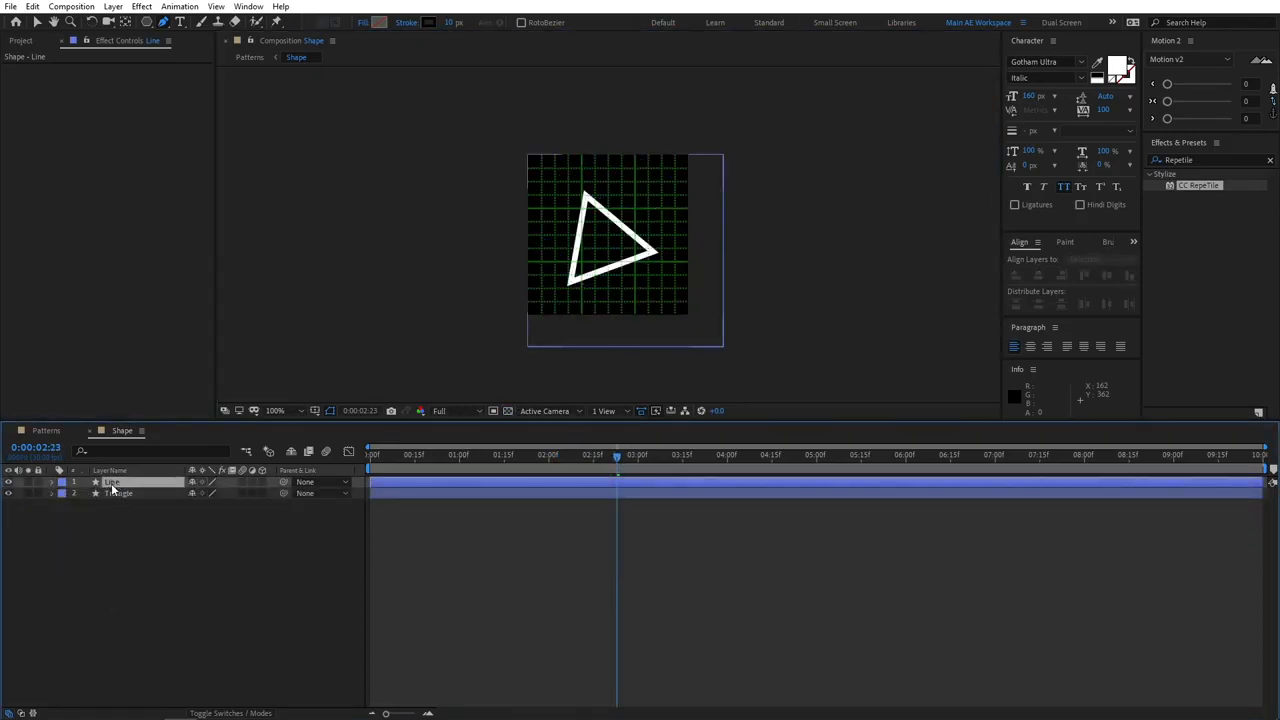
{"action": "left_click_drag", "start_coordinate": [118, 484], "coordinate": [121, 512]}
{"action": "left_click", "coordinate": [156, 537]}
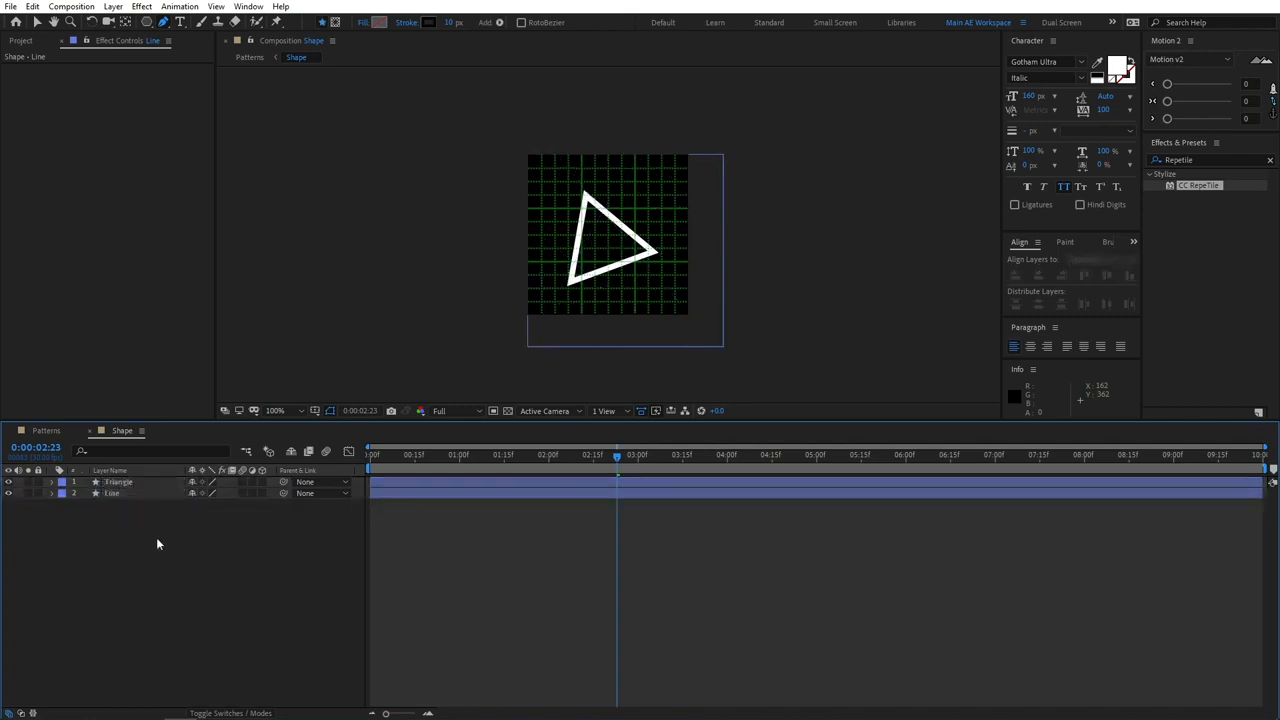
Open the Patterns composition and preview the tiled pattern from the first frame to 0:00:02:13.
{"action": "left_click", "coordinate": [417, 456]}
{"action": "left_click_drag", "start_coordinate": [417, 456], "coordinate": [372, 458]}
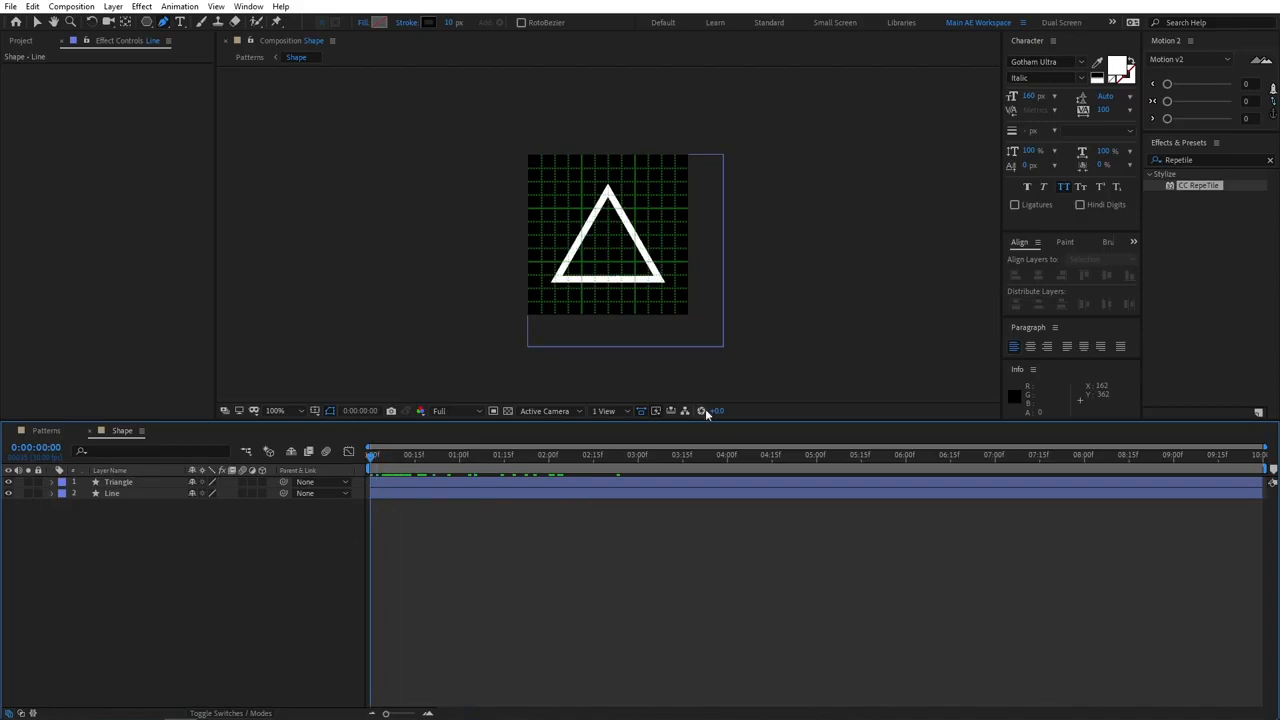
{"action": "left_click", "coordinate": [47, 430]}
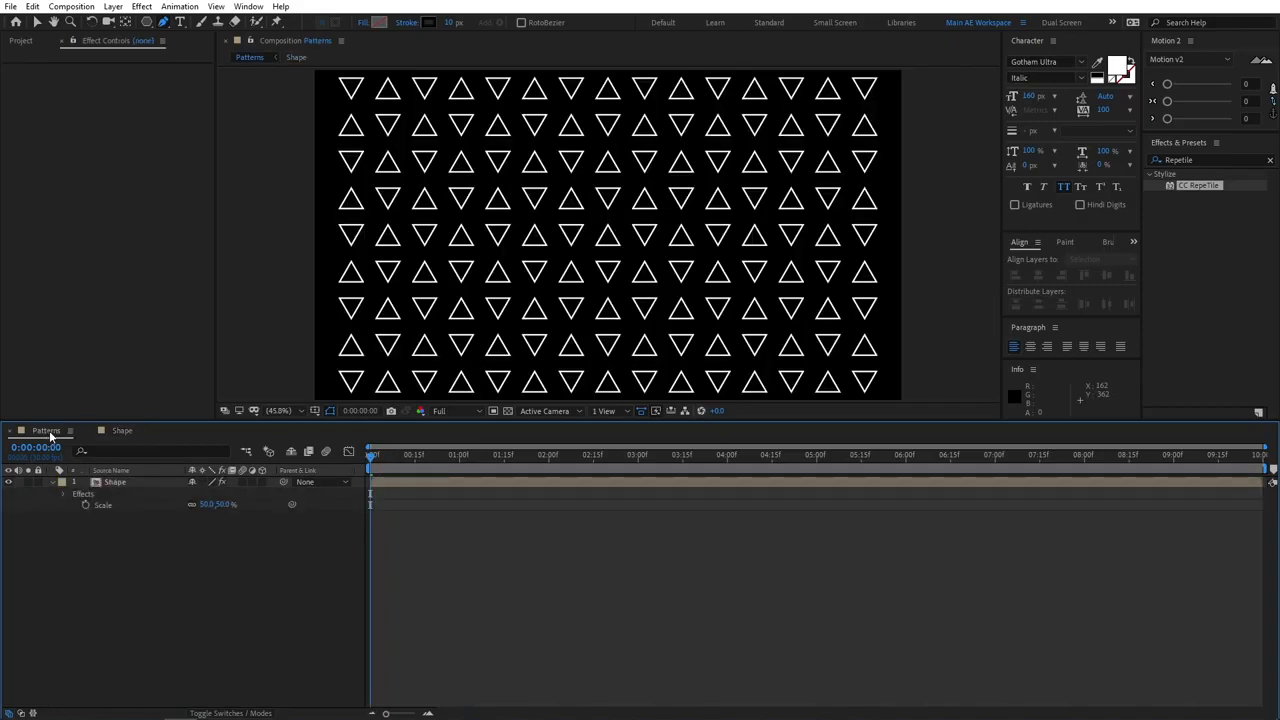
{"action": "left_click", "coordinate": [376, 457]}
{"action": "left_click_drag", "start_coordinate": [377, 458], "coordinate": [65, 477]}
{"action": "key", "text": "space"}
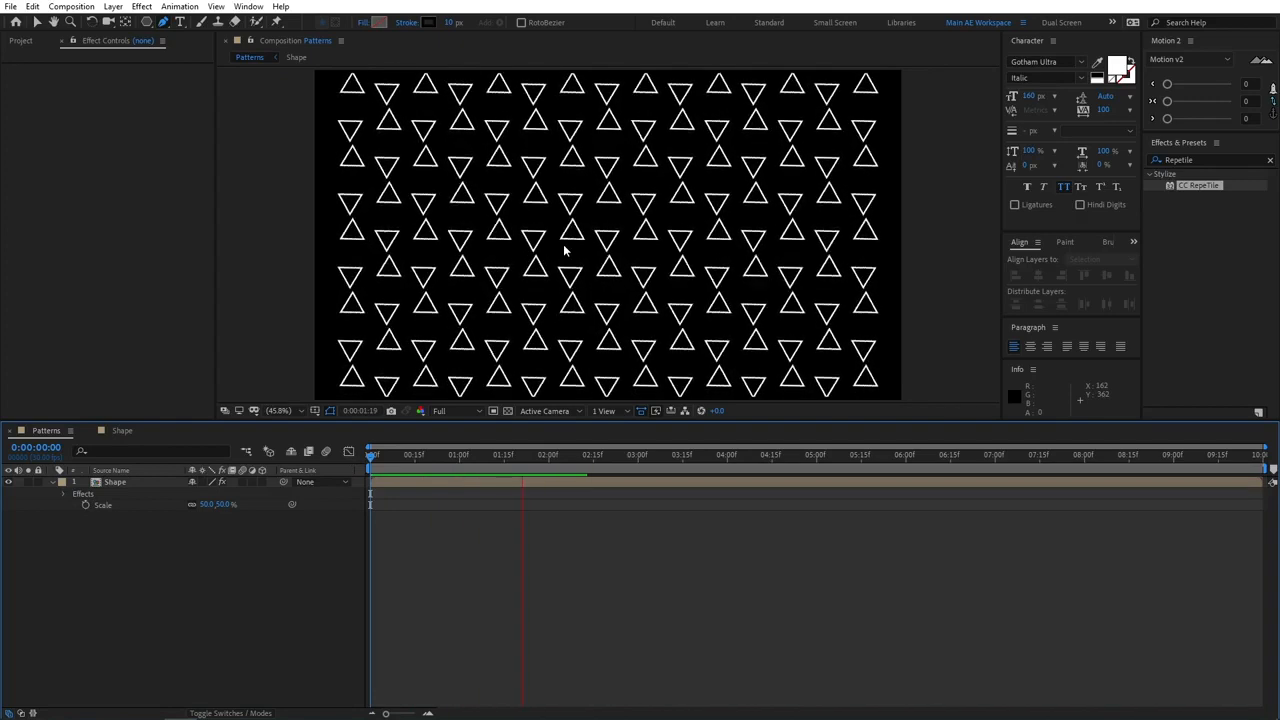
{"action": "key", "text": "space"}
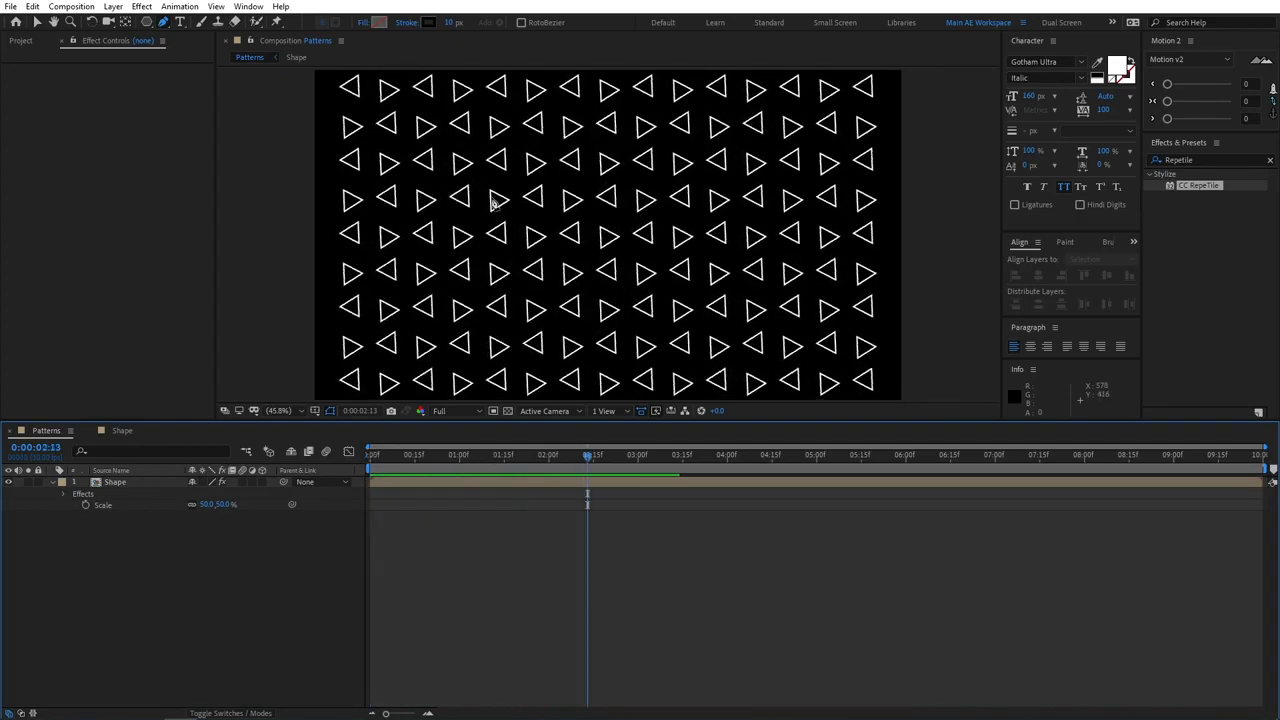
Collapse the Shape layer's properties and check the black lines of the pattern against the transparency grid.
{"action": "left_click", "coordinate": [53, 482]}
{"action": "left_click", "coordinate": [506, 411]}
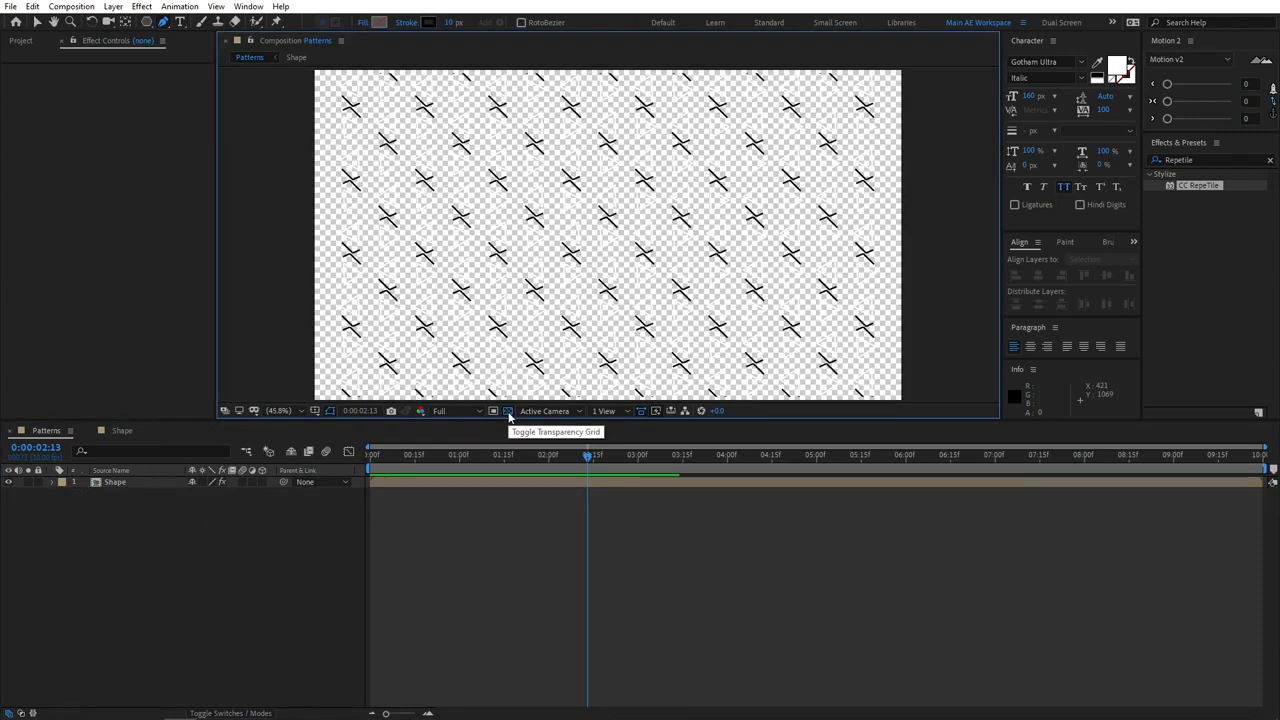
{"action": "left_click", "coordinate": [506, 411]}
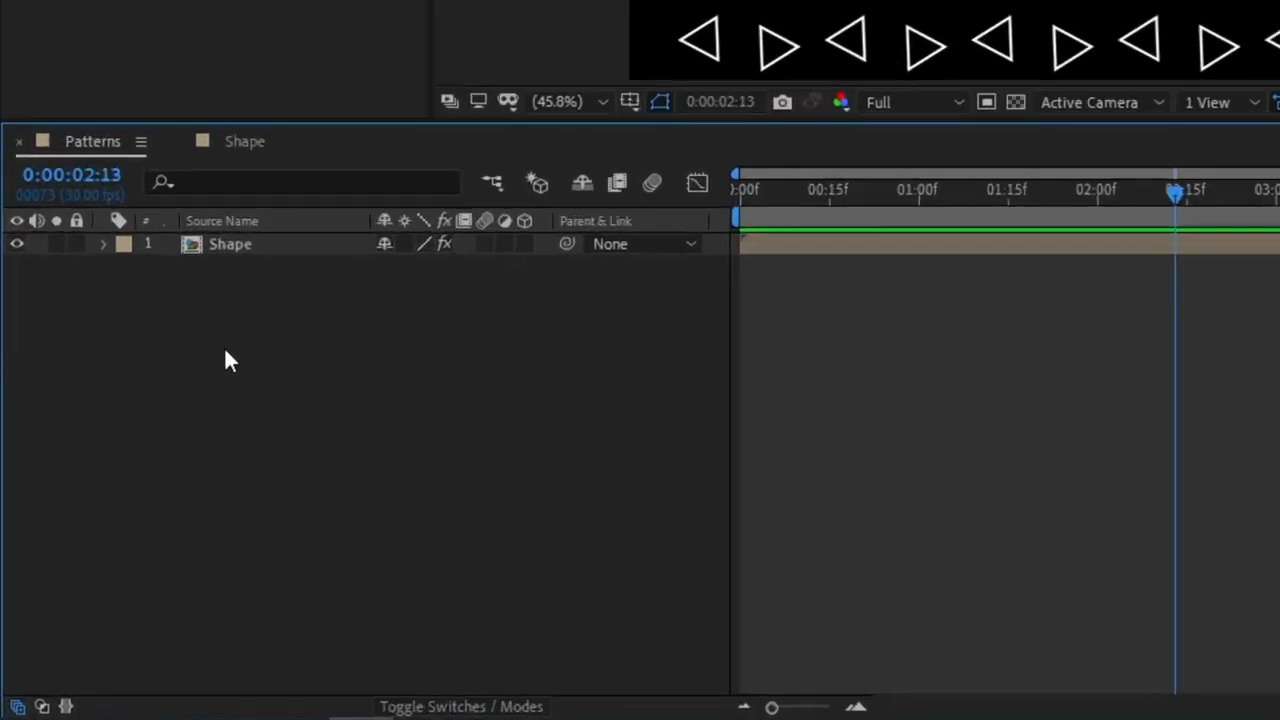
Create a 1920 × 1080 px solid named BG in magenta FF17BB.
{"action": "right_click", "coordinate": [225, 350]}
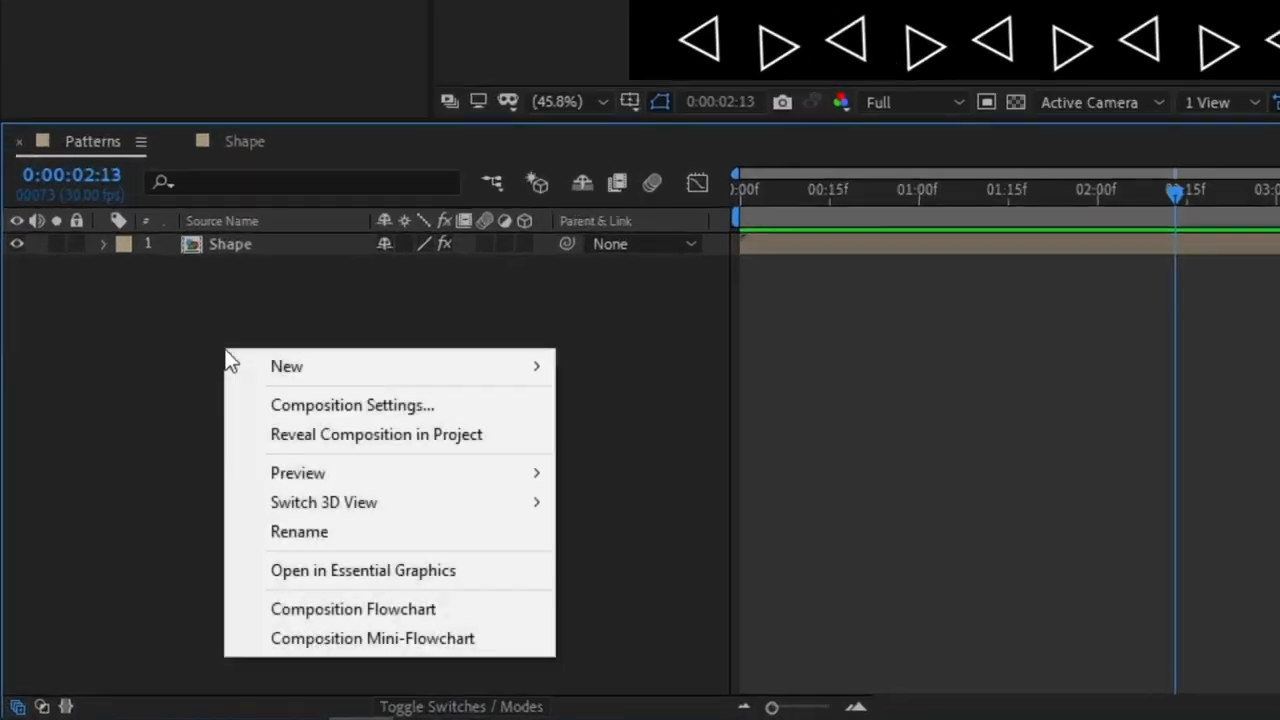
{"action": "mouse_move", "coordinate": [279, 368]}
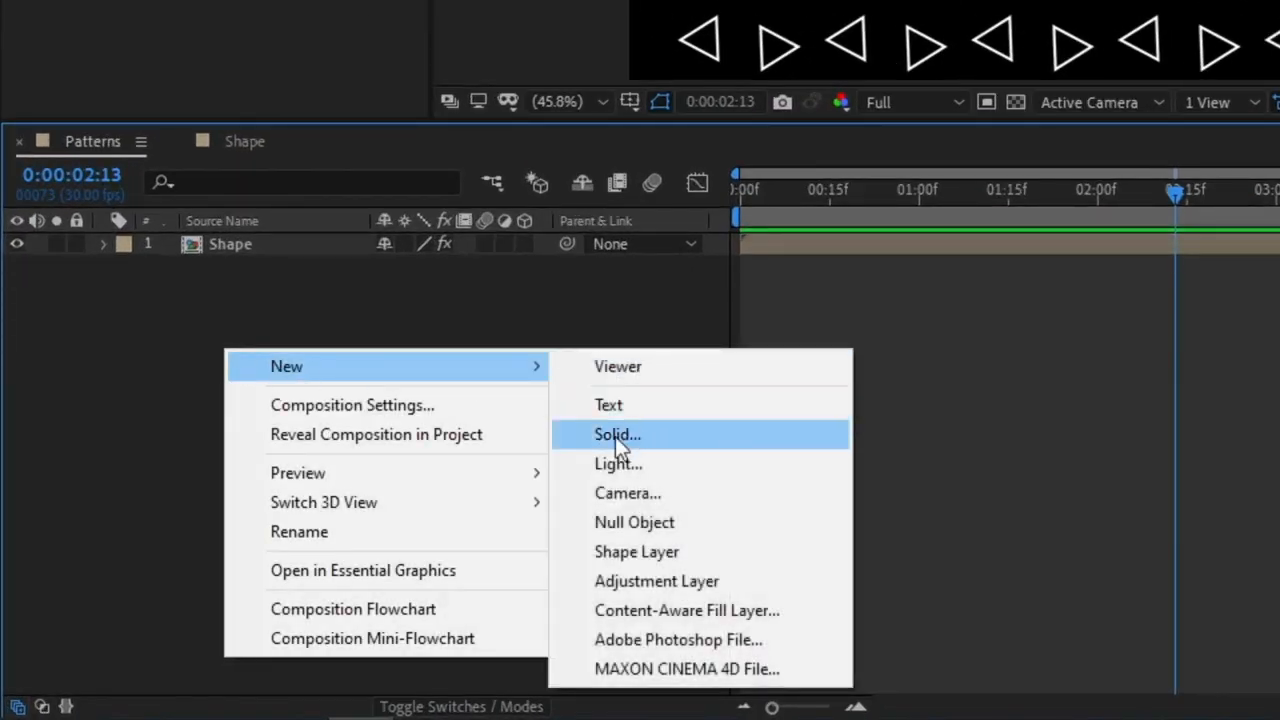
{"action": "left_click", "coordinate": [617, 434]}
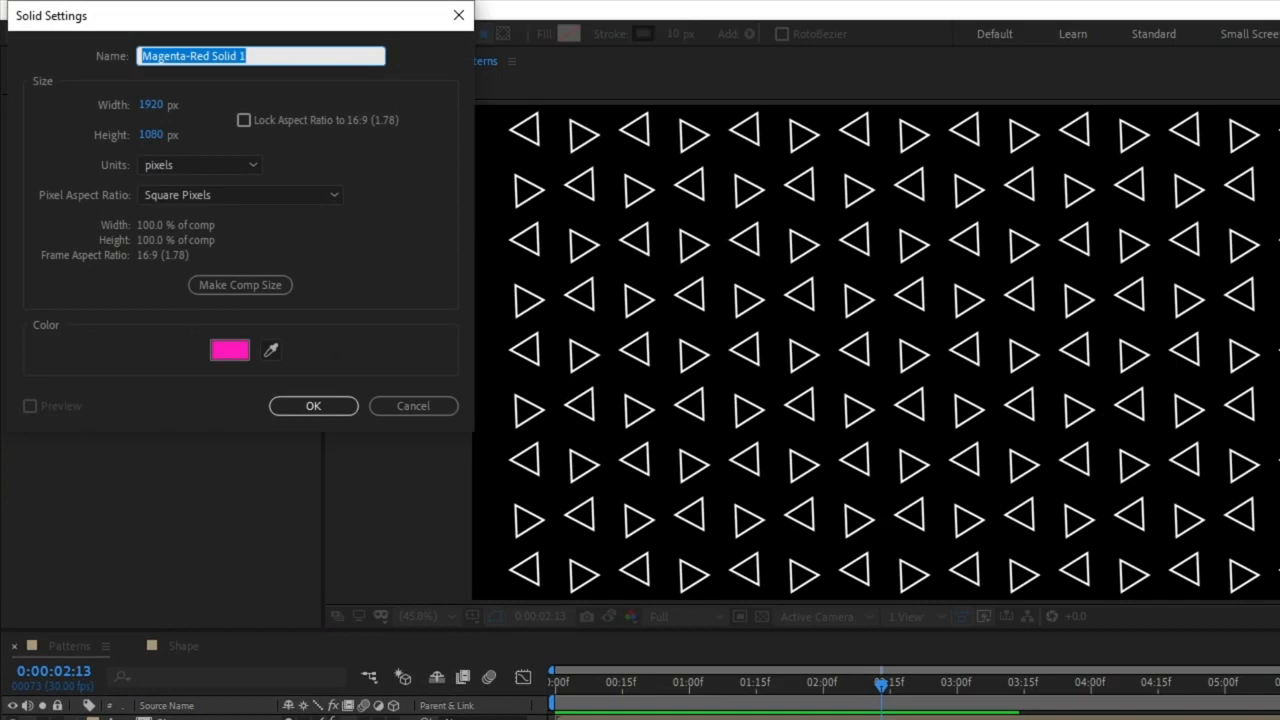
{"action": "type", "text": "BG"}
{"action": "left_click", "coordinate": [240, 350]}
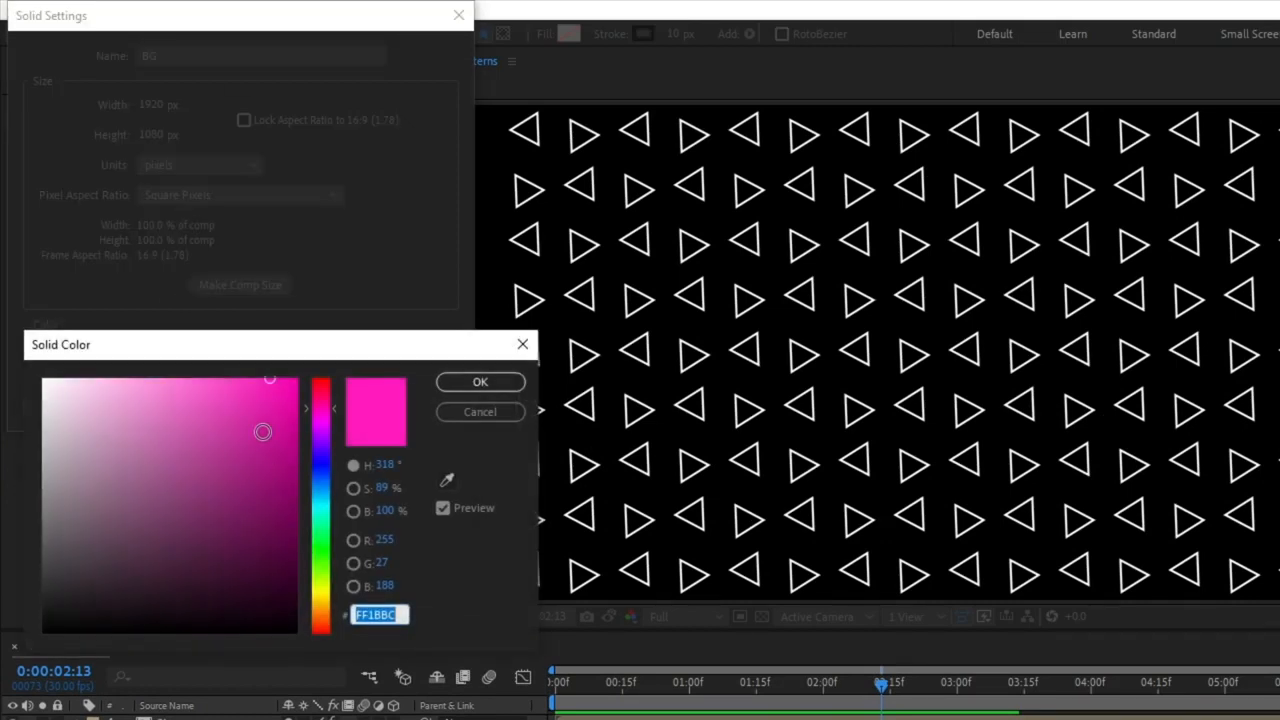
{"action": "left_click", "coordinate": [235, 377]}
{"action": "mouse_move", "coordinate": [235, 377]}
{"action": "left_mouse_down"}
{"action": "mouse_move", "coordinate": [277, 394]}
{"action": "mouse_move", "coordinate": [280, 363]}
{"action": "mouse_move", "coordinate": [273, 380]}
{"action": "left_mouse_up"}
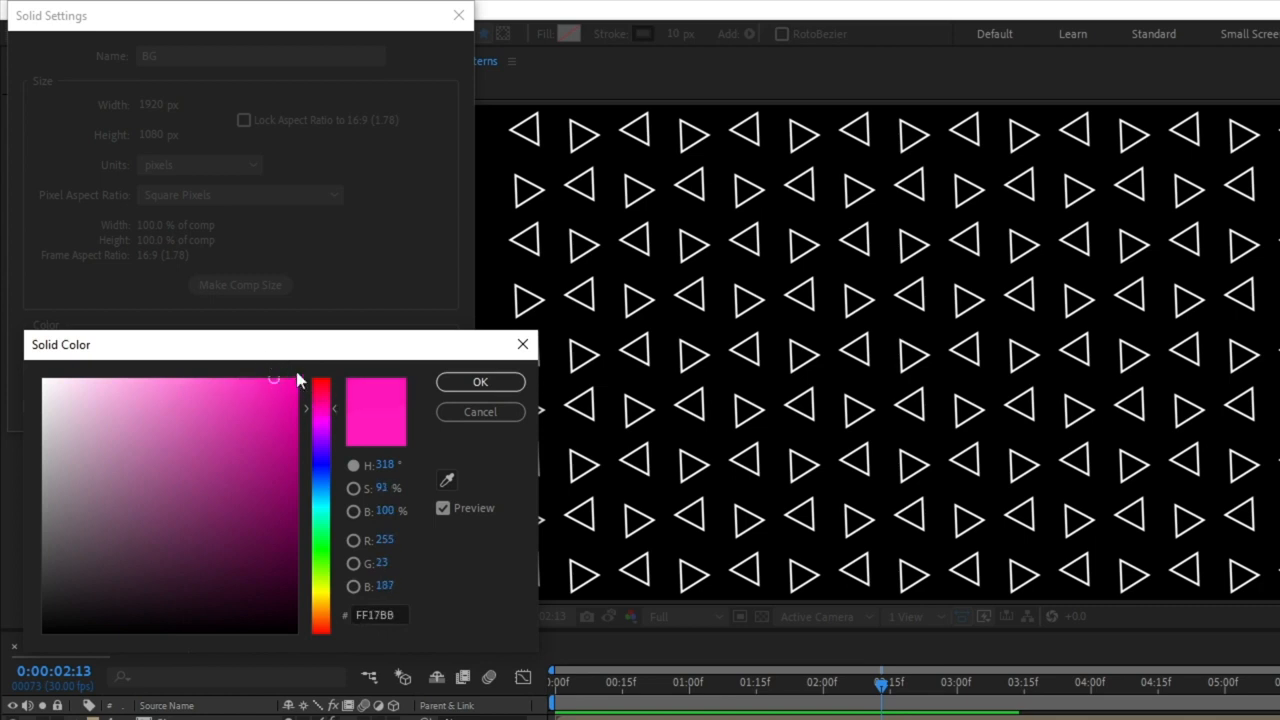
{"action": "left_click", "coordinate": [481, 383]}
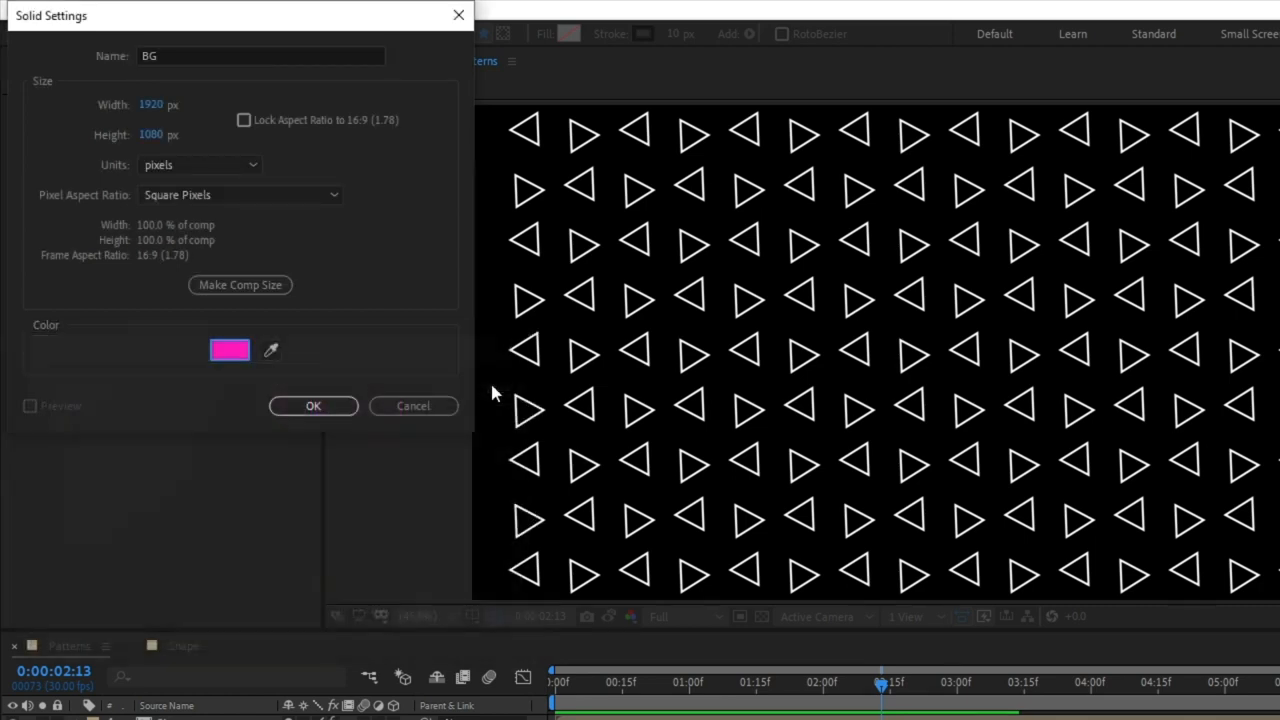
{"action": "left_click", "coordinate": [335, 408]}
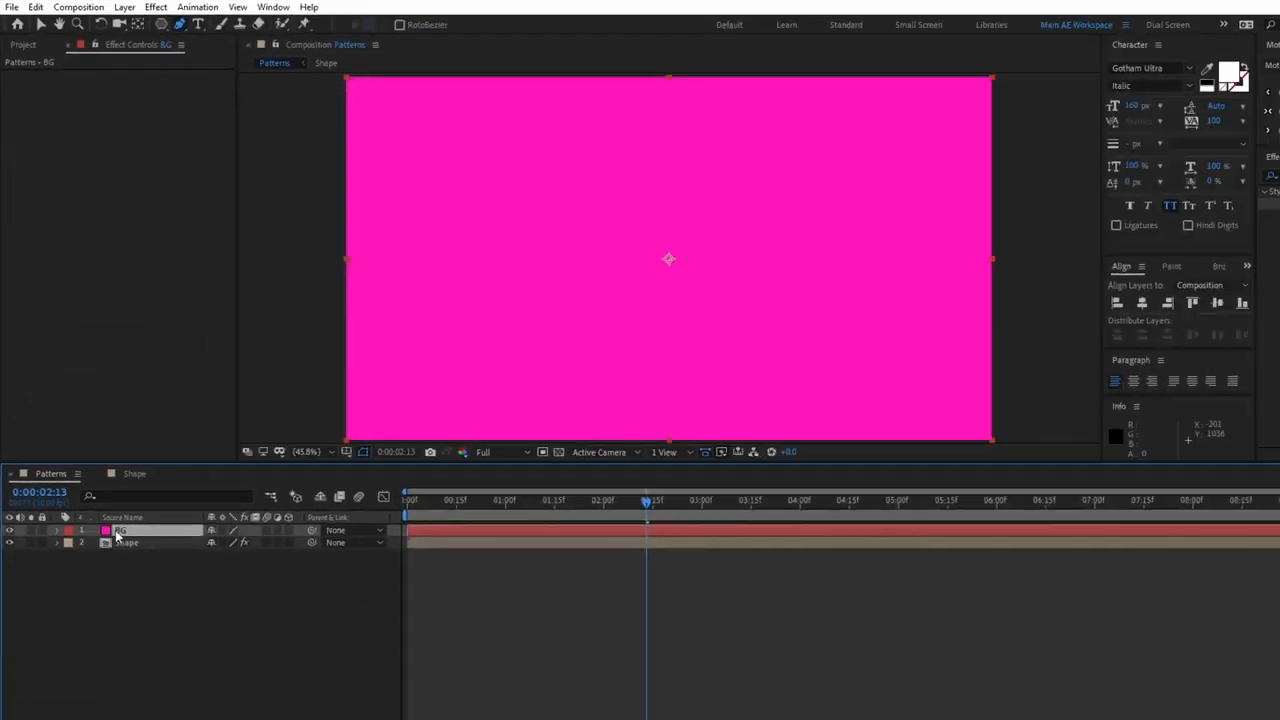
Place the BG solid beneath the Shape layer.
{"action": "mouse_move", "coordinate": [113, 485]}
{"action": "left_mouse_down"}
{"action": "mouse_move", "coordinate": [114, 523]}
{"action": "mouse_move", "coordinate": [113, 508]}
{"action": "left_mouse_up"}
{"action": "left_click", "coordinate": [160, 542]}
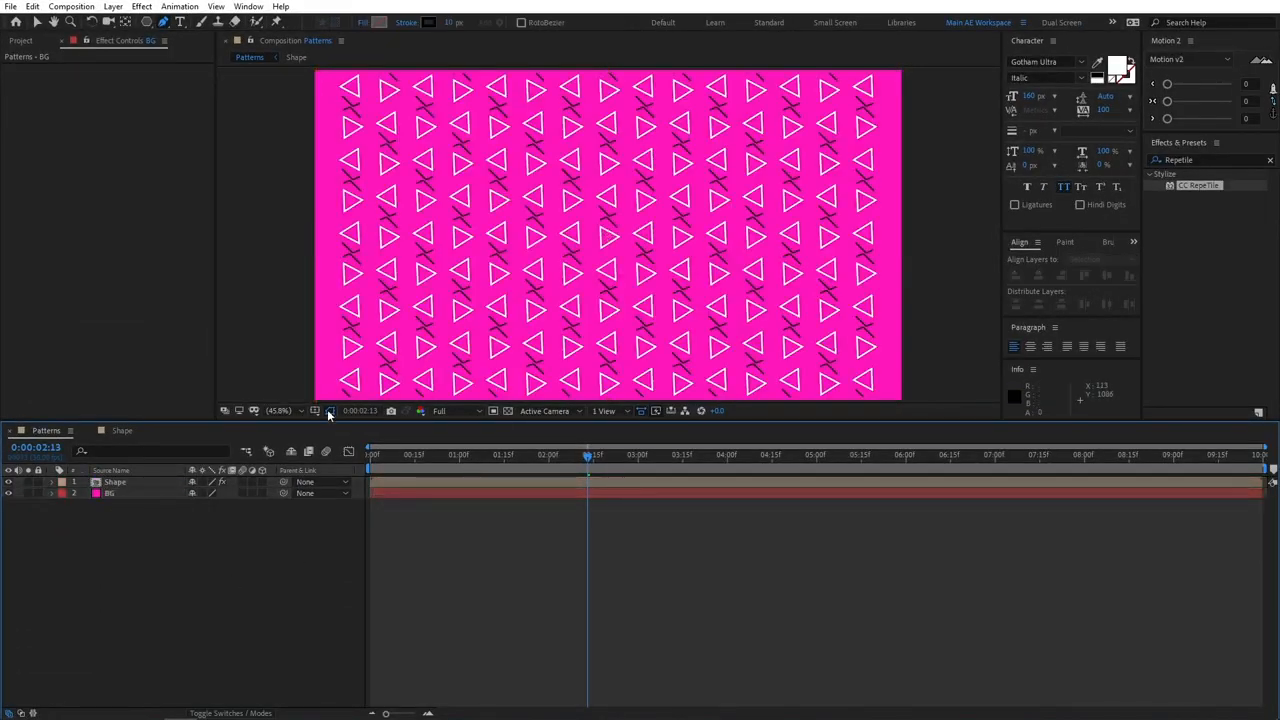
{"action": "left_click", "coordinate": [119, 492]}
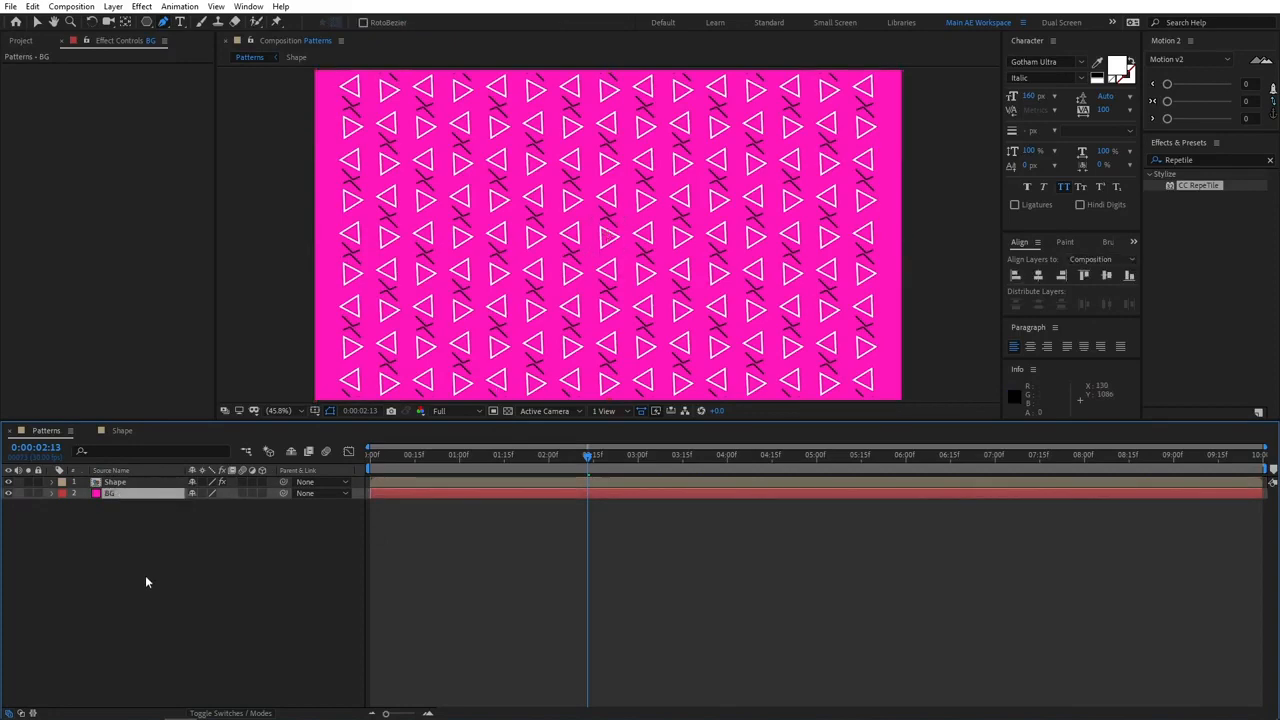
{"action": "left_click", "coordinate": [145, 575]}
Reveal the BG layer's Opacity and set it to 41%.
{"action": "left_click", "coordinate": [119, 497]}
{"action": "key", "text": "t"}
{"action": "left_click_drag", "start_coordinate": [196, 510], "coordinate": [181, 507]}
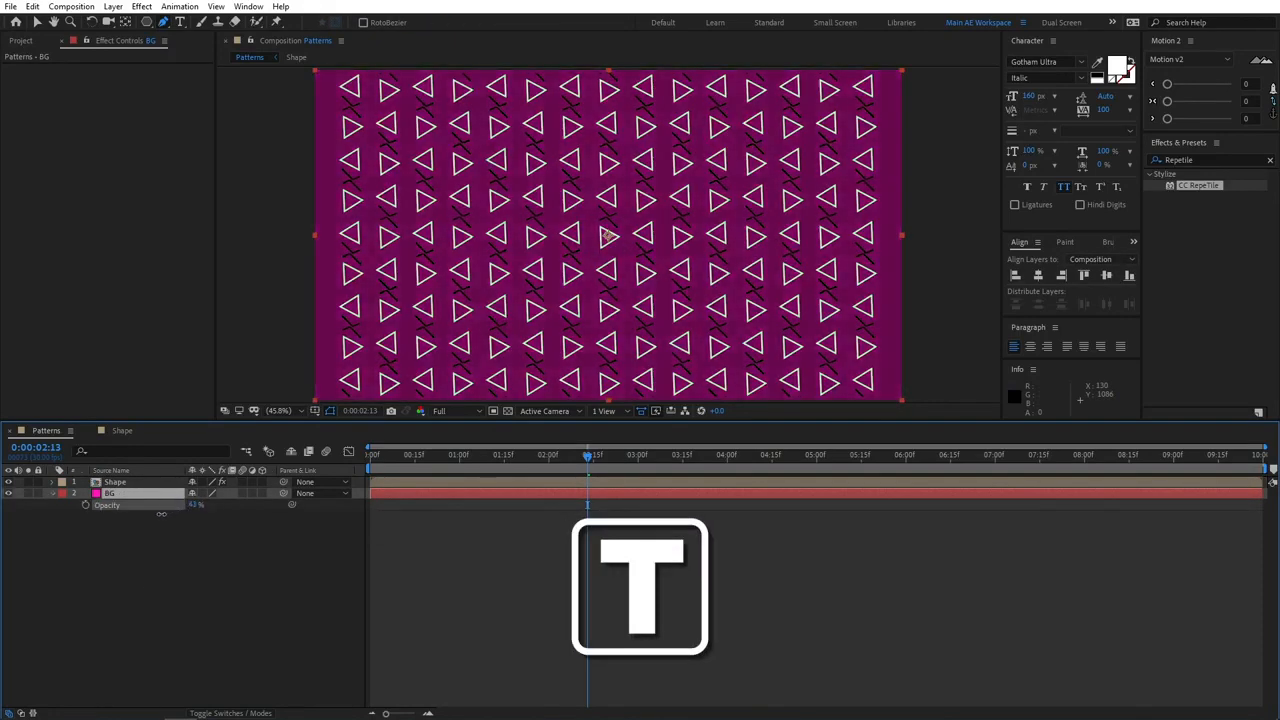
{"action": "left_click", "coordinate": [257, 563]}
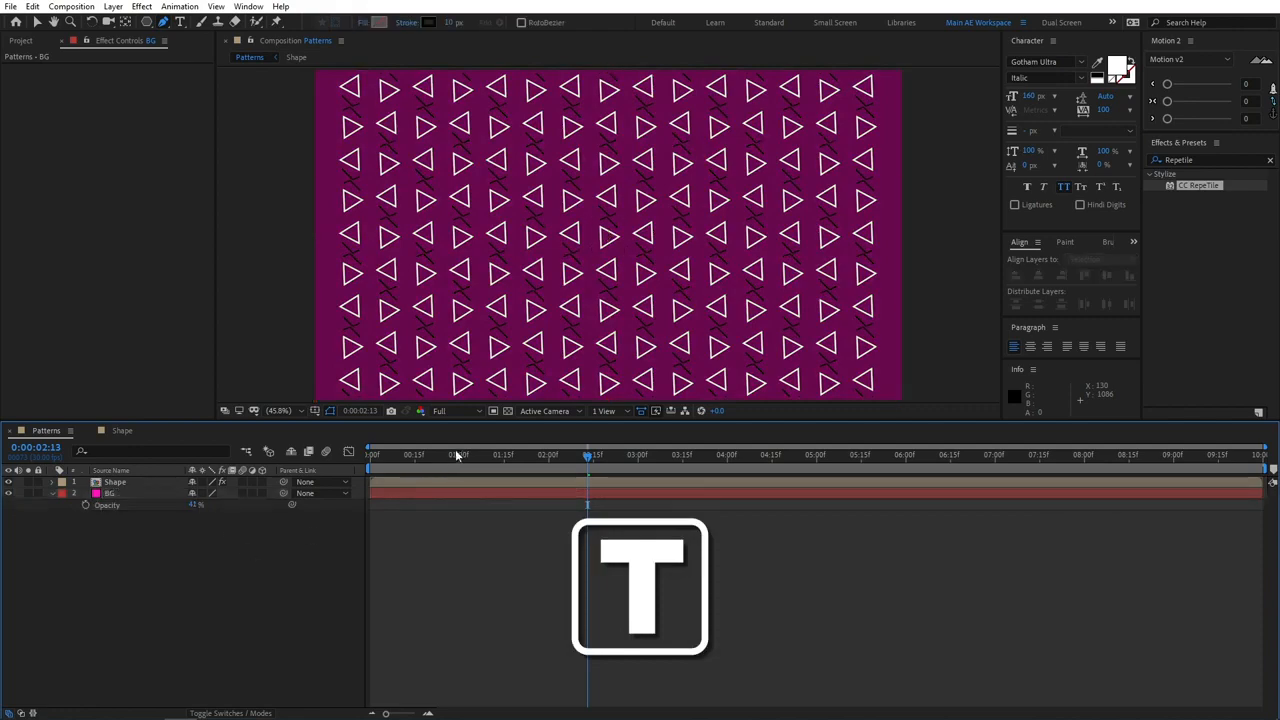
Preview the pattern over the magenta background from the first frame and stop at 0:00:01:13.
{"action": "left_click_drag", "start_coordinate": [457, 455], "coordinate": [368, 460]}
{"action": "key", "text": "space"}
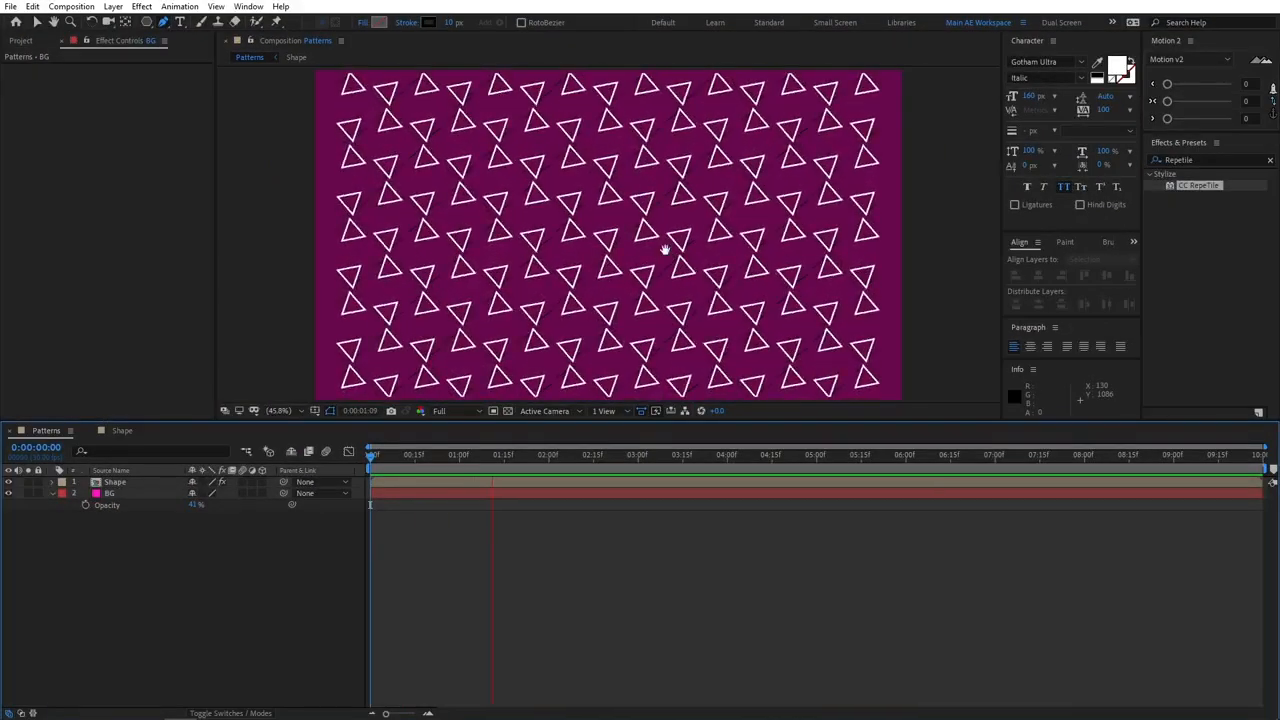
{"action": "key", "text": "space"}
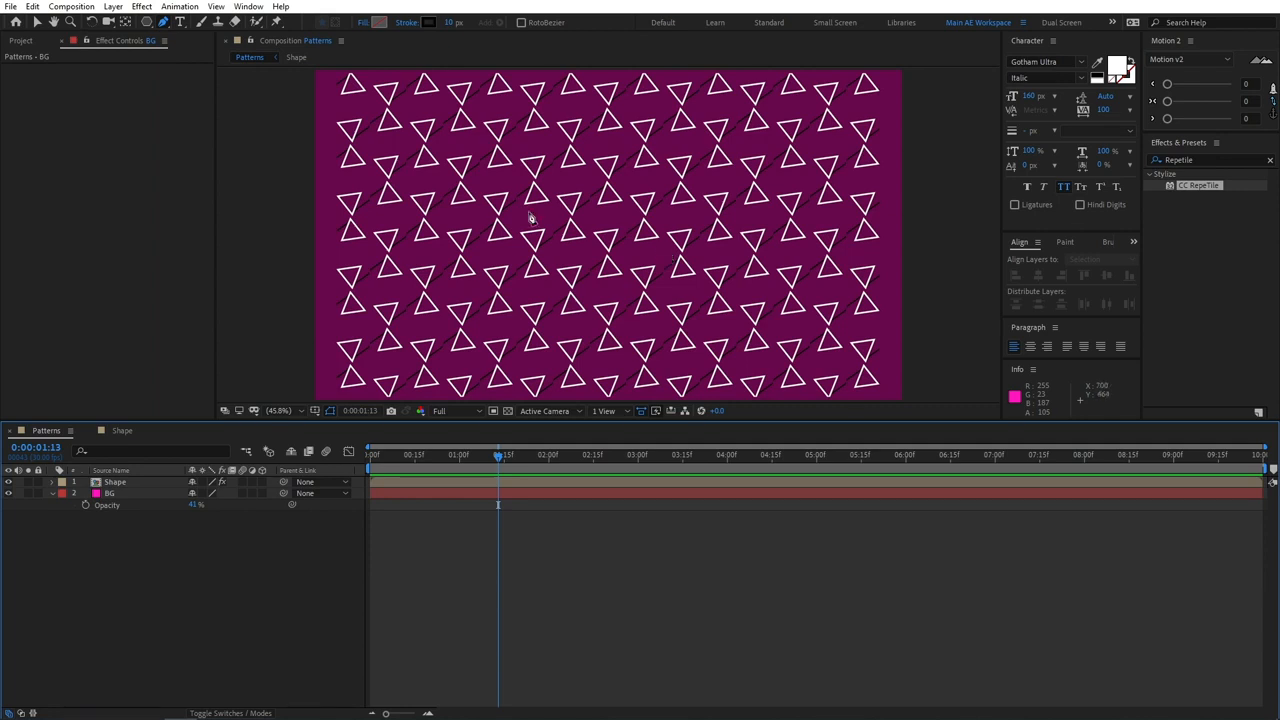
Collapse the BG layer's properties, set the current time to 0:00:01:12, and switch to the Selection tool.
{"action": "left_click", "coordinate": [52, 493]}
{"action": "mouse_move", "coordinate": [498, 455]}
{"action": "left_mouse_down"}
{"action": "mouse_move", "coordinate": [370, 455]}
{"action": "mouse_move", "coordinate": [496, 455]}
{"action": "left_mouse_up"}
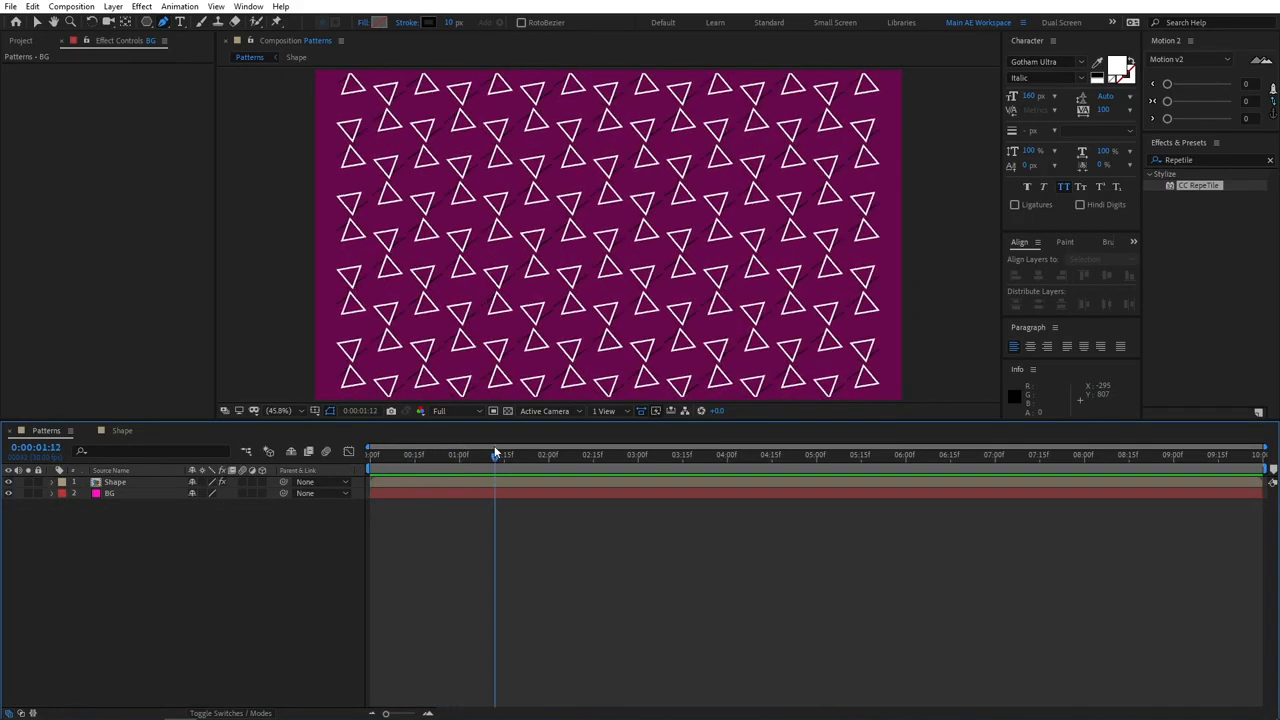
{"action": "left_click", "coordinate": [37, 22]}
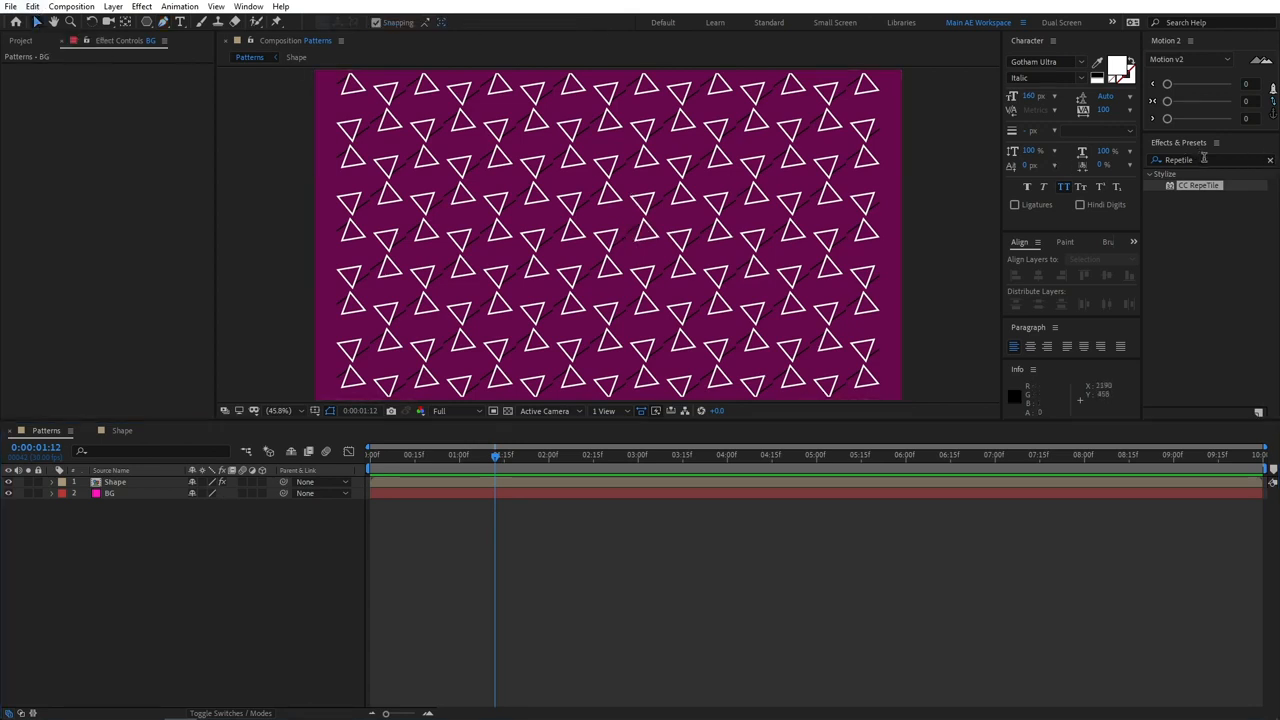
Find the Tint effect, apply it to the Shape layer, and collapse the CC RepeTile settings.
{"action": "left_click", "coordinate": [1204, 158]}
{"action": "type", "text": "tint"}
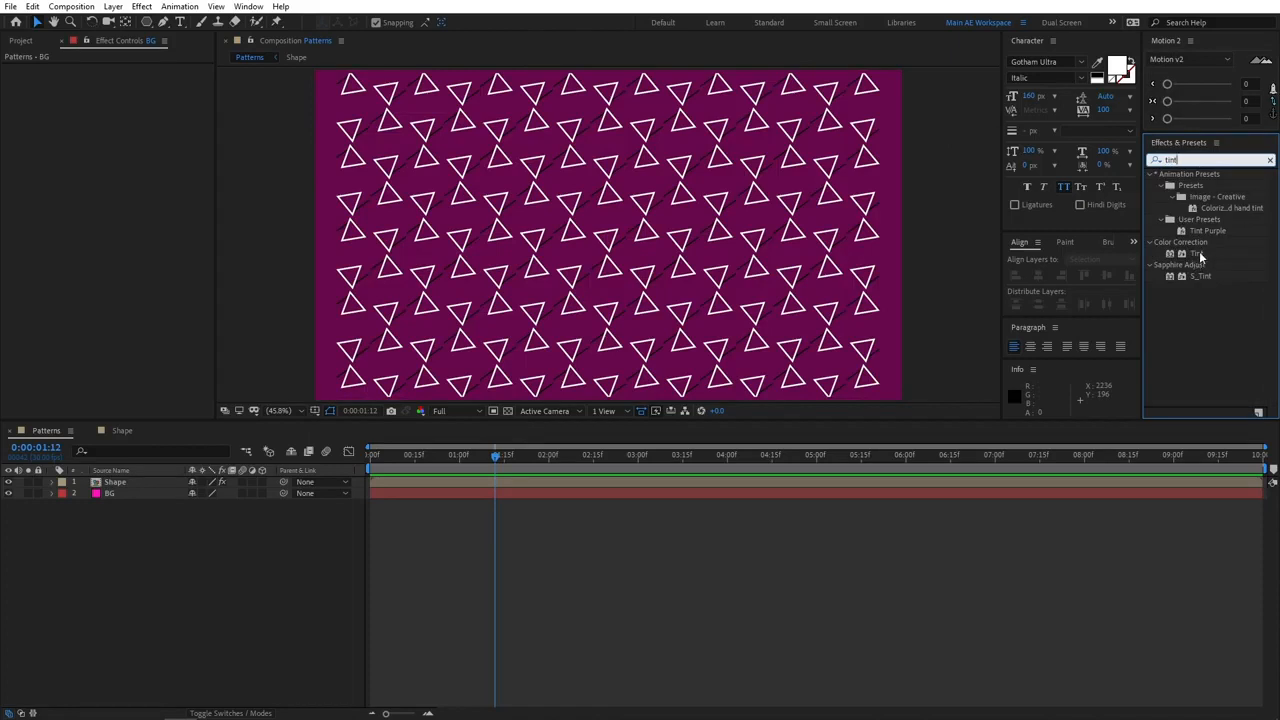
{"action": "left_click_drag", "start_coordinate": [1200, 257], "coordinate": [125, 487]}
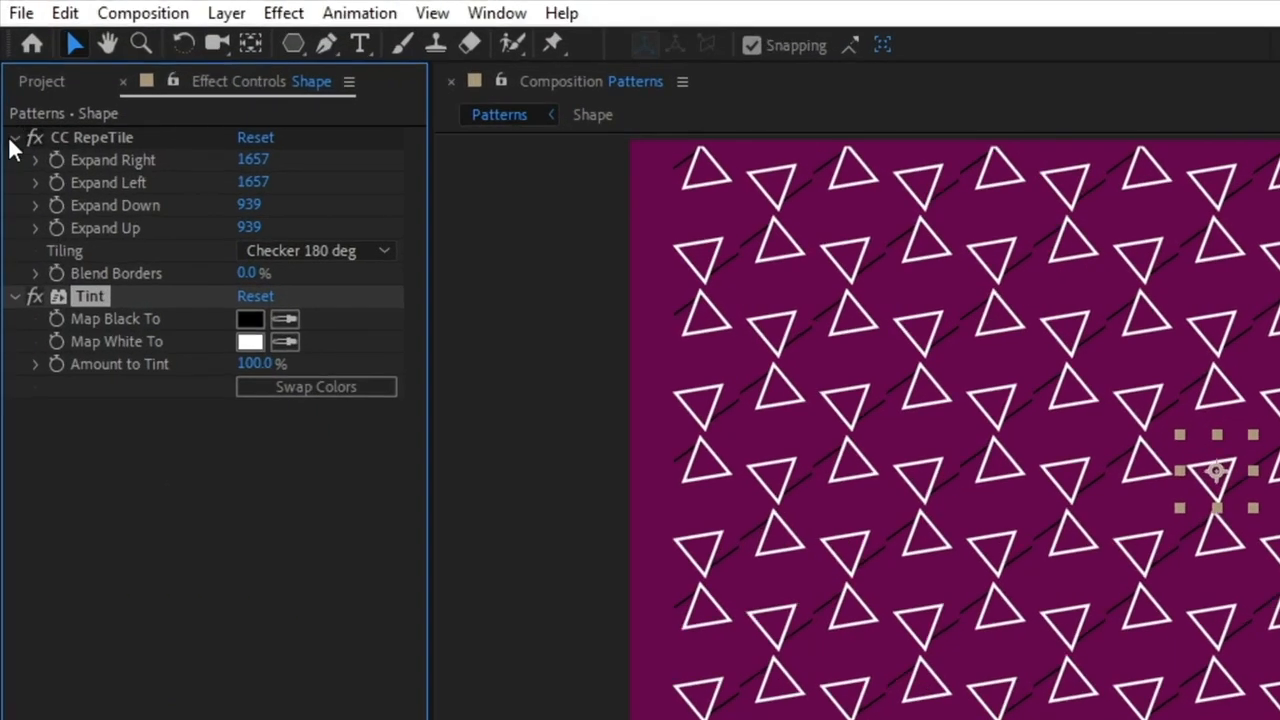
{"action": "left_click", "coordinate": [7, 69]}
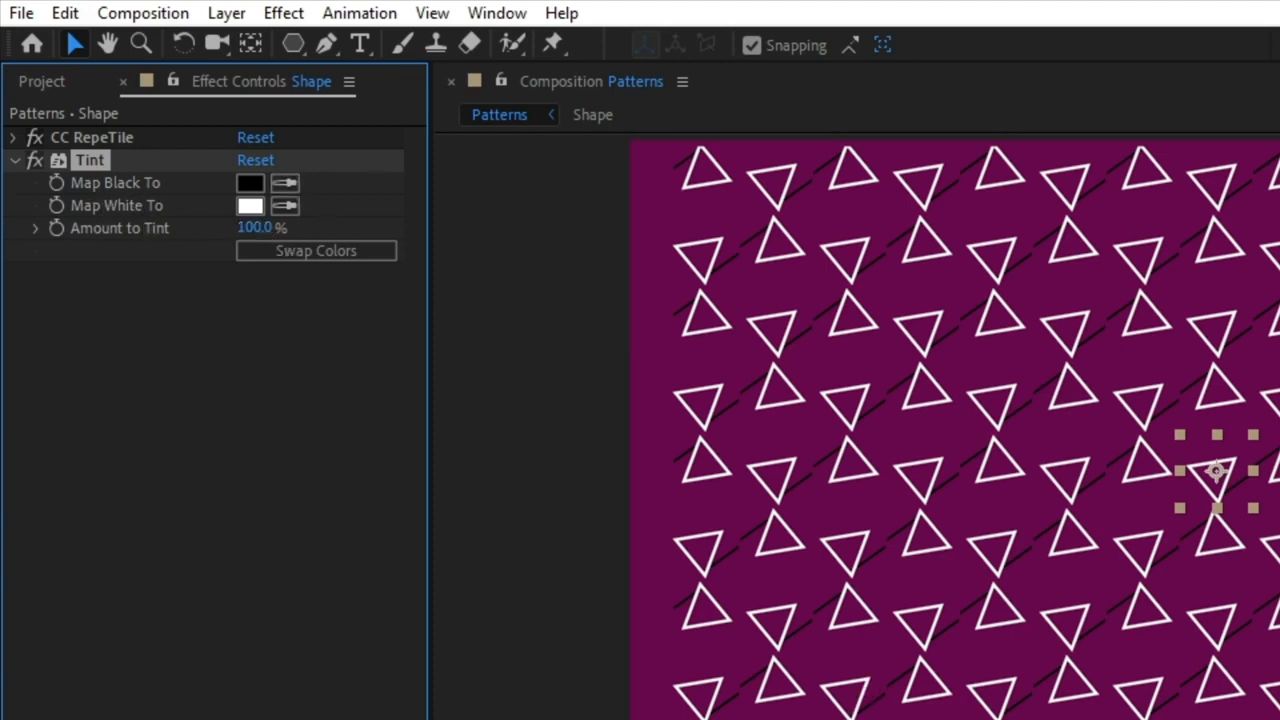
{"action": "left_click", "coordinate": [459, 543]}
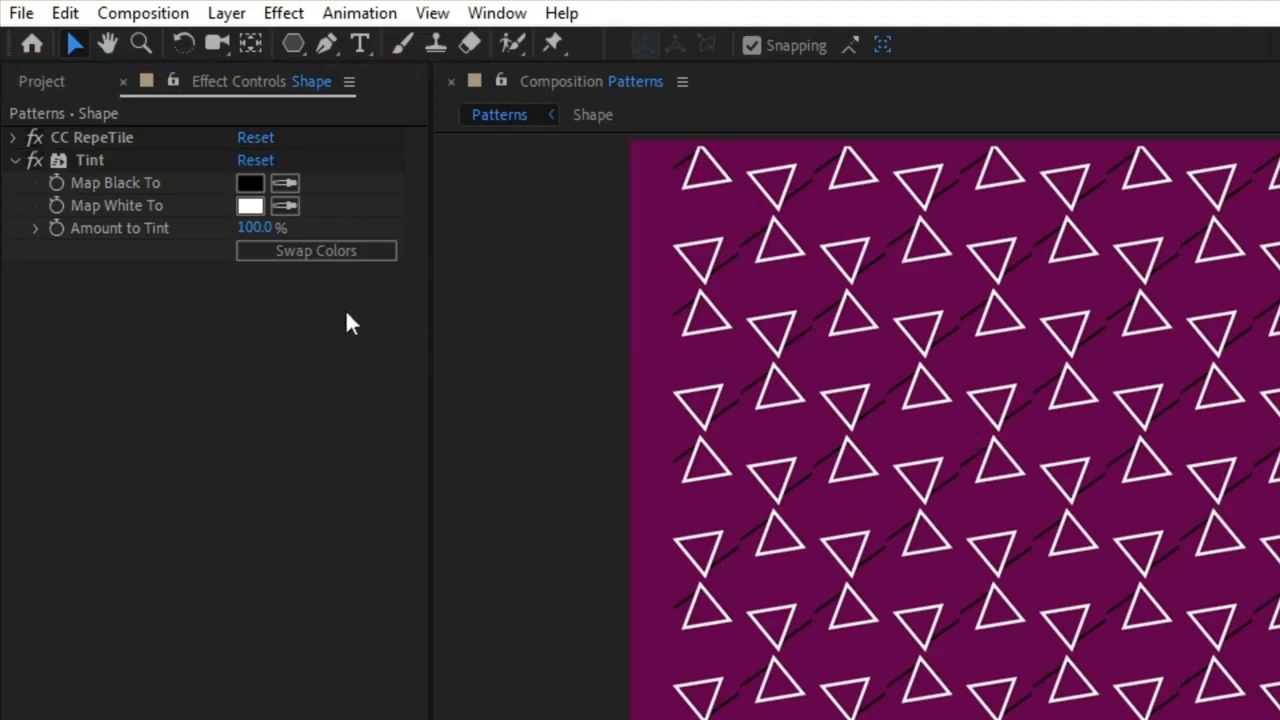
Set the Tint effect's Map Black To color to pure red.
{"action": "left_click", "coordinate": [250, 186]}
{"action": "left_click_drag", "start_coordinate": [364, 581], "coordinate": [517, 330]}
{"action": "mouse_move", "coordinate": [347, 573]}
{"action": "left_mouse_down"}
{"action": "mouse_move", "coordinate": [291, 666]}
{"action": "mouse_move", "coordinate": [543, 449]}
{"action": "mouse_move", "coordinate": [346, 637]}
{"action": "mouse_move", "coordinate": [466, 618]}
{"action": "mouse_move", "coordinate": [391, 663]}
{"action": "mouse_move", "coordinate": [629, 403]}
{"action": "mouse_move", "coordinate": [380, 663]}
{"action": "mouse_move", "coordinate": [655, 441]}
{"action": "mouse_move", "coordinate": [331, 617]}
{"action": "mouse_move", "coordinate": [499, 364]}
{"action": "mouse_move", "coordinate": [474, 386]}
{"action": "mouse_move", "coordinate": [320, 718]}
{"action": "mouse_move", "coordinate": [443, 383]}
{"action": "mouse_move", "coordinate": [205, 719]}
{"action": "mouse_move", "coordinate": [583, 386]}
{"action": "mouse_move", "coordinate": [403, 560]}
{"action": "mouse_move", "coordinate": [466, 409]}
{"action": "mouse_move", "coordinate": [637, 487]}
{"action": "left_mouse_up"}
{"action": "left_click", "coordinate": [640, 508]}
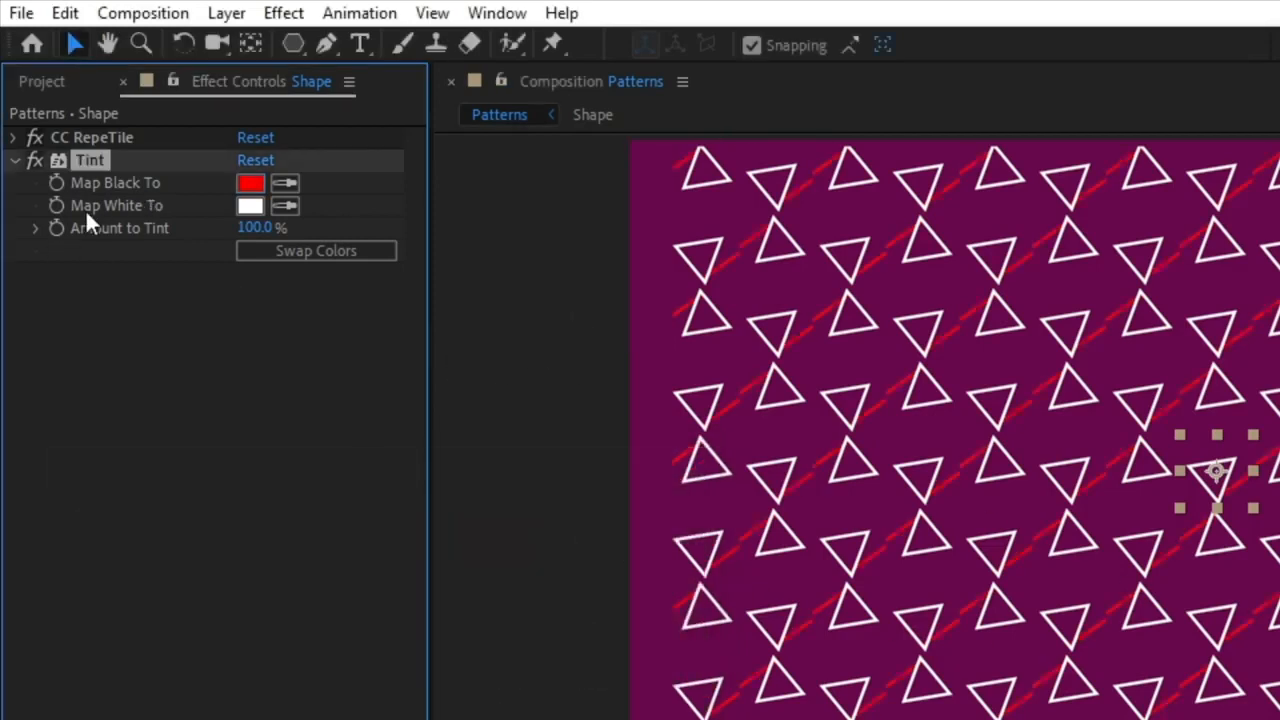
Set the Tint effect's Map White To color to orange with hue 30°, saturation 100% and brightness 100%.
{"action": "left_click", "coordinate": [250, 205]}
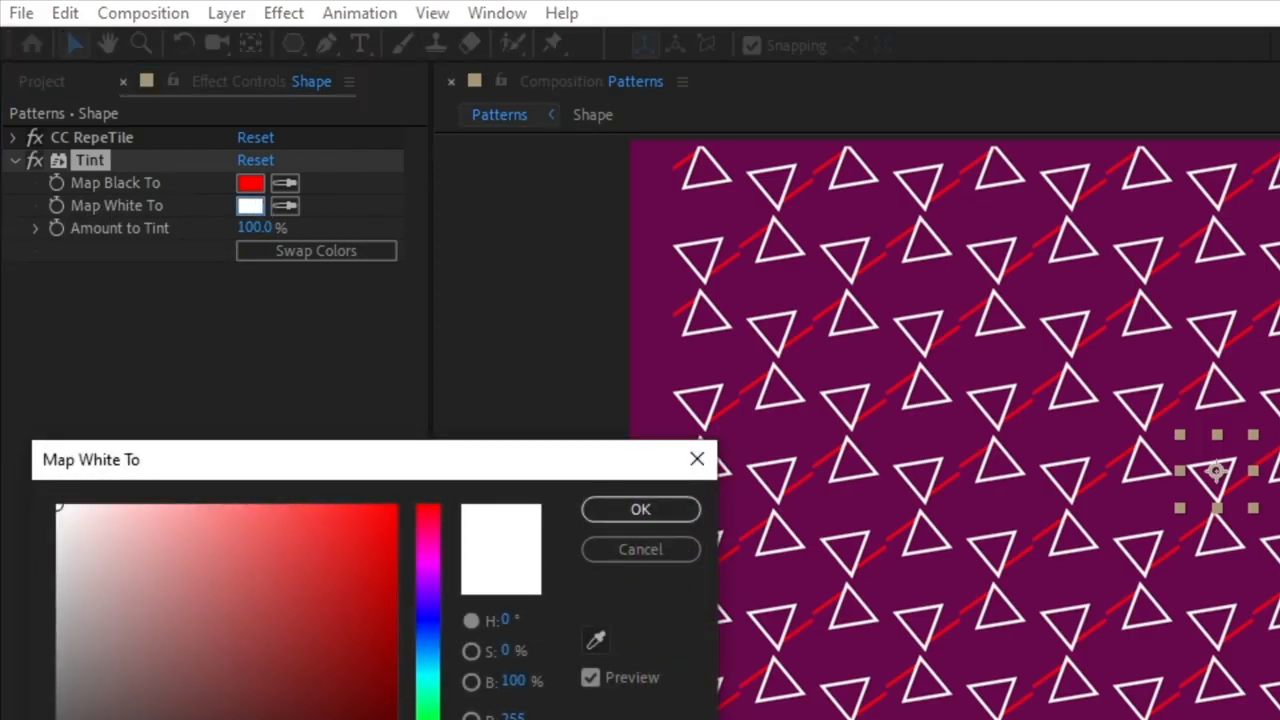
{"action": "mouse_move", "coordinate": [240, 640]}
{"action": "left_mouse_down"}
{"action": "mouse_move", "coordinate": [386, 482]}
{"action": "mouse_move", "coordinate": [286, 671]}
{"action": "left_mouse_up"}
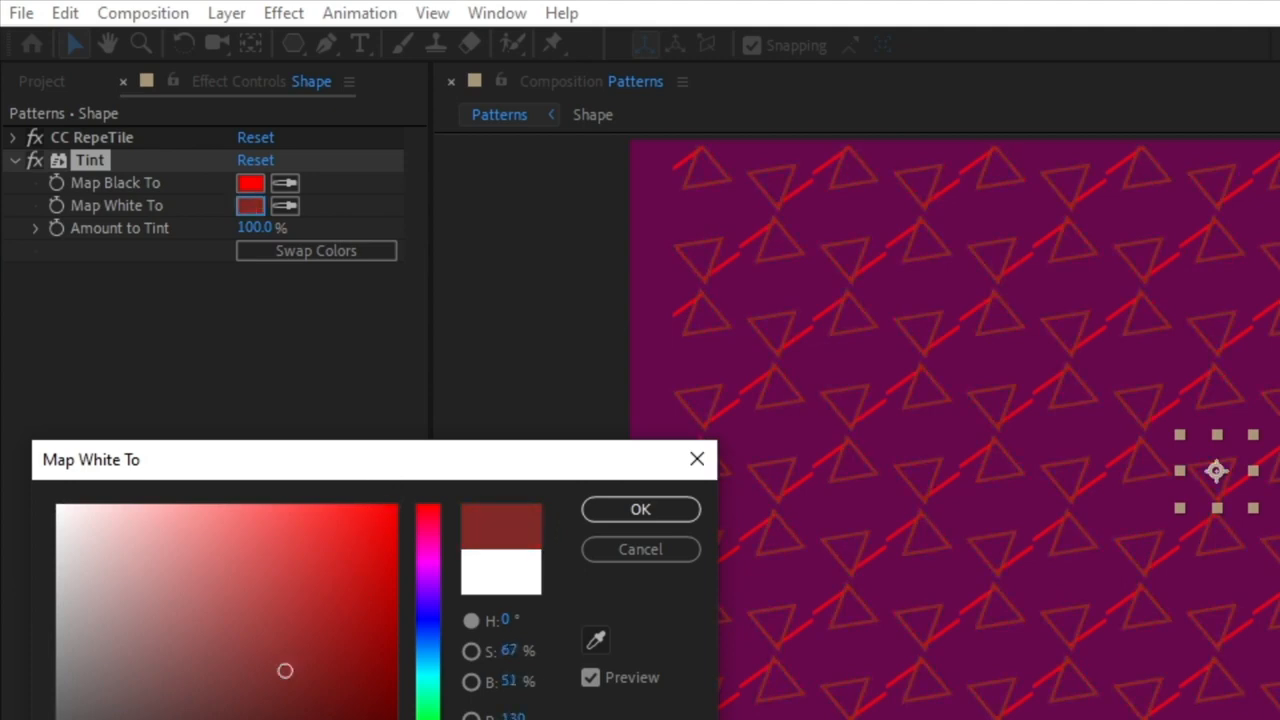
{"action": "left_click_drag", "start_coordinate": [428, 719], "coordinate": [428, 713]}
{"action": "mouse_move", "coordinate": [285, 670]}
{"action": "left_mouse_down"}
{"action": "mouse_move", "coordinate": [396, 505]}
{"action": "mouse_move", "coordinate": [363, 573]}
{"action": "mouse_move", "coordinate": [317, 603]}
{"action": "mouse_move", "coordinate": [1028, 303]}
{"action": "left_mouse_up"}
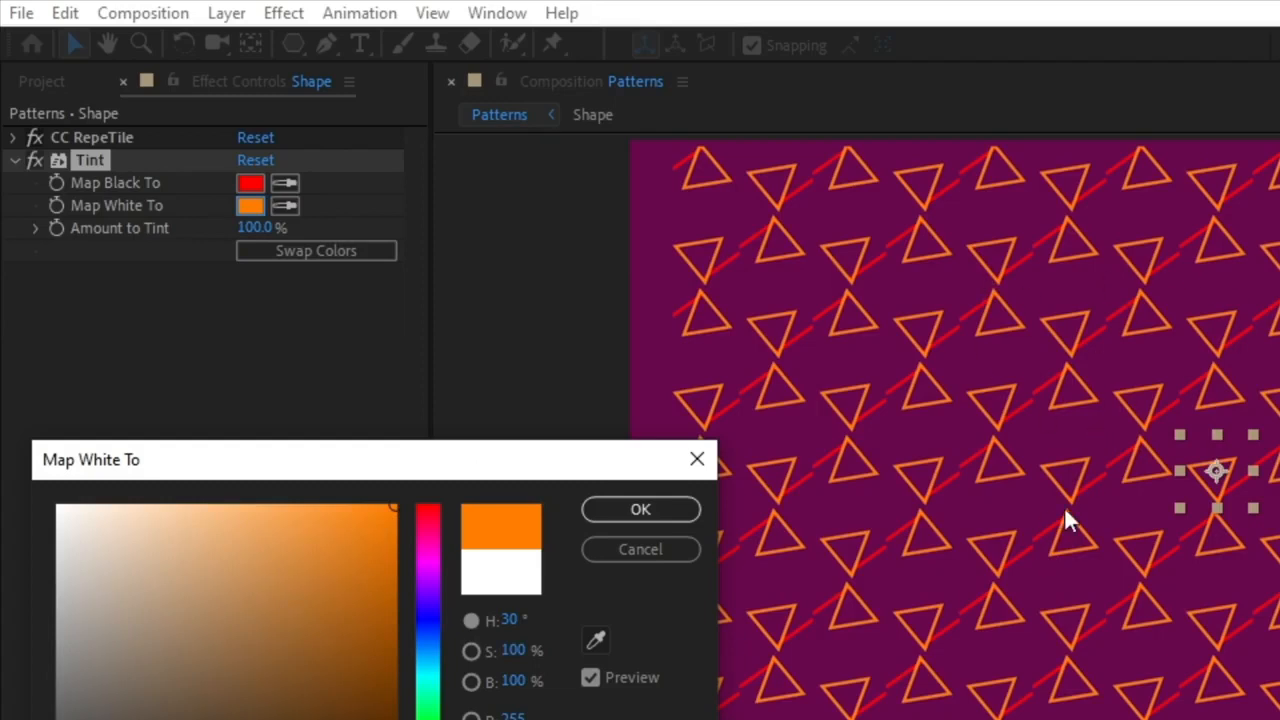
{"action": "left_click", "coordinate": [678, 512]}
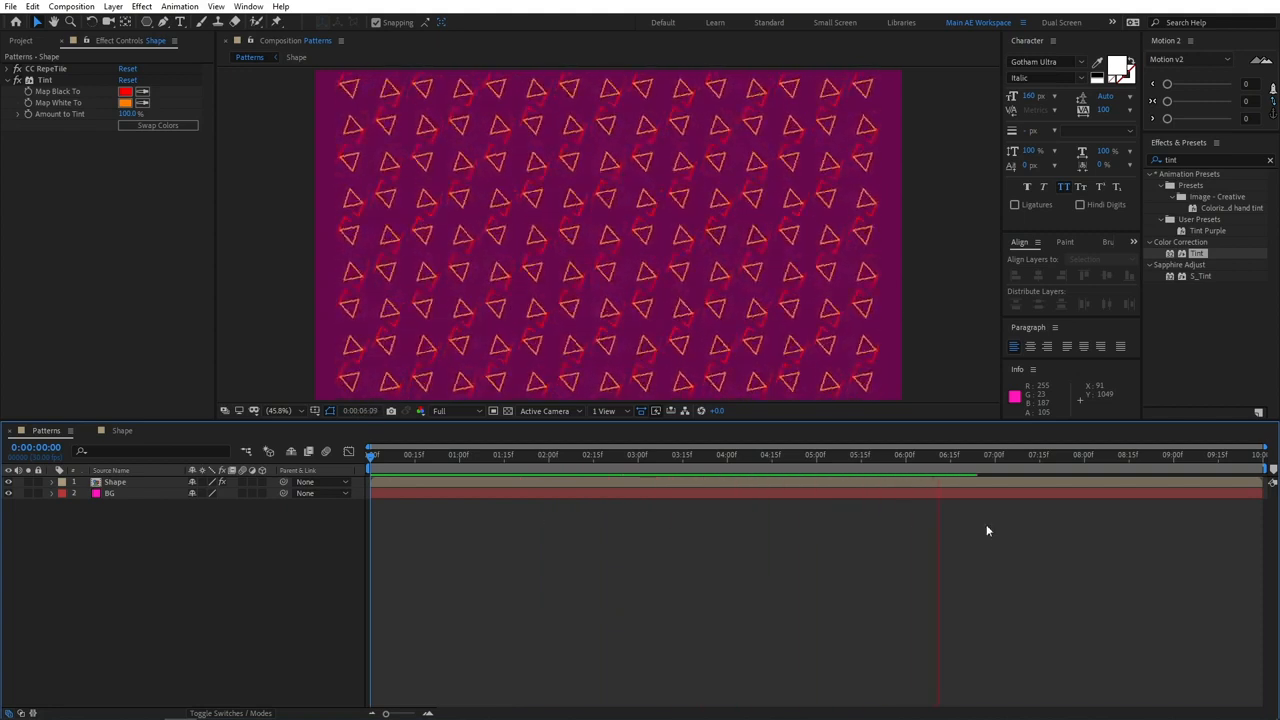
Stop the preview, reveal the BG layer's Opacity, and set it to 25%.
{"action": "key", "text": "space"}
{"action": "left_click", "coordinate": [120, 493]}
{"action": "key", "text": "t"}
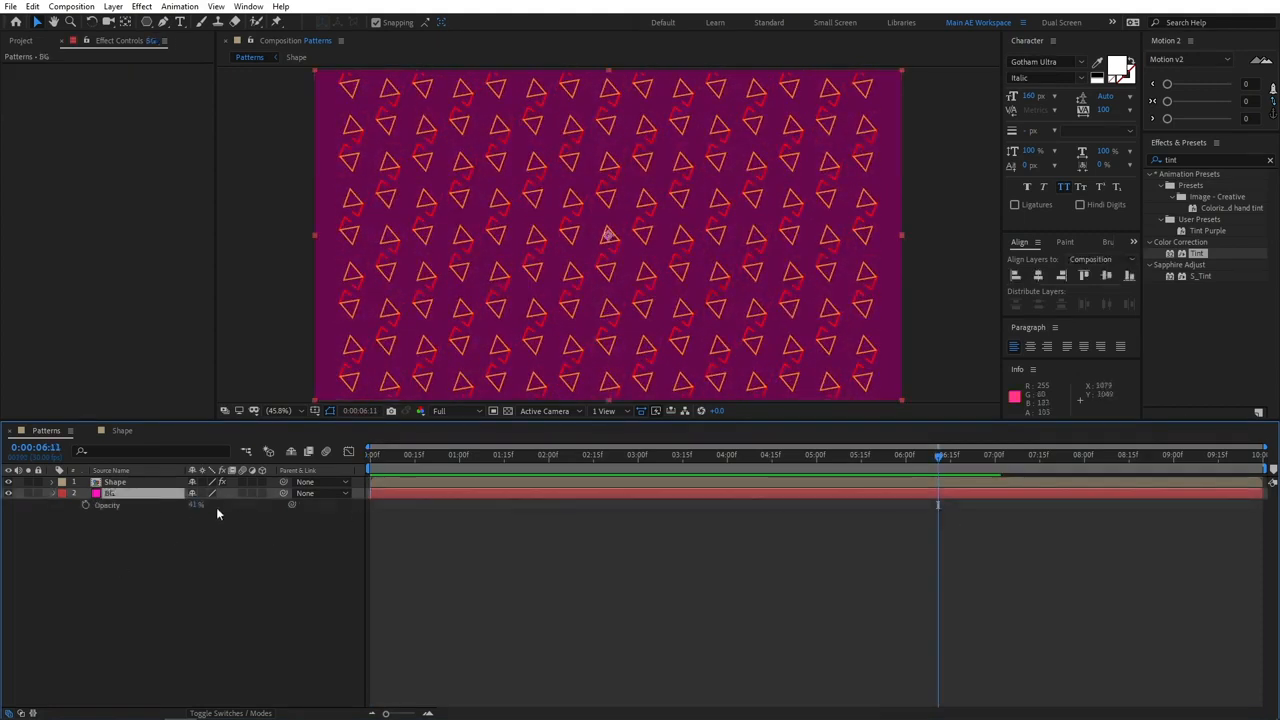
{"action": "left_click", "coordinate": [193, 505]}
{"action": "key", "text": "Return"}
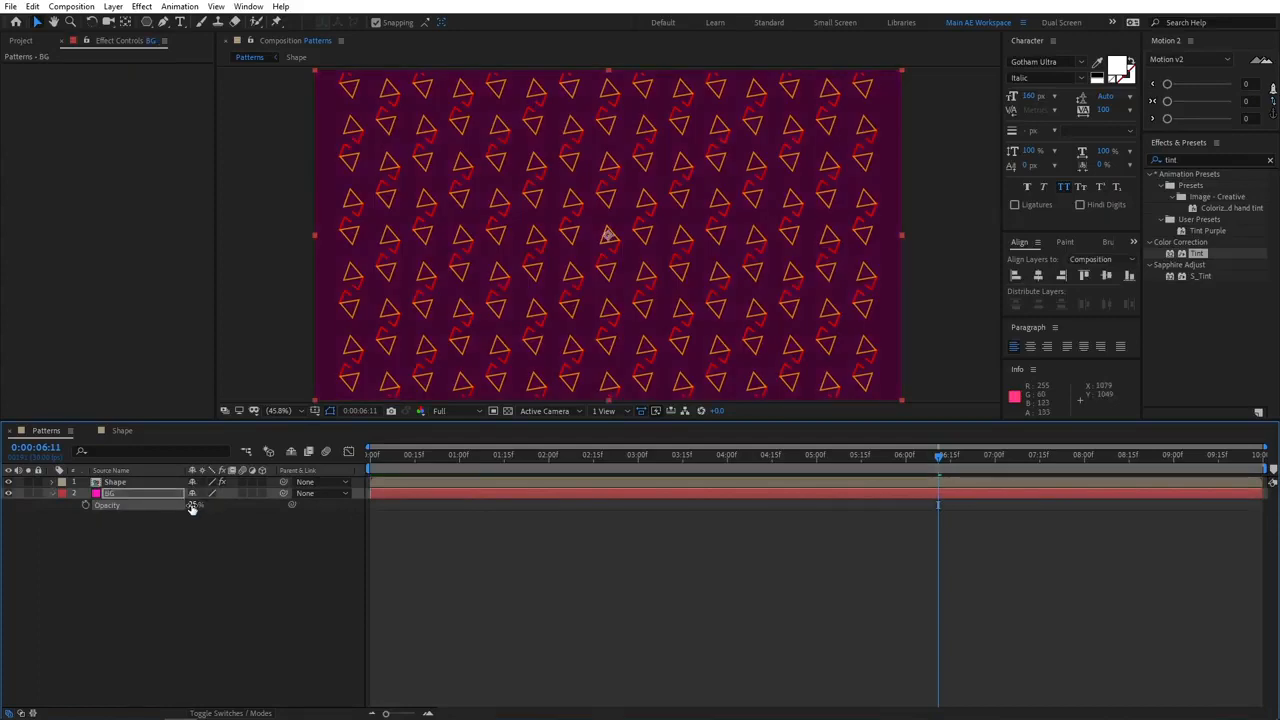
{"action": "left_click", "coordinate": [281, 572]}
Preview the recolored pattern over the darker background from the first frame and return to 0:00:00:00.
{"action": "left_click", "coordinate": [374, 455]}
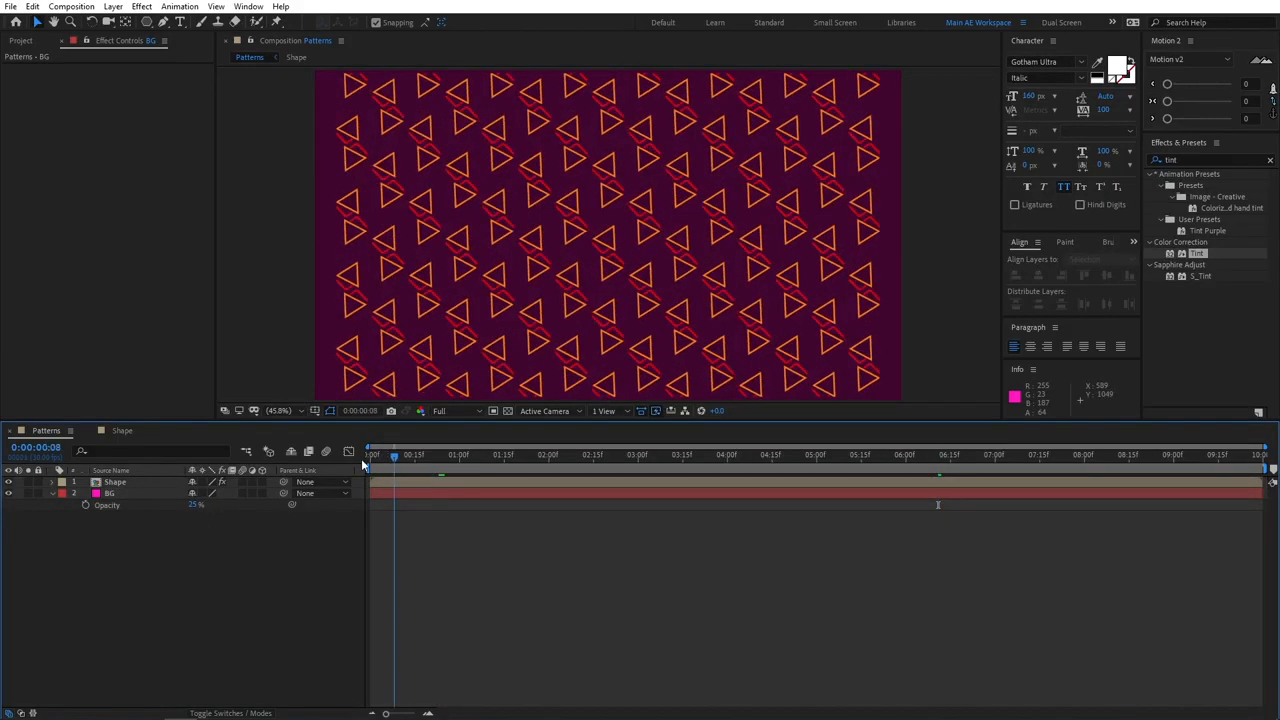
{"action": "key", "text": "space"}
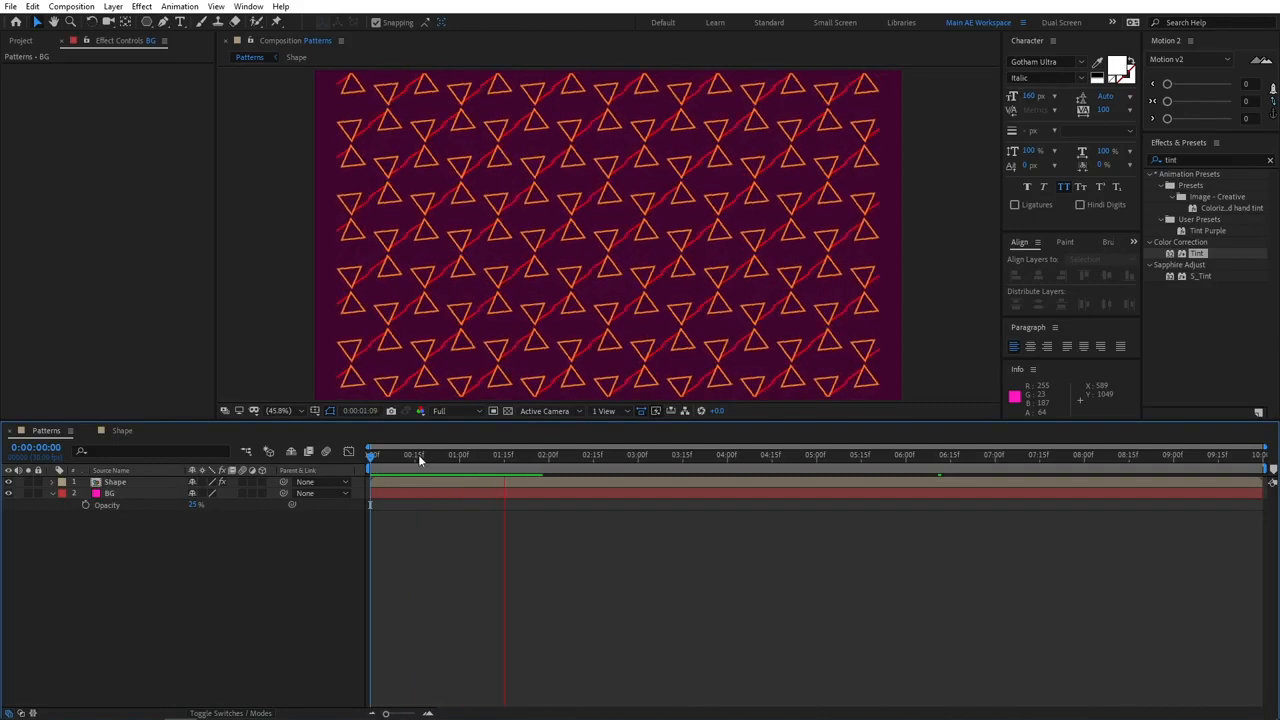
{"action": "key", "text": "space"}
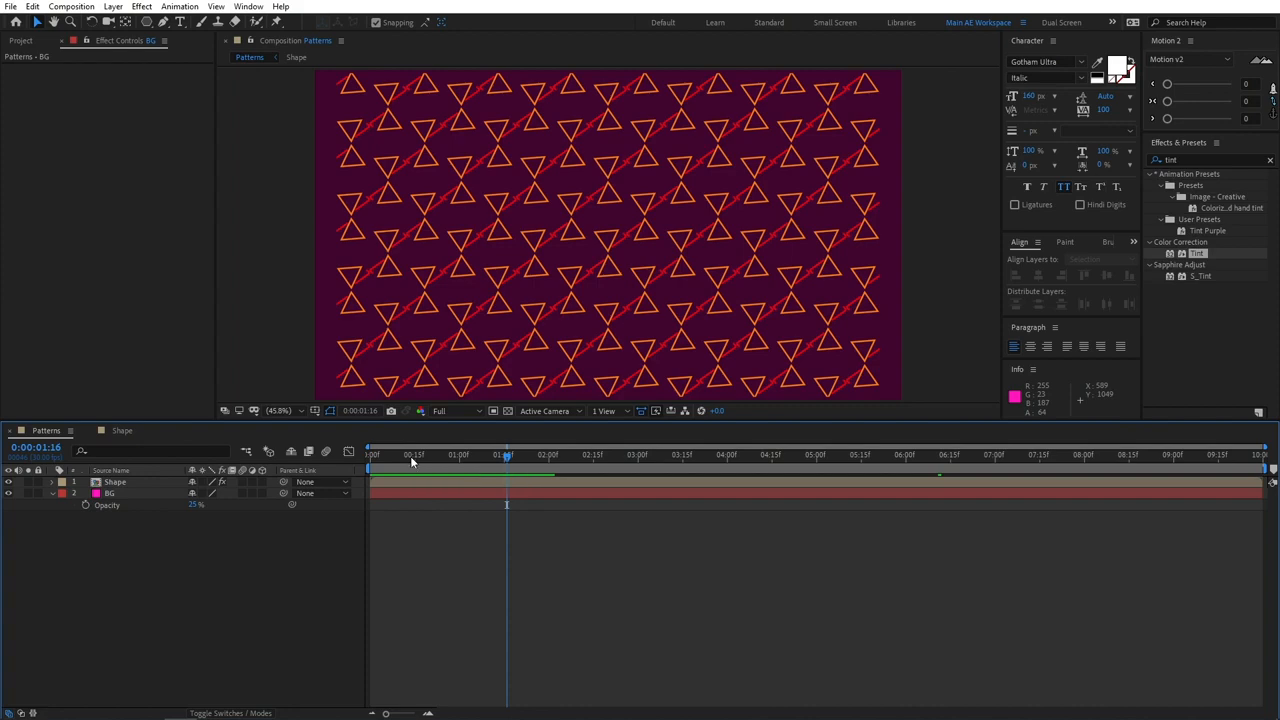
{"action": "left_click_drag", "start_coordinate": [410, 456], "coordinate": [370, 458]}
Reveal the Shape layer's Scale and reduce it to 23%.
{"action": "left_click", "coordinate": [139, 484]}
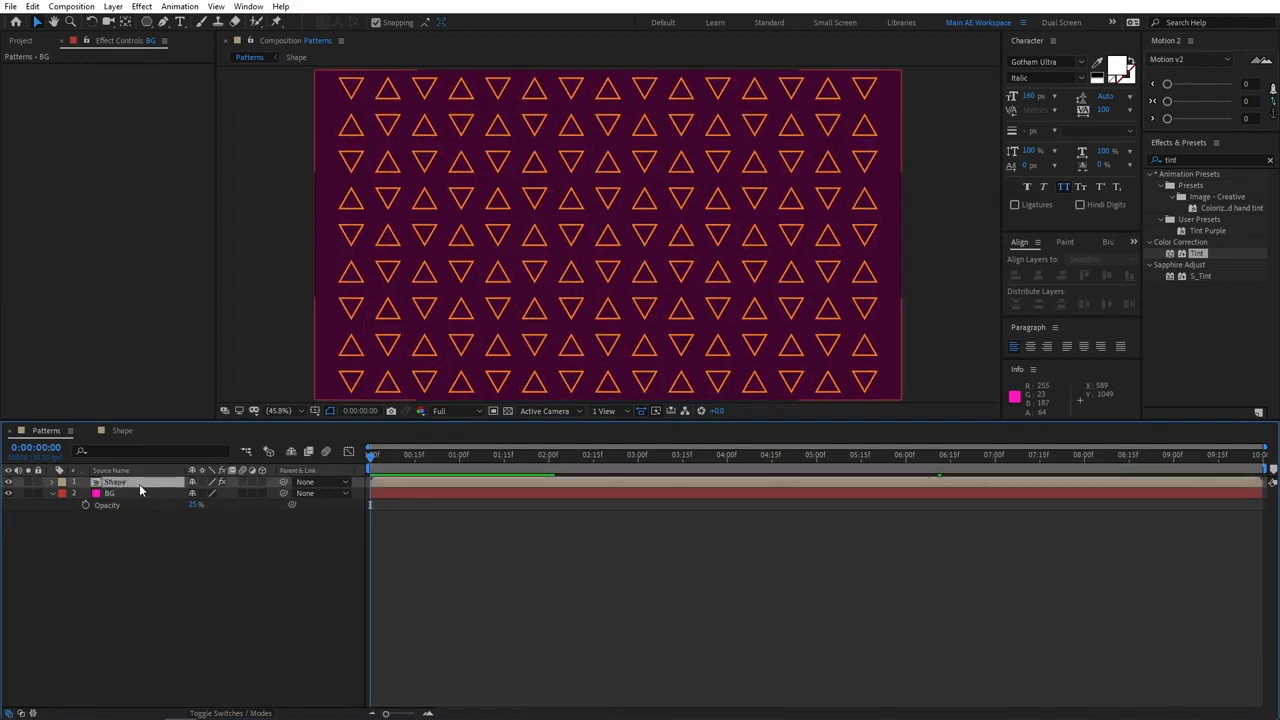
{"action": "key", "text": "s"}
{"action": "left_click_drag", "start_coordinate": [208, 493], "coordinate": [190, 493]}
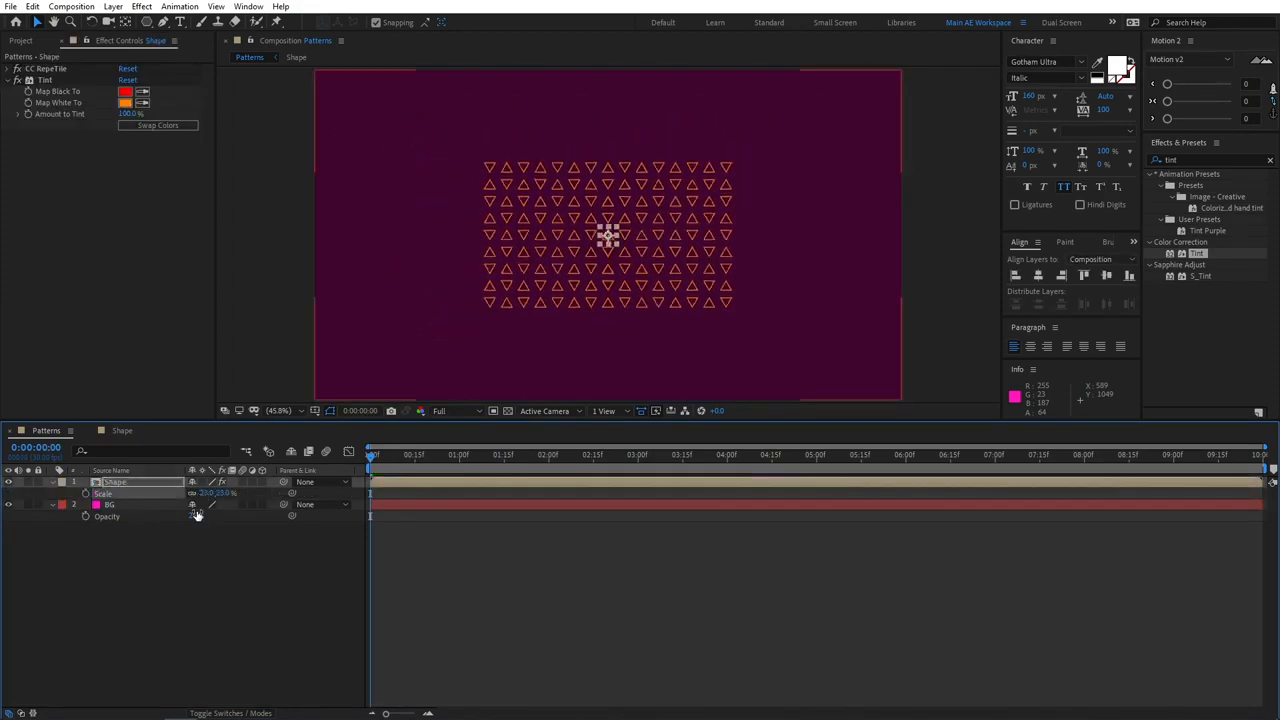
{"action": "left_click", "coordinate": [178, 550]}
Extend the Shape layer's CC RepeTile to Expand Right 3756, Expand Left 3544, Expand Down 2839 and Expand Up 1799.
{"action": "left_click", "coordinate": [115, 482]}
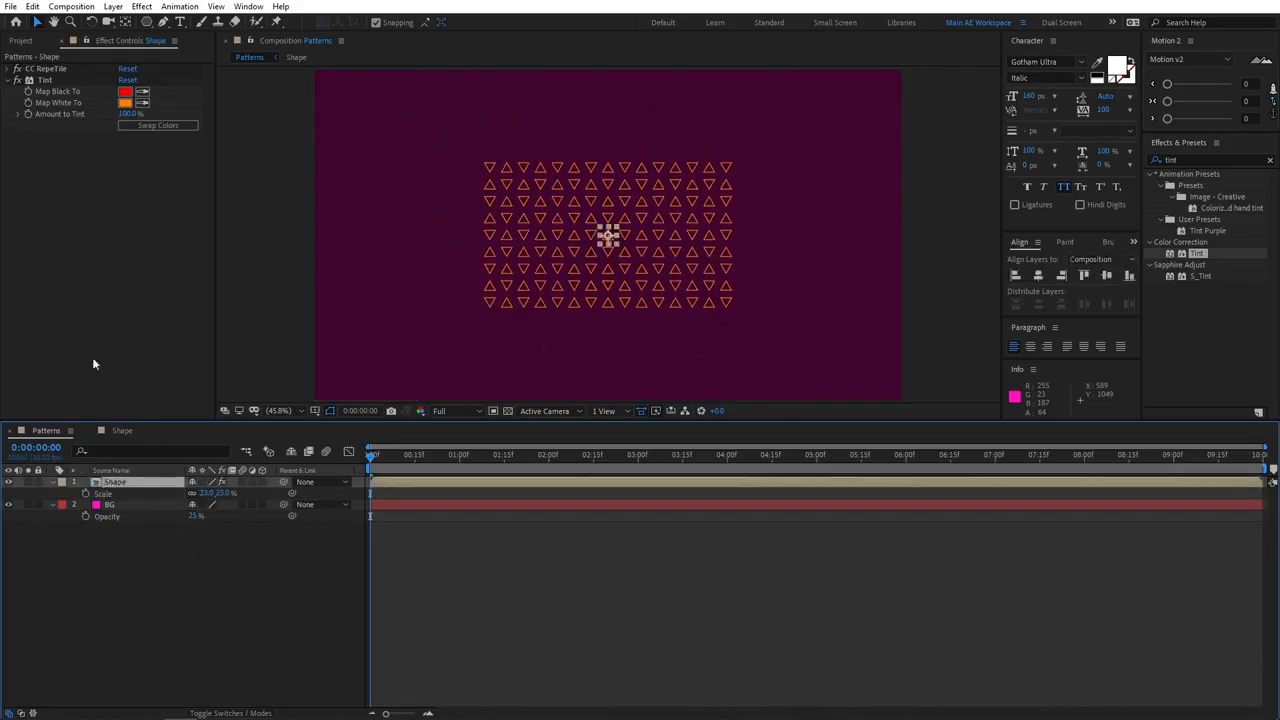
{"action": "left_click", "coordinate": [8, 77]}
{"action": "left_click", "coordinate": [11, 68]}
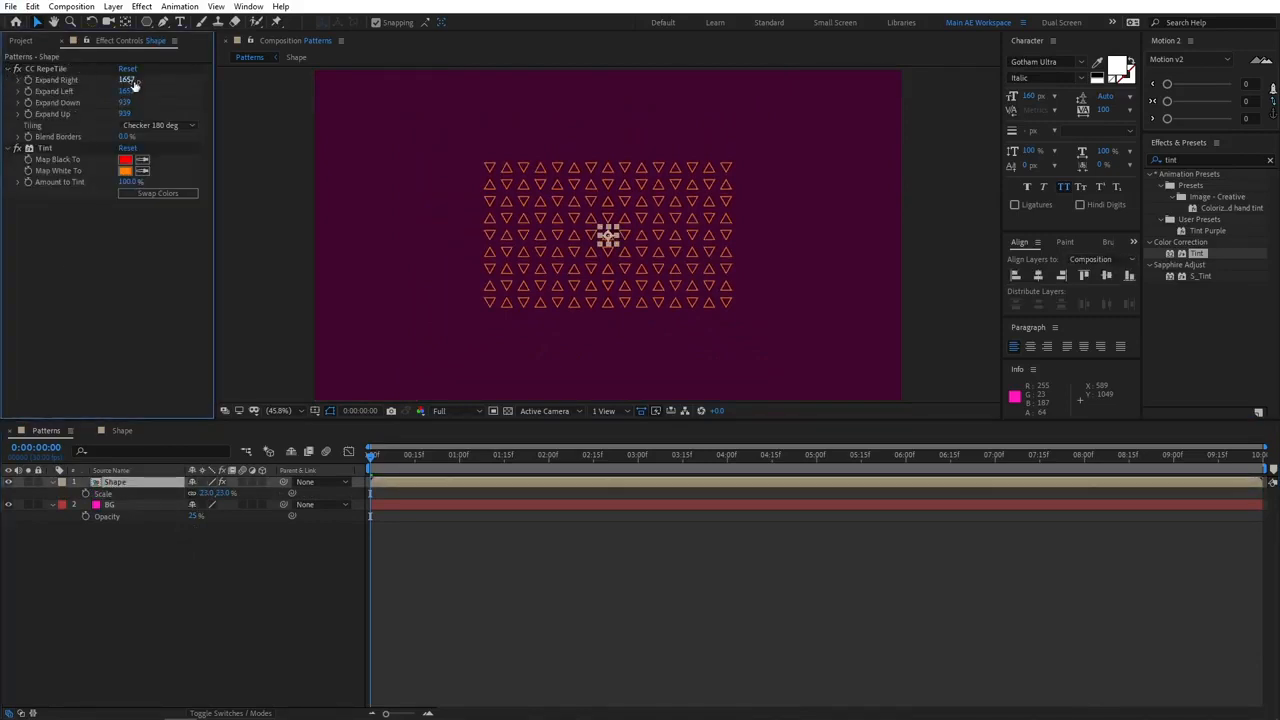
{"action": "left_click_drag", "start_coordinate": [126, 79], "coordinate": [205, 79]}
{"action": "left_click_drag", "start_coordinate": [1028, 93], "coordinate": [1267, 93]}
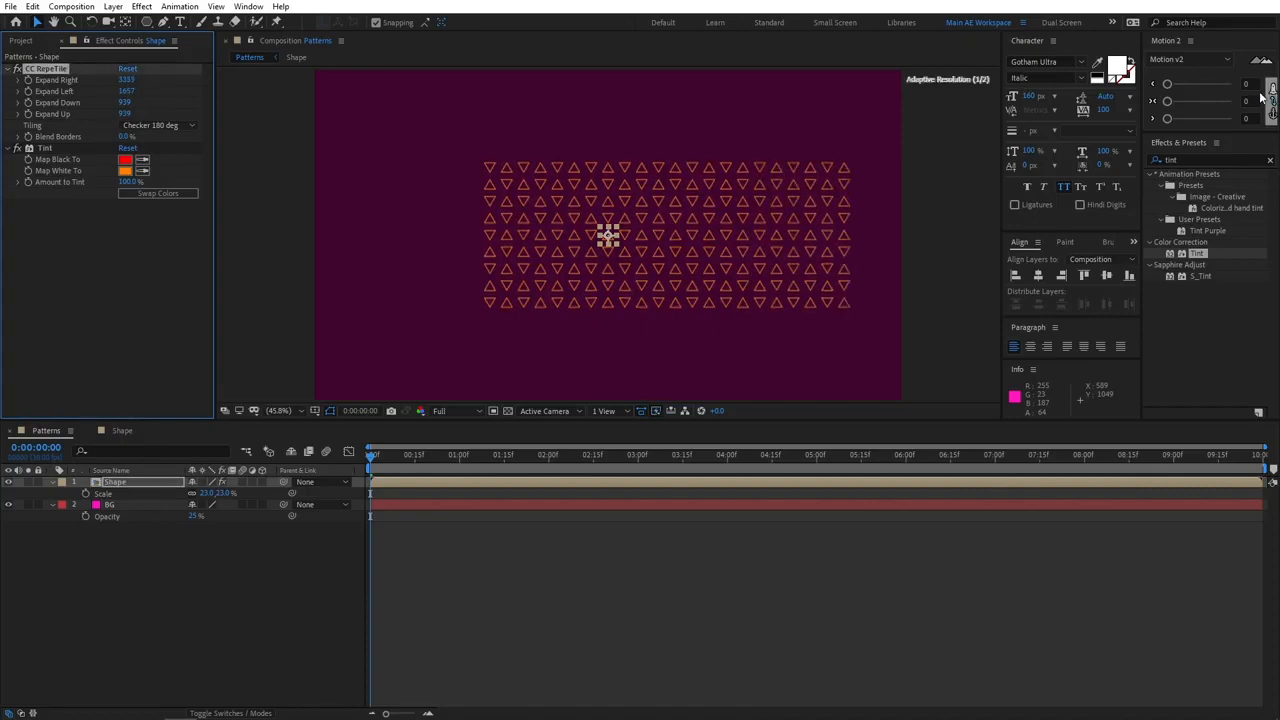
{"action": "left_click_drag", "start_coordinate": [126, 91], "coordinate": [346, 97]}
{"action": "left_click_drag", "start_coordinate": [127, 102], "coordinate": [251, 103]}
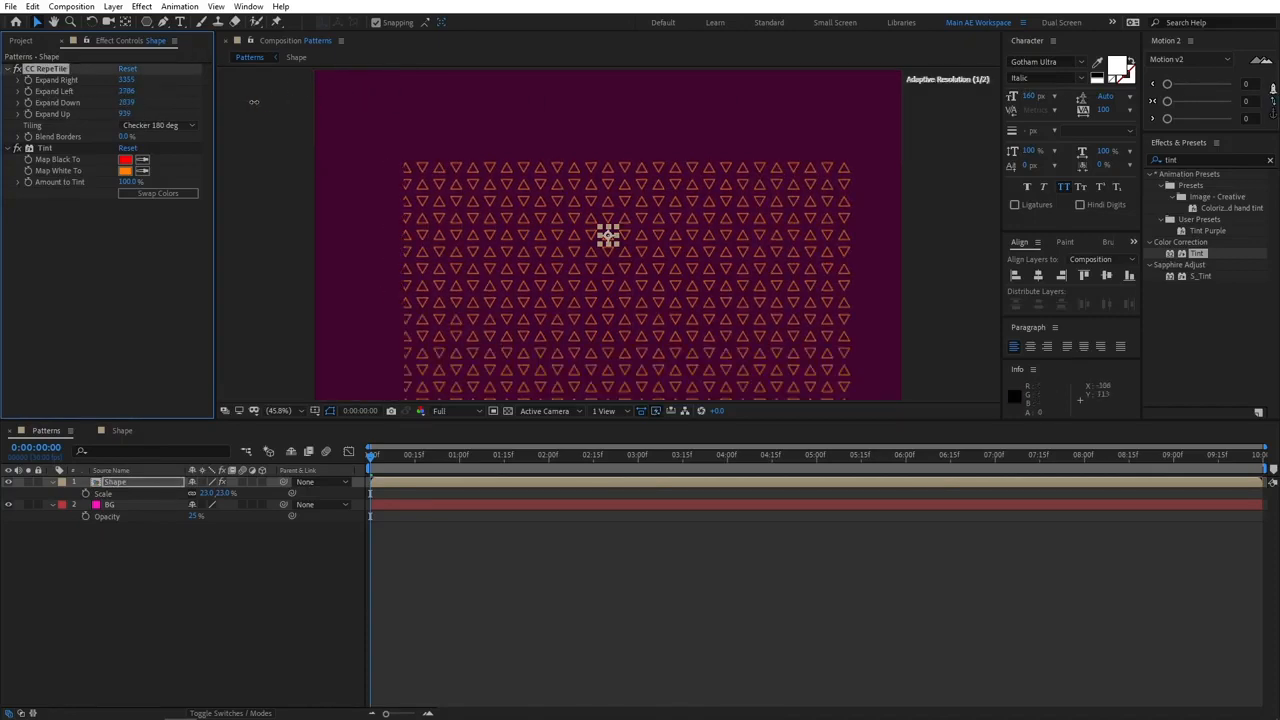
{"action": "left_click_drag", "start_coordinate": [126, 114], "coordinate": [180, 114]}
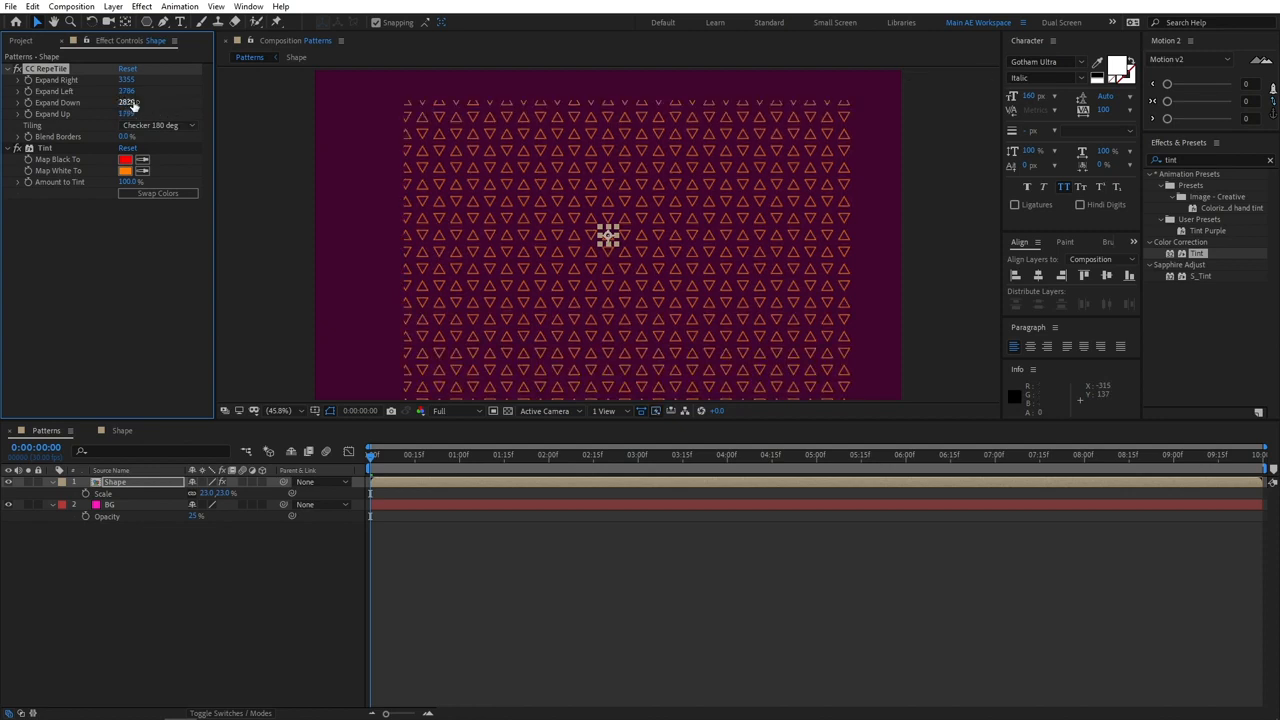
{"action": "left_click_drag", "start_coordinate": [127, 80], "coordinate": [398, 78]}
{"action": "left_click_drag", "start_coordinate": [126, 91], "coordinate": [430, 92]}
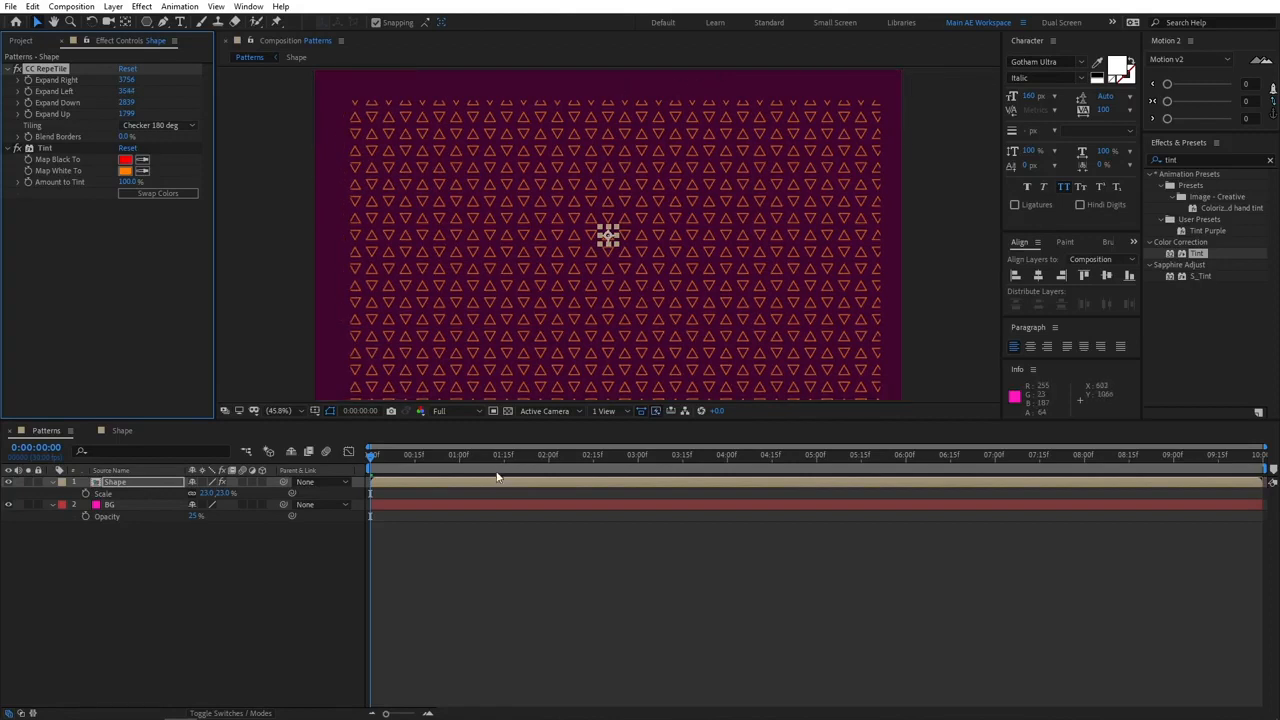
{"action": "left_click", "coordinate": [326, 546]}
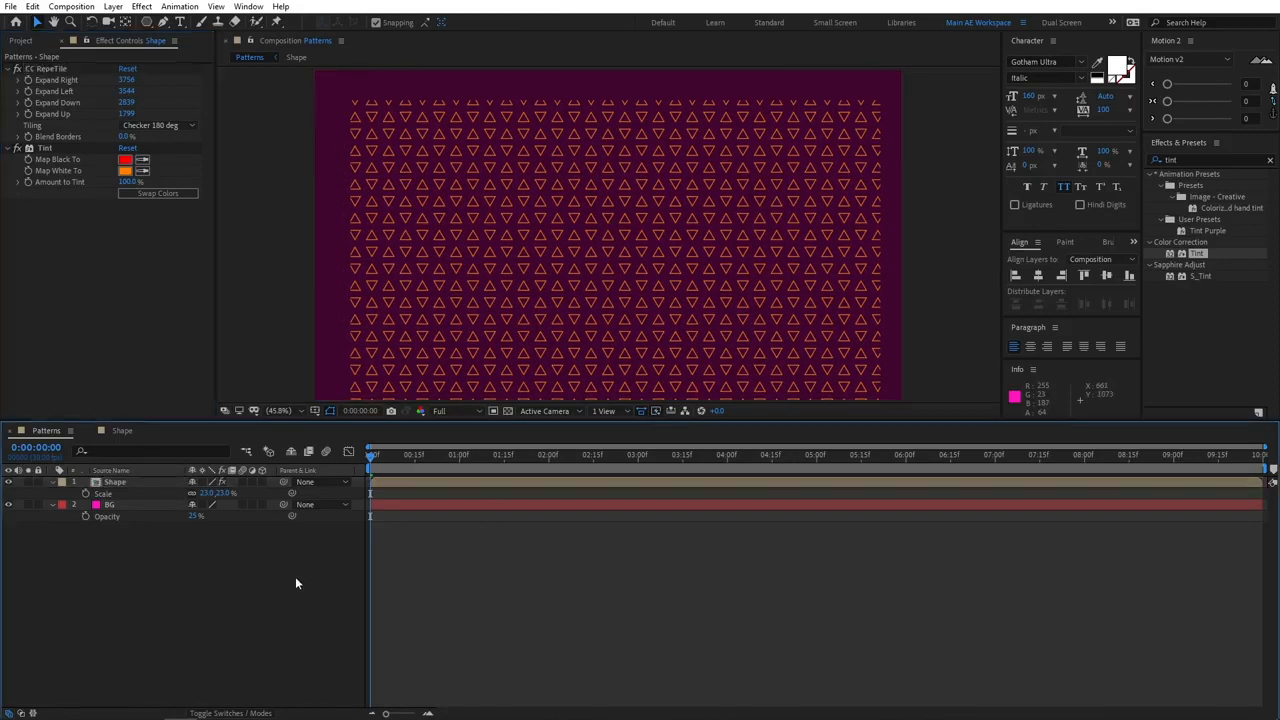
Set the Shape layer's Scale to 34% and preview the full-frame pattern from the first frame.
{"action": "left_click_drag", "start_coordinate": [214, 493], "coordinate": [215, 493]}
{"action": "left_click", "coordinate": [391, 491]}
{"action": "key", "text": "space"}
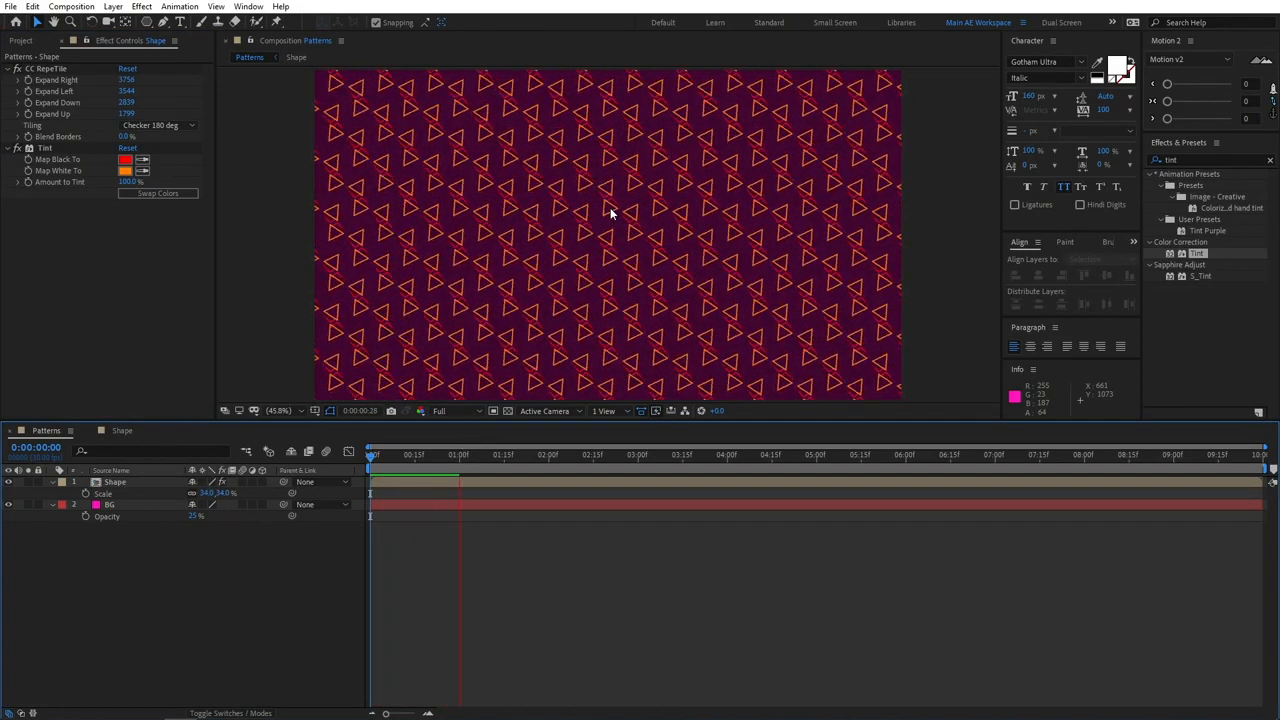
{"action": "key", "text": "space"}
{"action": "key", "text": "space"}
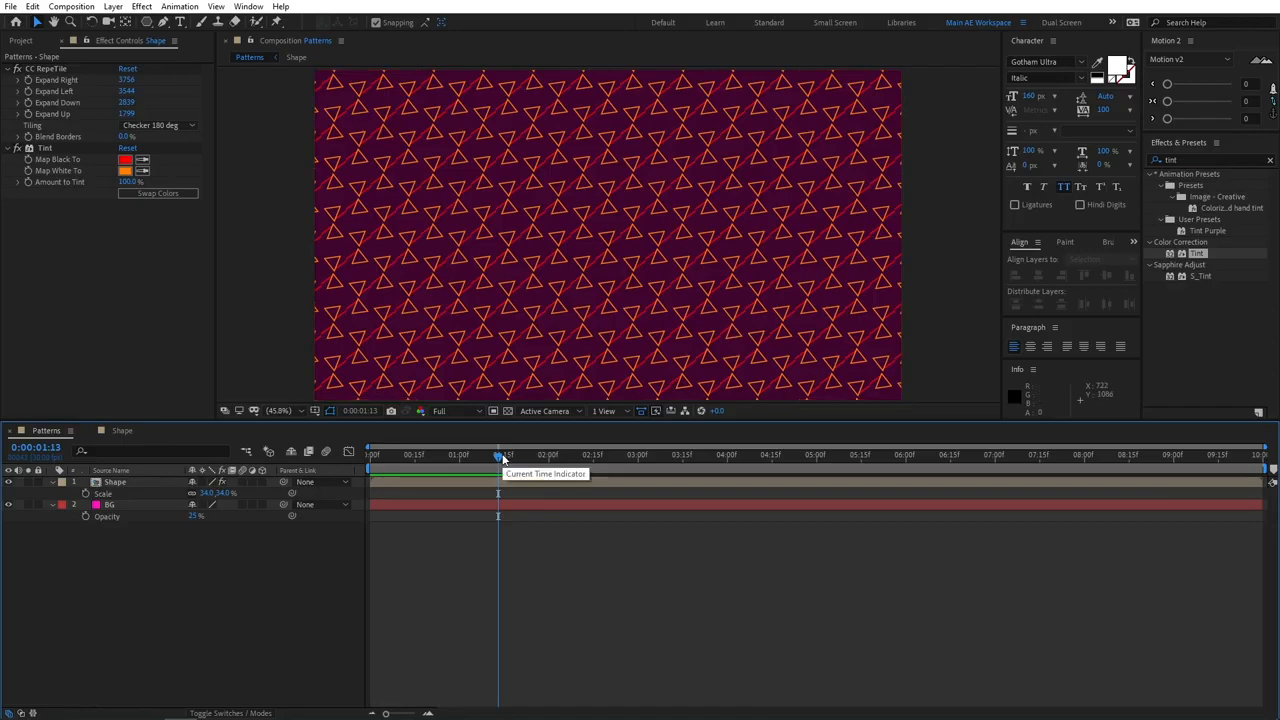
Scrub back through the animation to 0:00:00:02 and collapse the Shape and BG layer properties.
{"action": "mouse_move", "coordinate": [502, 456]}
{"action": "left_mouse_down"}
{"action": "mouse_move", "coordinate": [366, 456]}
{"action": "mouse_move", "coordinate": [477, 451]}
{"action": "left_mouse_up"}
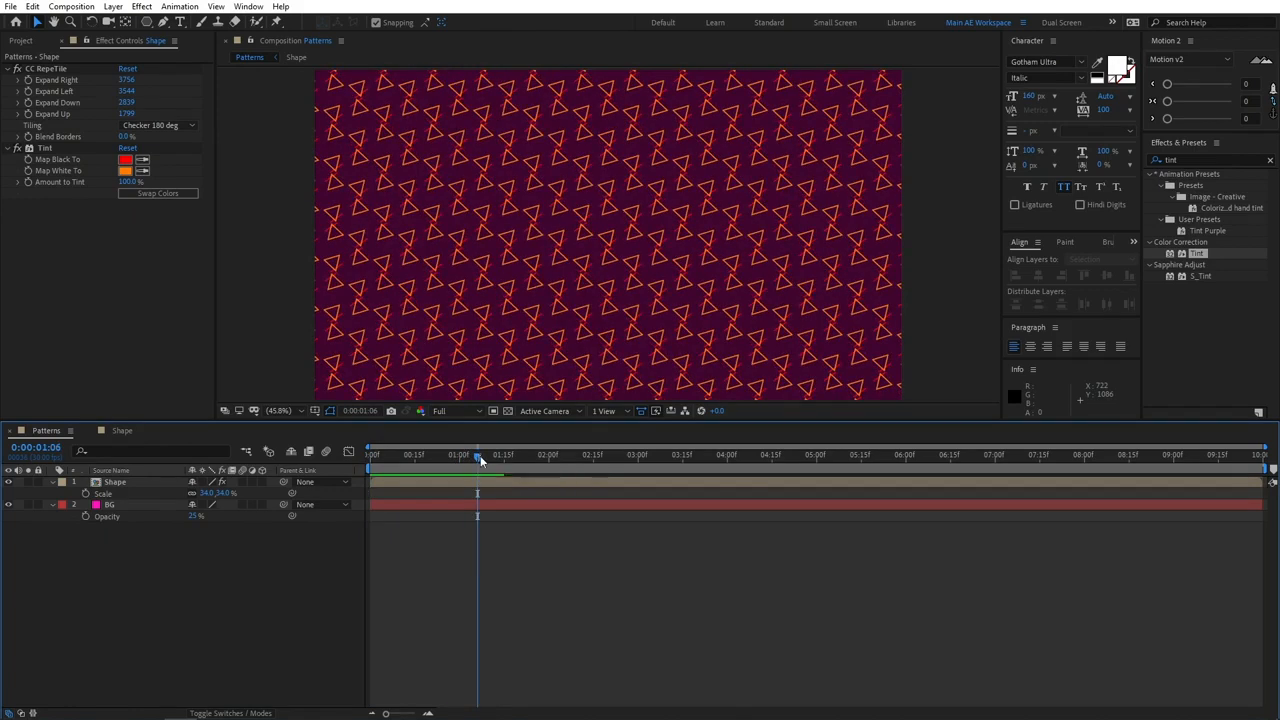
{"action": "left_click_drag", "start_coordinate": [477, 456], "coordinate": [320, 472]}
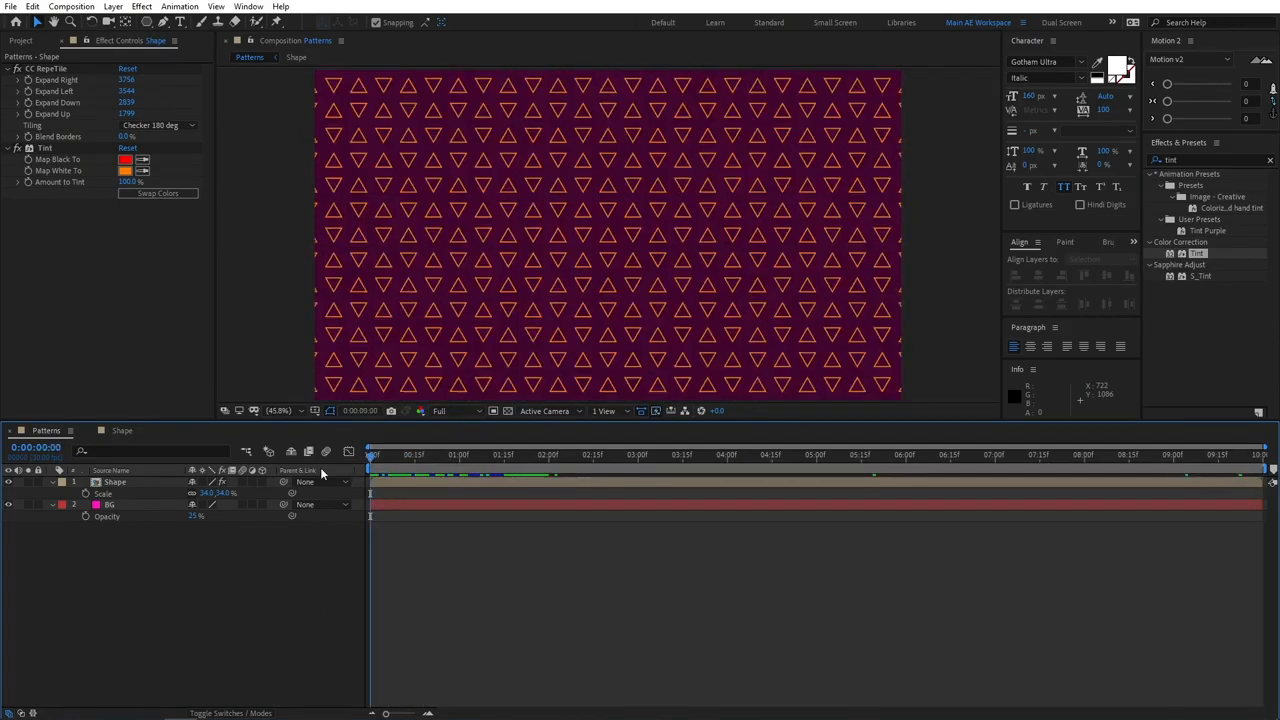
{"action": "left_click_drag", "start_coordinate": [423, 465], "coordinate": [376, 478]}
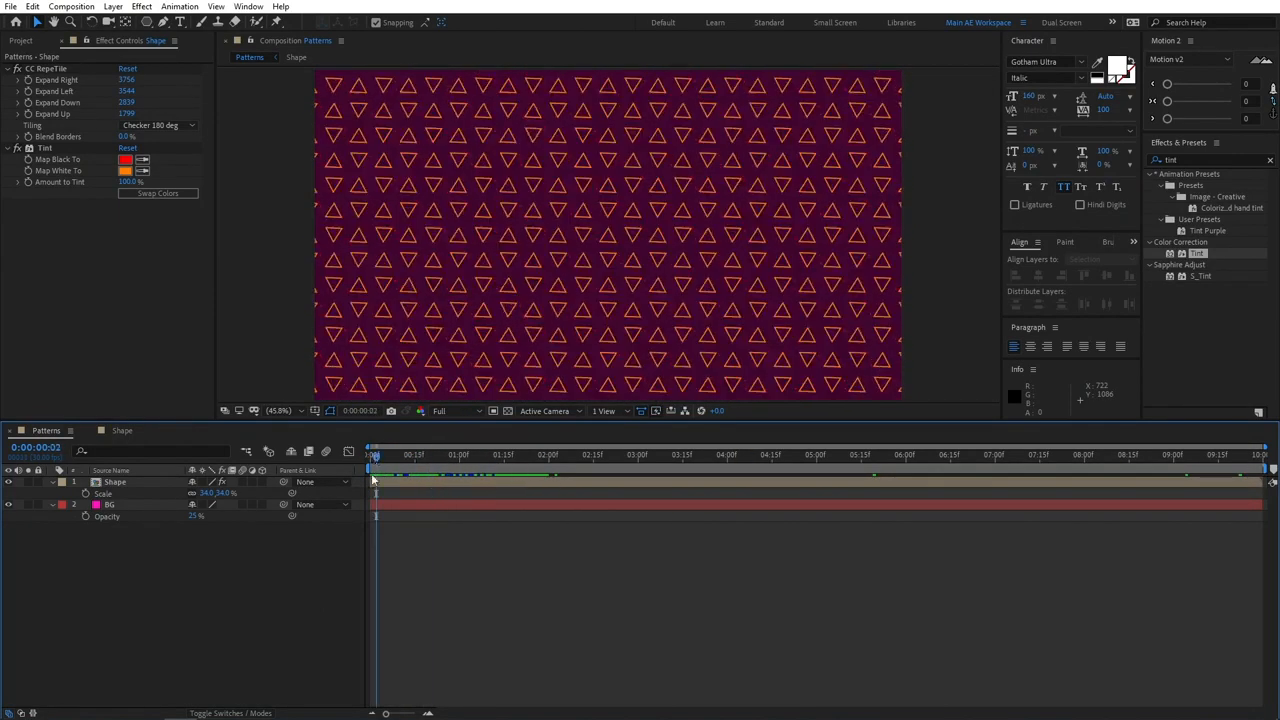
{"action": "left_click", "coordinate": [52, 482]}
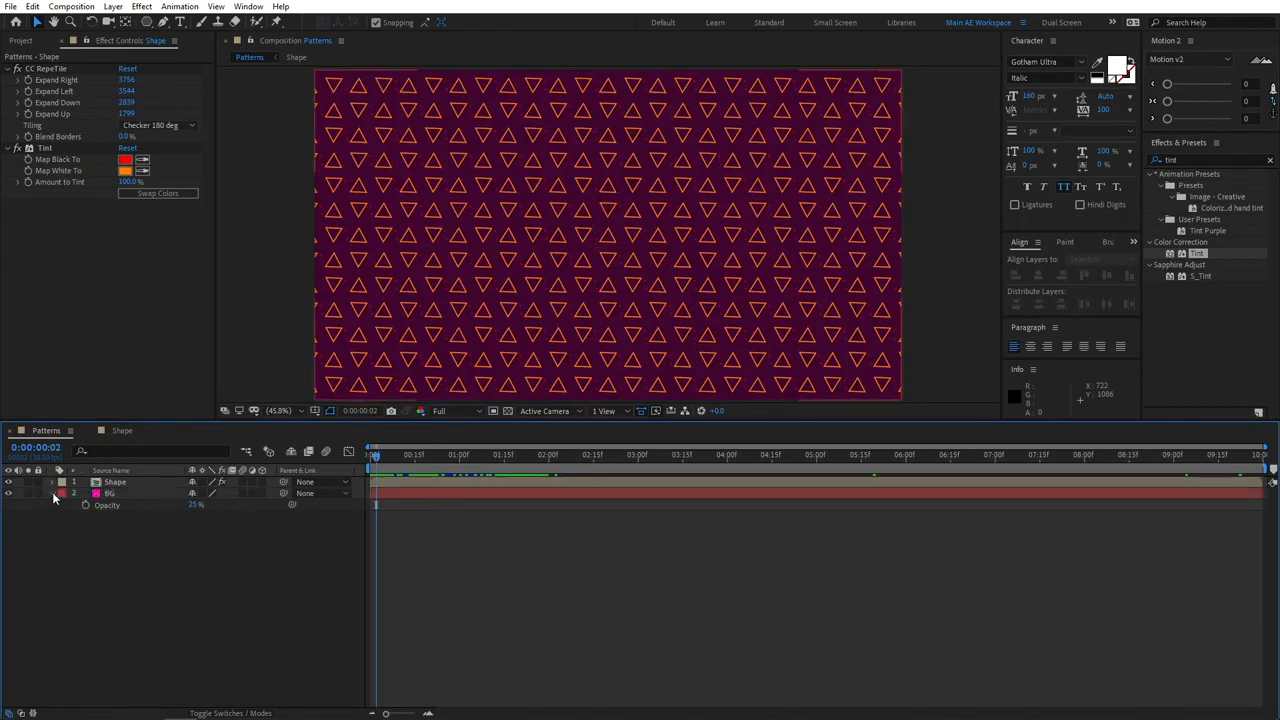
{"action": "left_click", "coordinate": [52, 493]}
Preview the pattern from the first frame, stop at 0:00:02:13, and collapse the CC RepeTile and Tint settings.
{"action": "mouse_move", "coordinate": [376, 455]}
{"action": "left_mouse_down"}
{"action": "mouse_move", "coordinate": [600, 436]}
{"action": "mouse_move", "coordinate": [375, 452]}
{"action": "mouse_move", "coordinate": [475, 467]}
{"action": "mouse_move", "coordinate": [372, 465]}
{"action": "left_mouse_up"}
{"action": "key", "text": "space"}
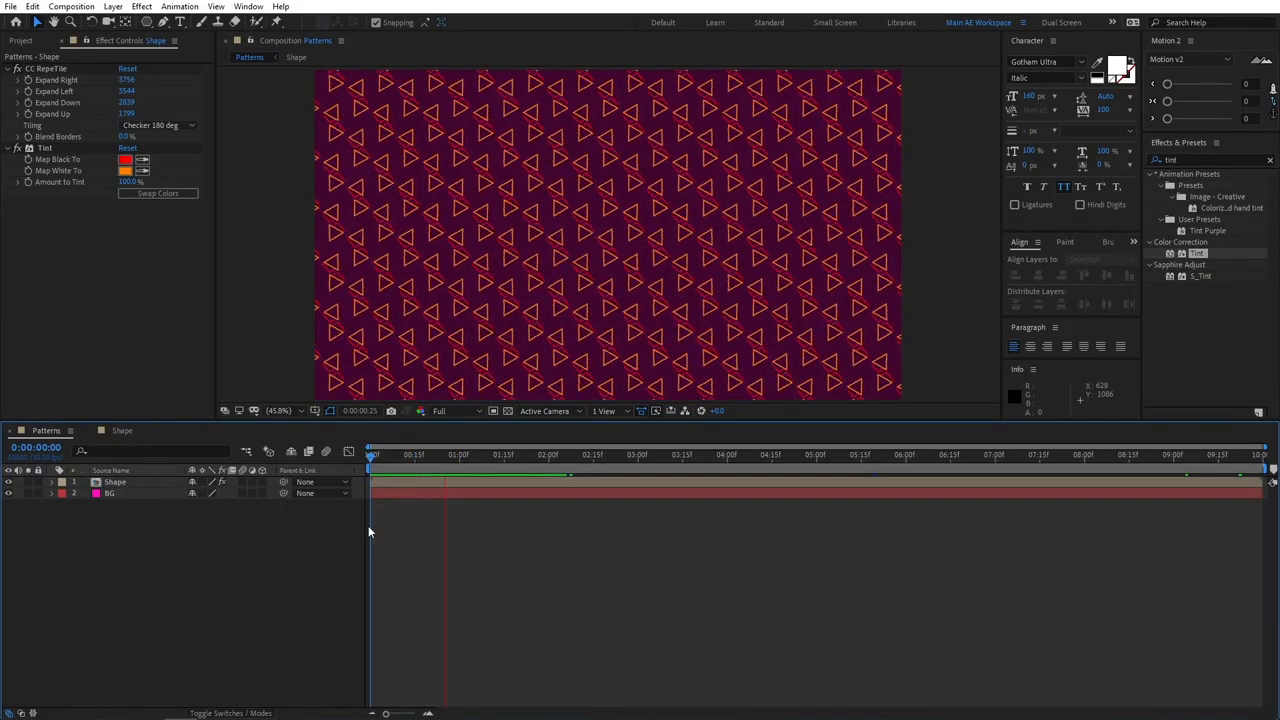
{"action": "key", "text": "space"}
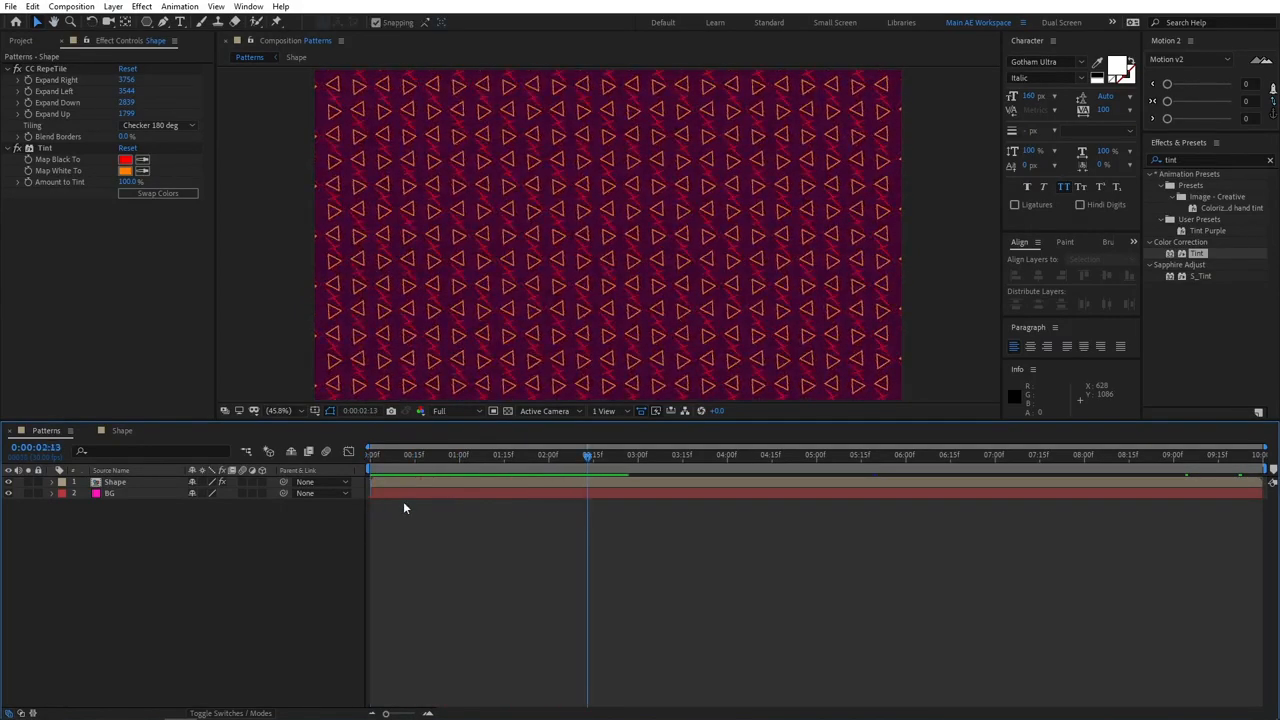
{"action": "left_click", "coordinate": [17, 68]}
{"action": "left_click", "coordinate": [17, 80]}
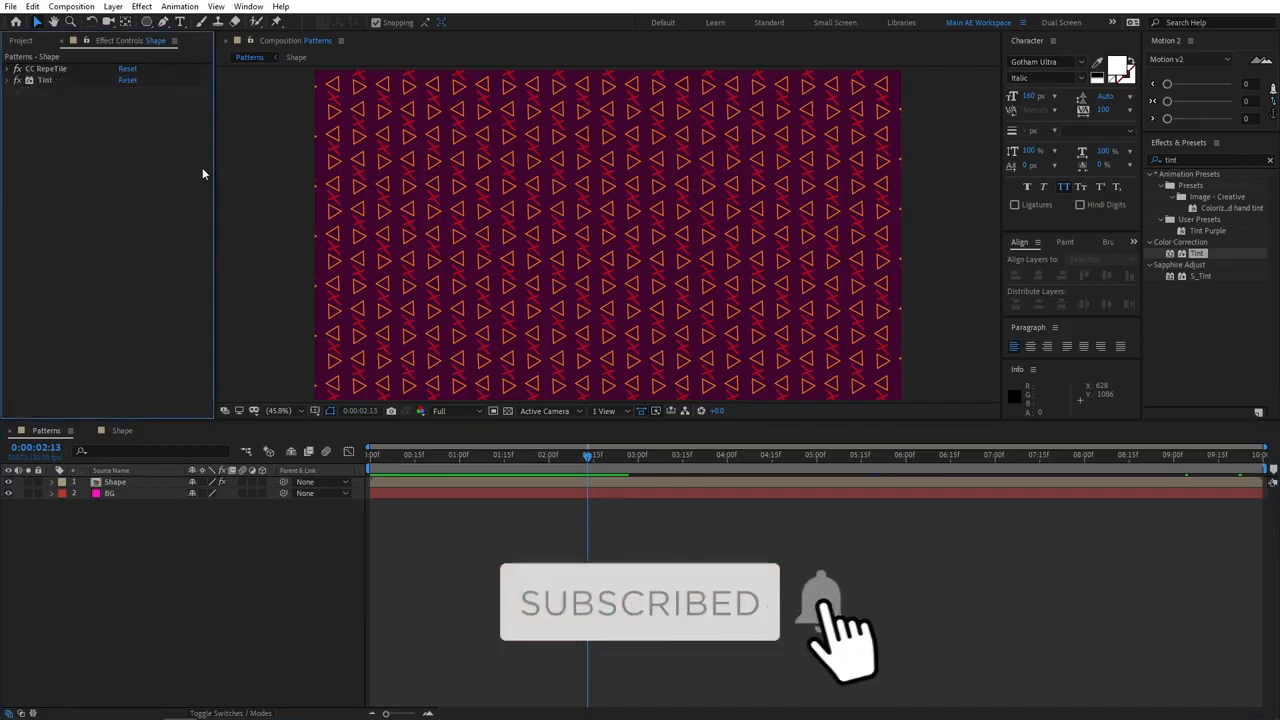